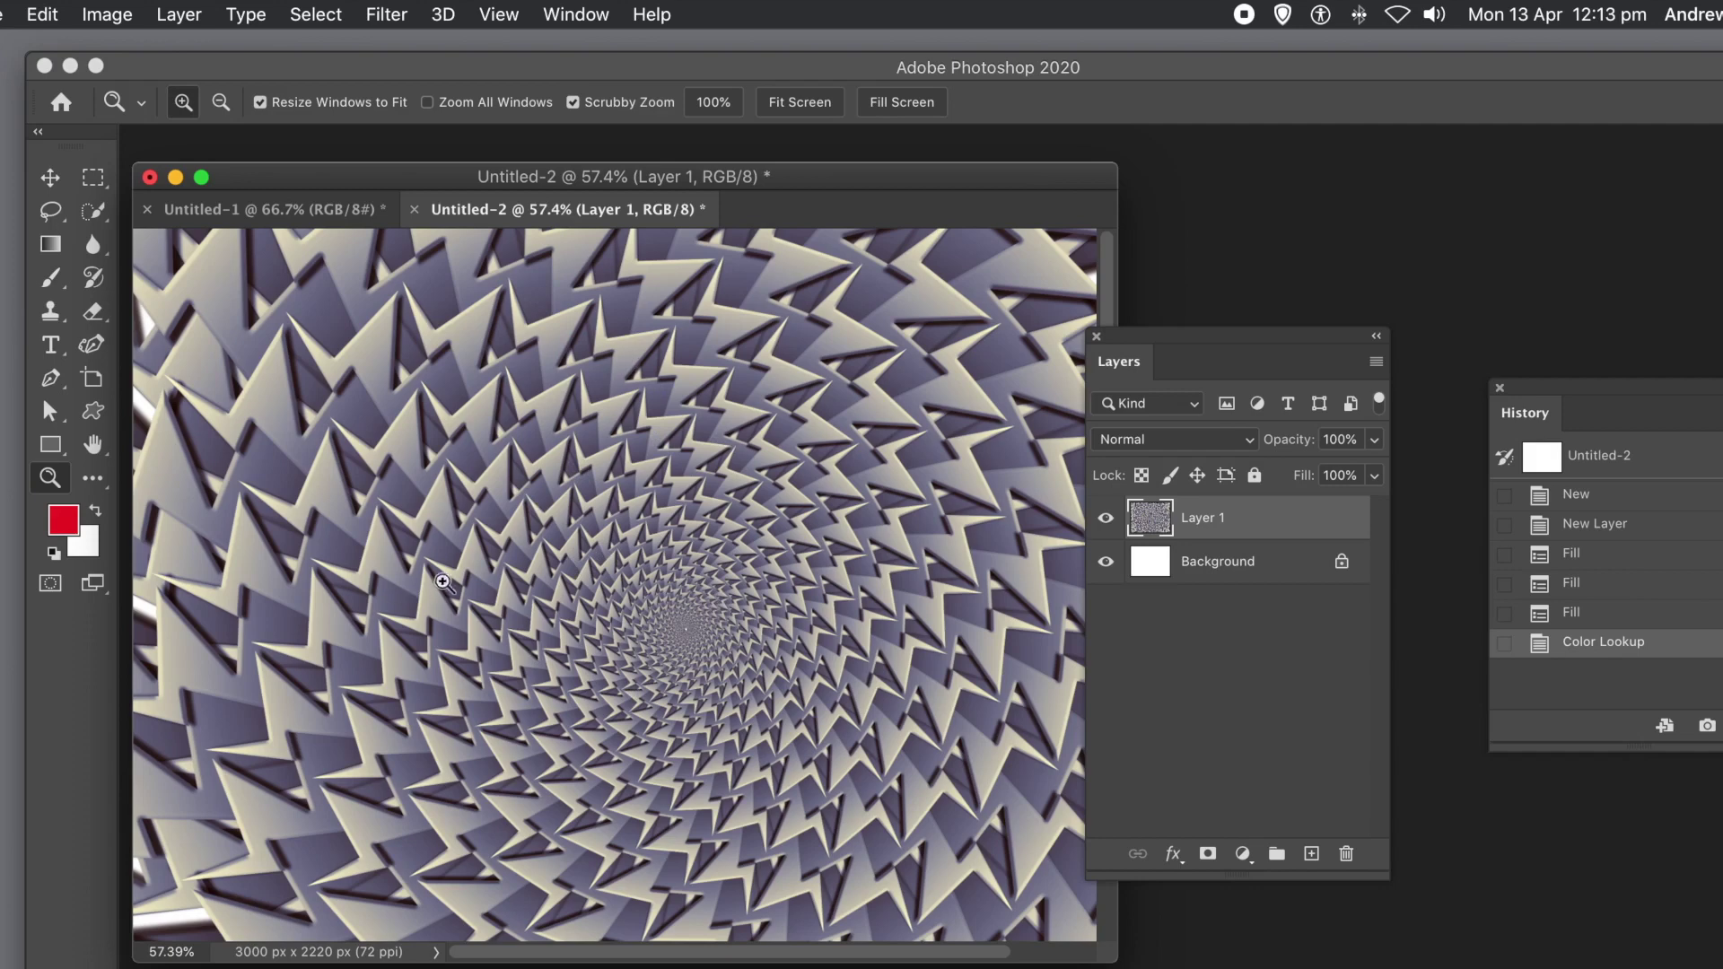
Switch to the Untitled-1 document and ready the Pen tool in Shape mode with a black-to-white linear gradient fill.
{"action": "left_click", "coordinate": [307, 203]}
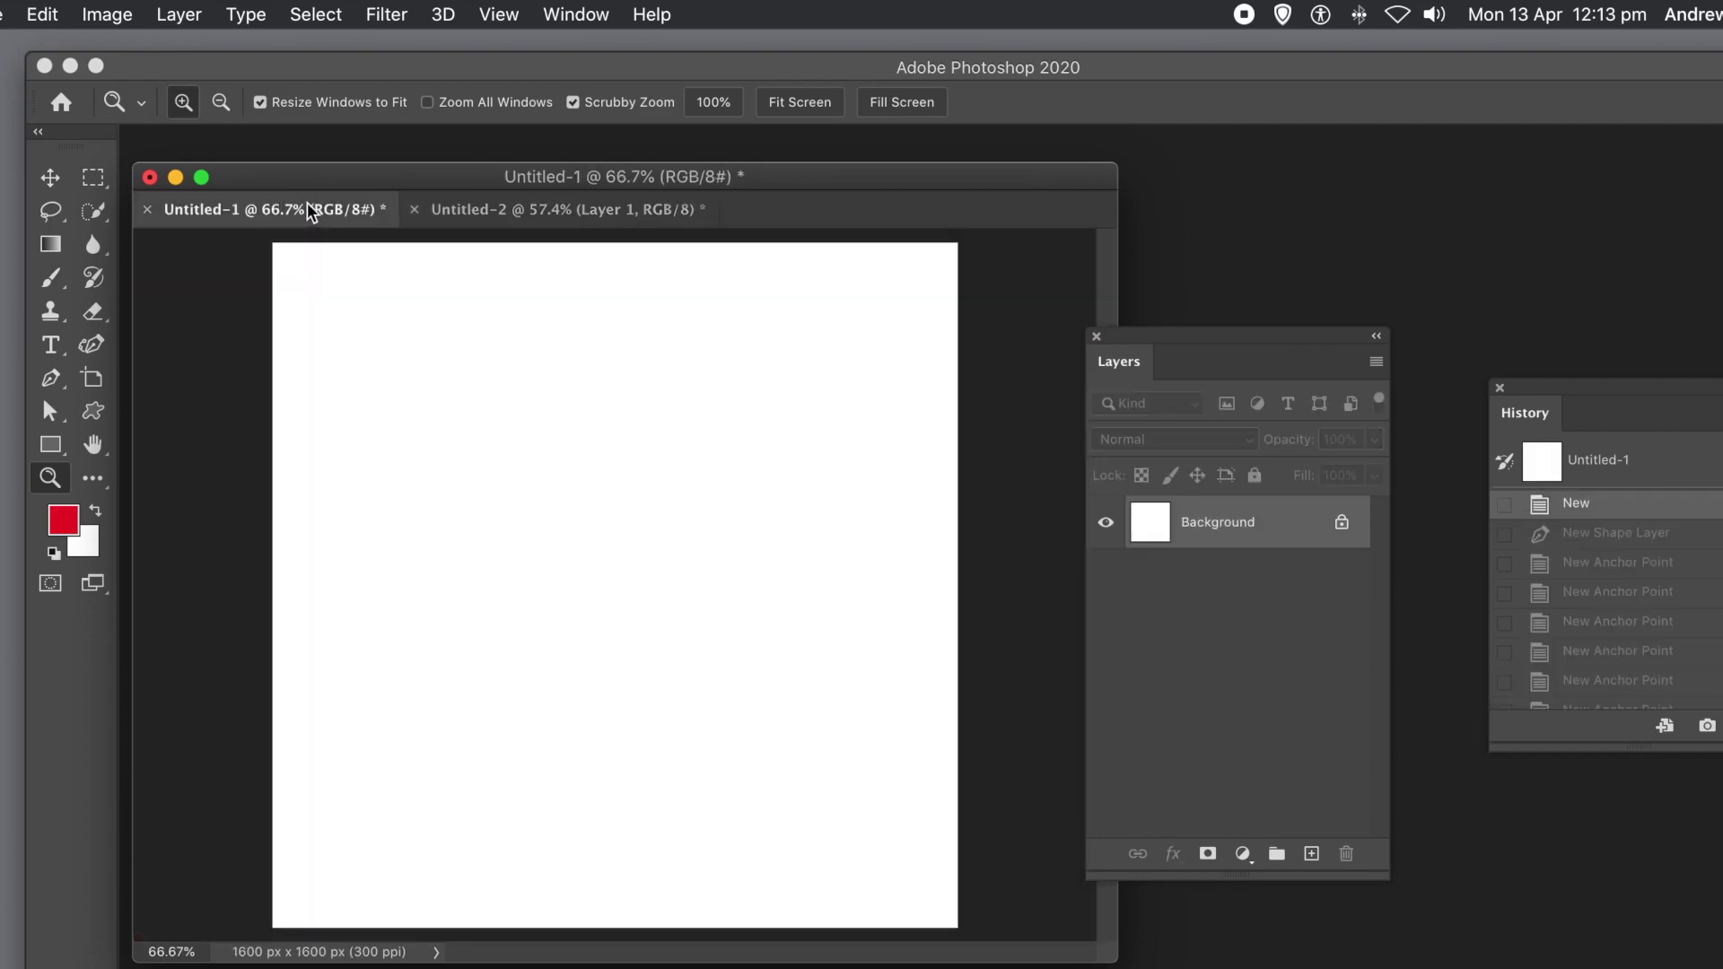
{"action": "left_click", "coordinate": [56, 378]}
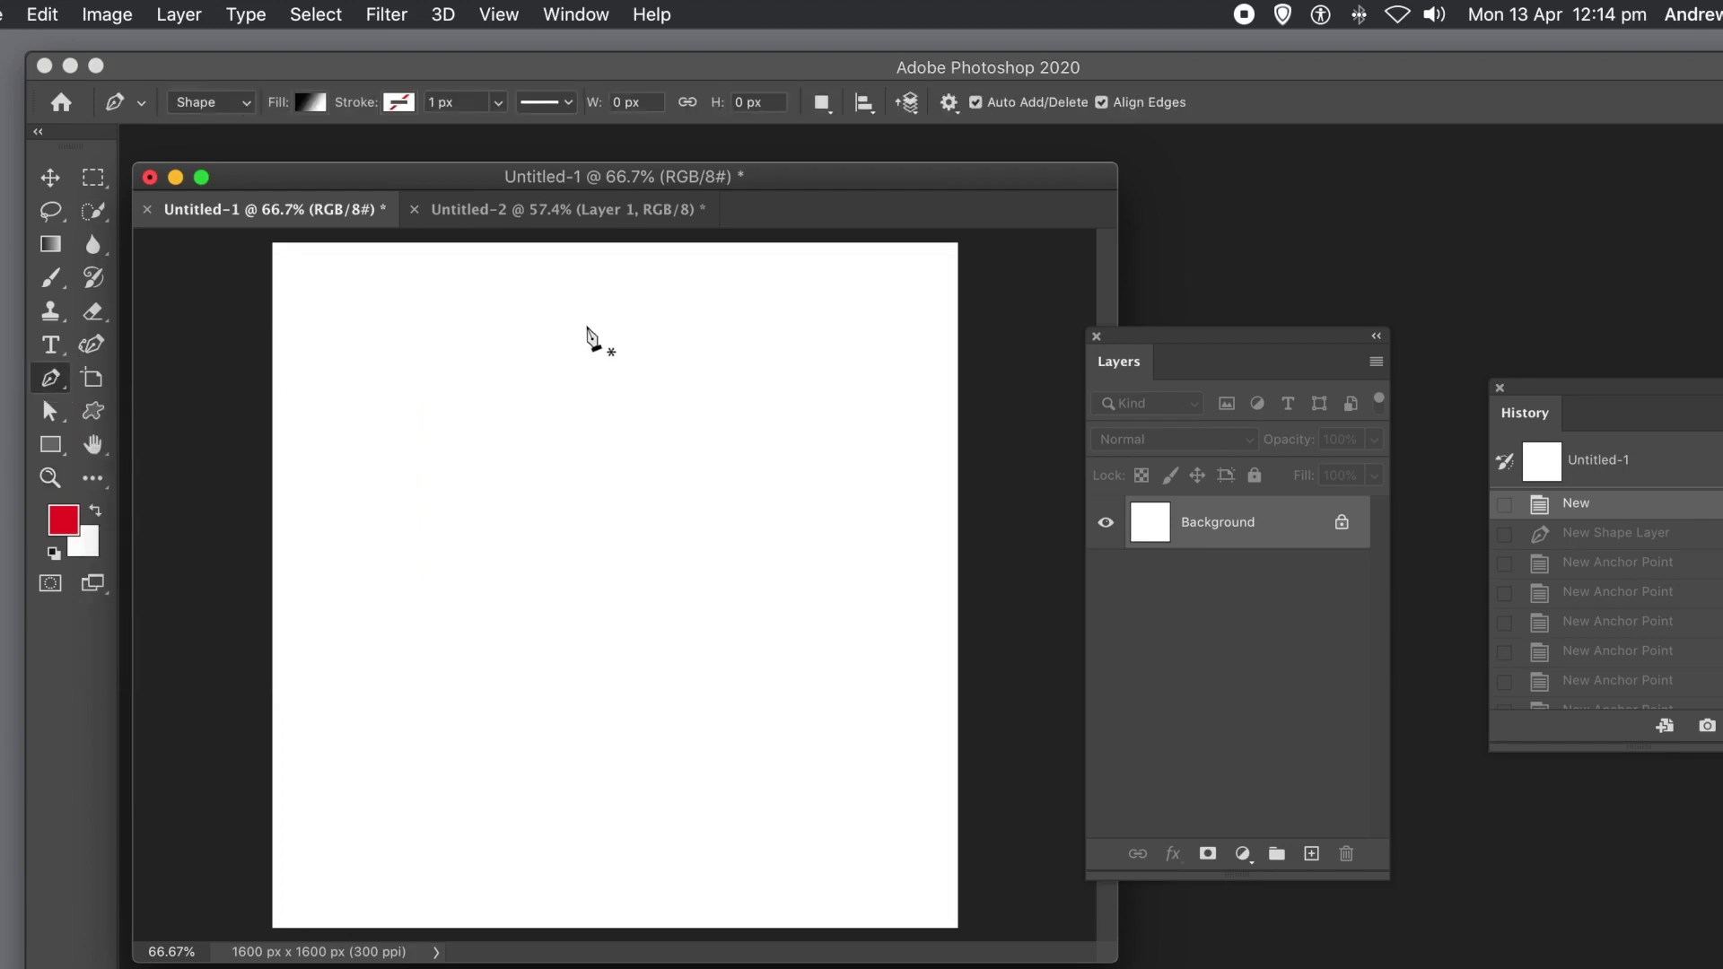
{"action": "left_click", "coordinate": [213, 105]}
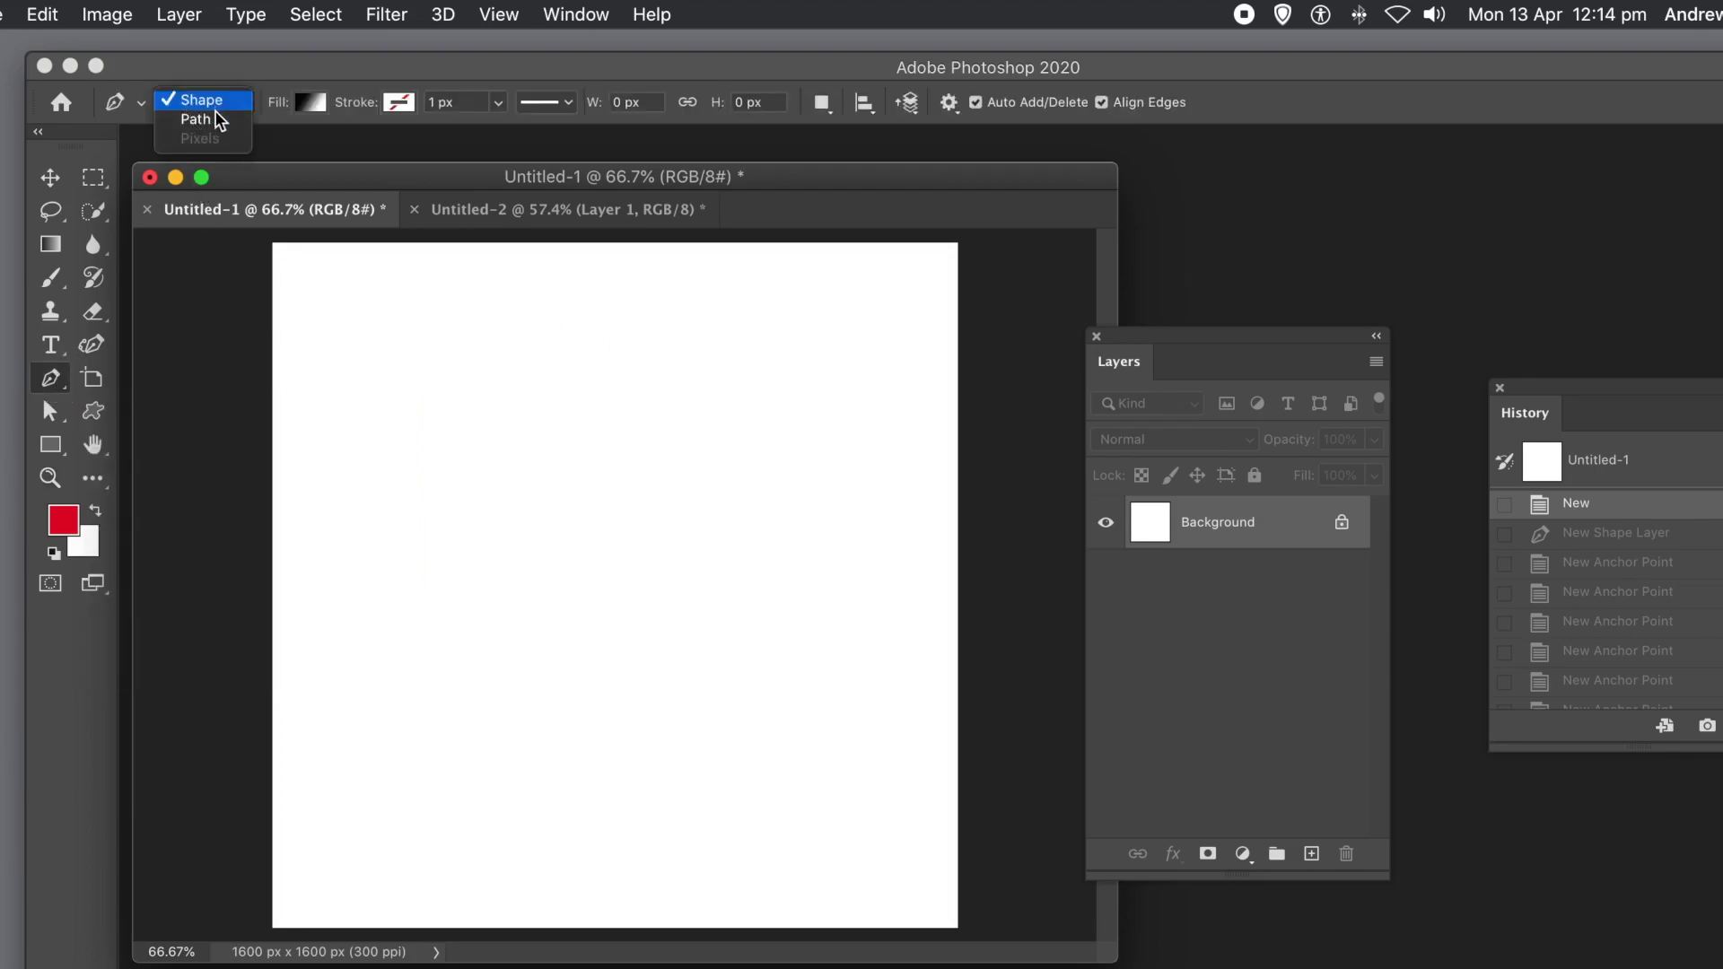
{"action": "left_click", "coordinate": [226, 101]}
{"action": "left_click", "coordinate": [305, 99]}
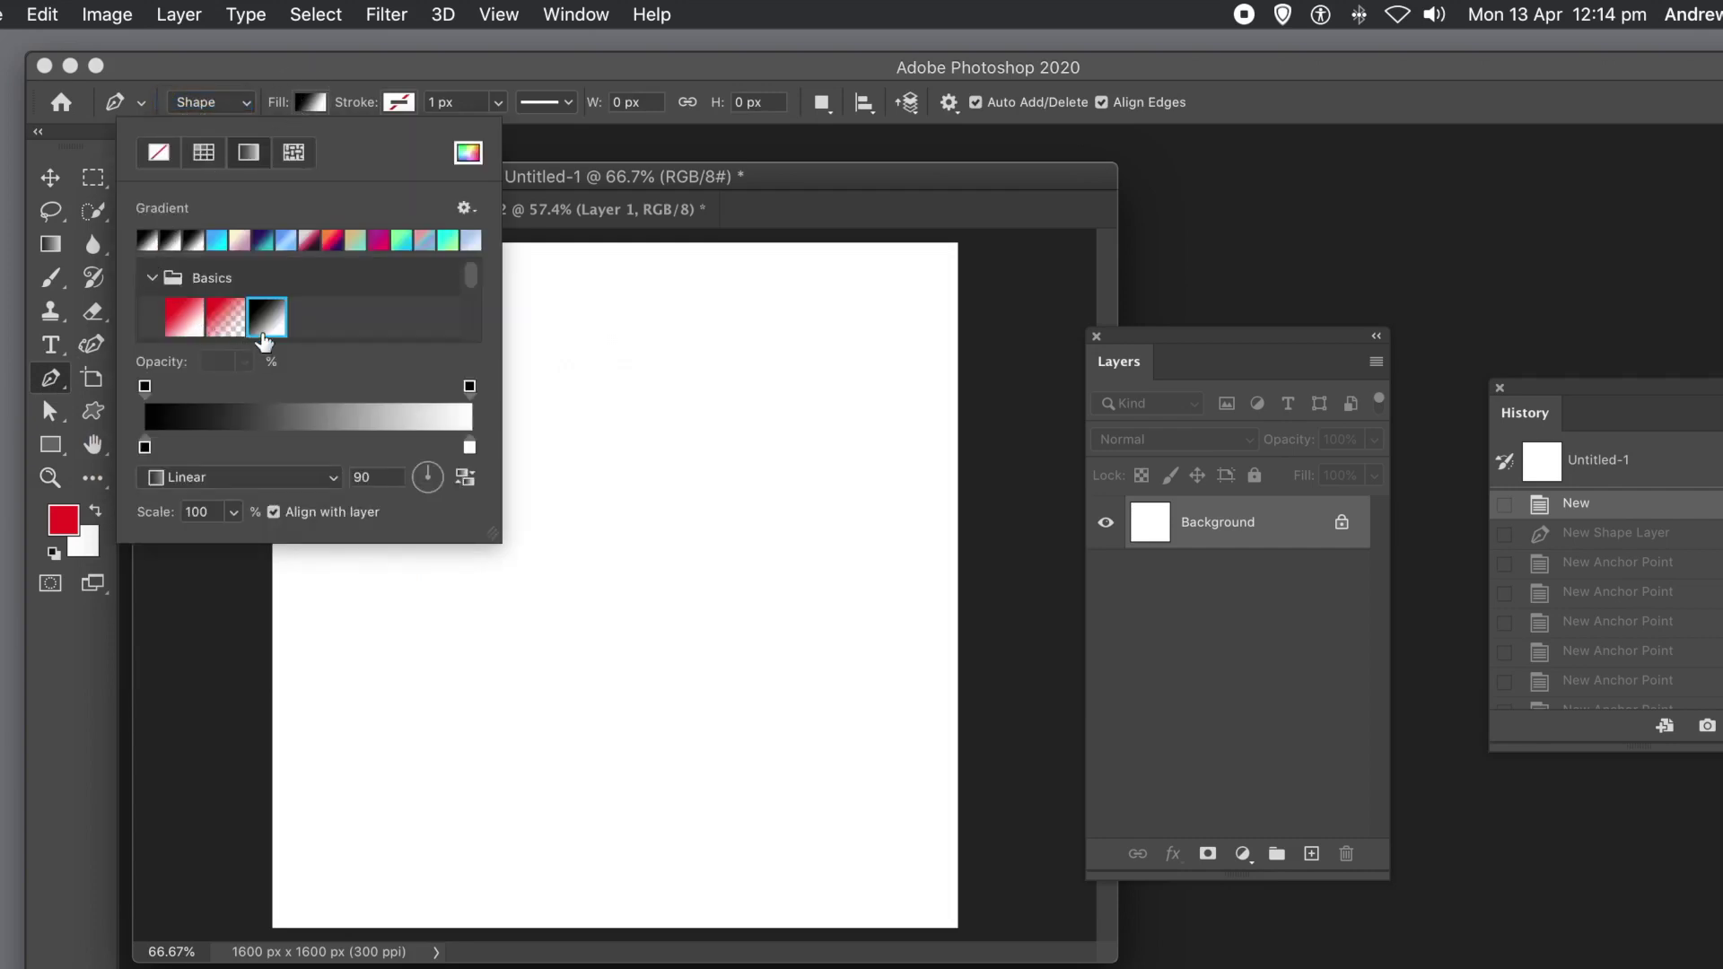
{"action": "left_click", "coordinate": [526, 180]}
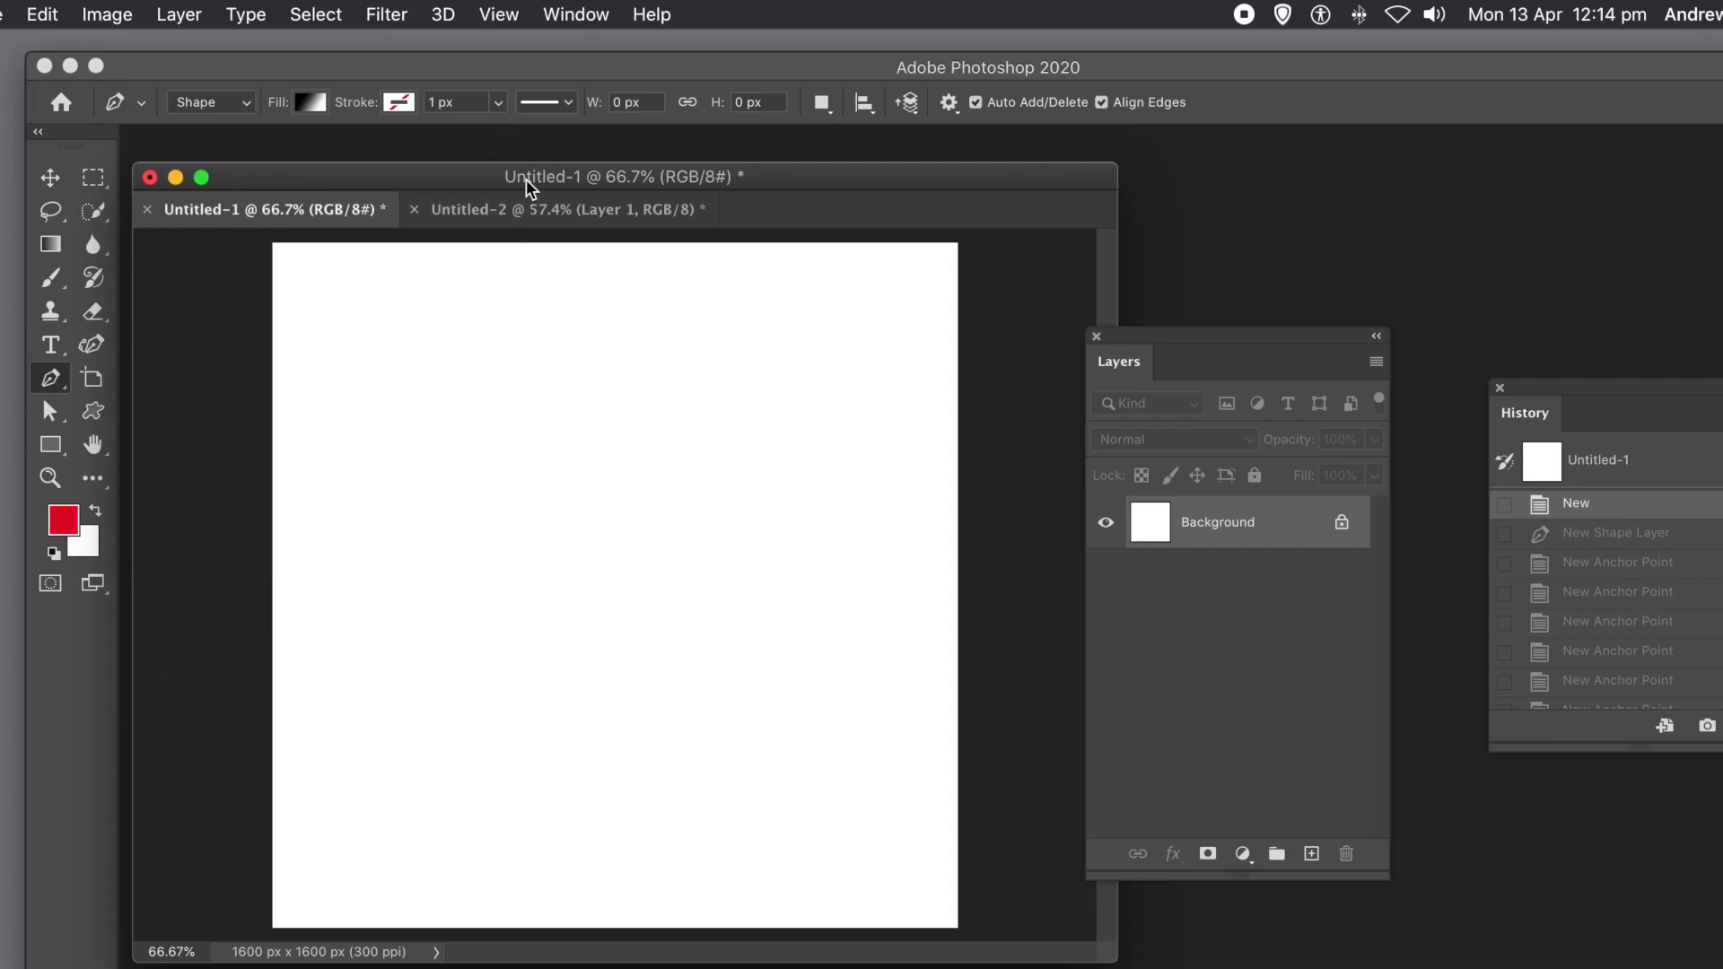
Draw a closed zigzag lightning-bolt shape about 648 px wide and 1192 px high in the middle of the canvas.
{"action": "left_click", "coordinate": [582, 341]}
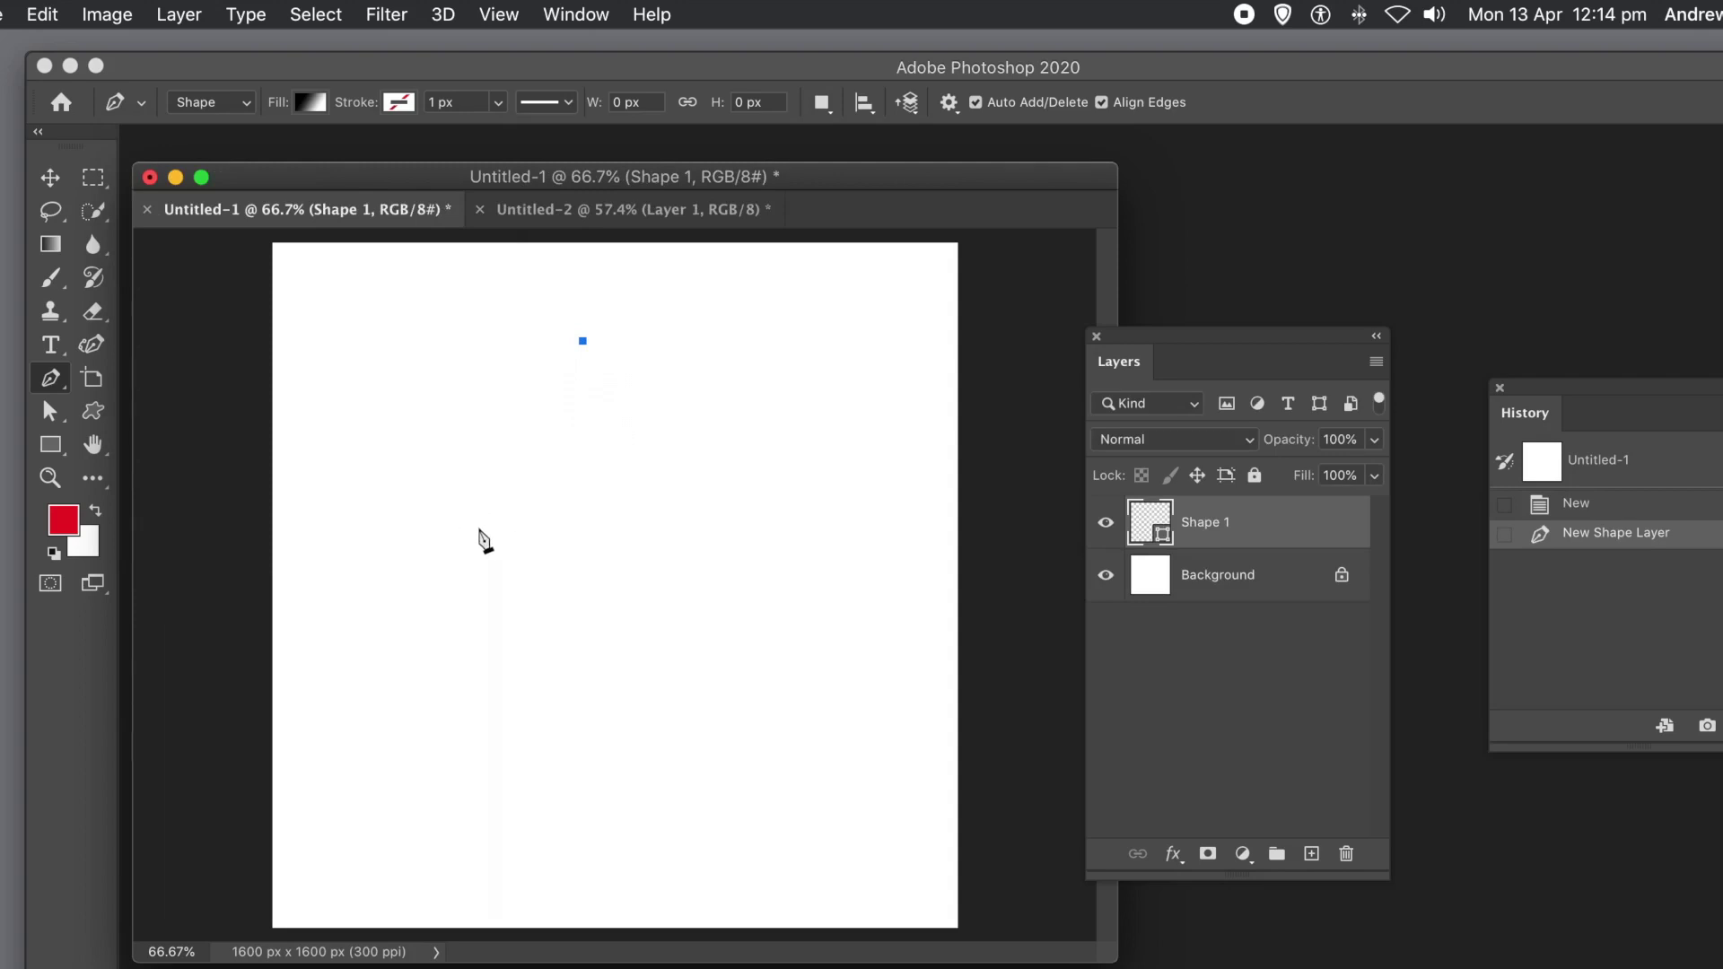
{"action": "left_click", "coordinate": [478, 527]}
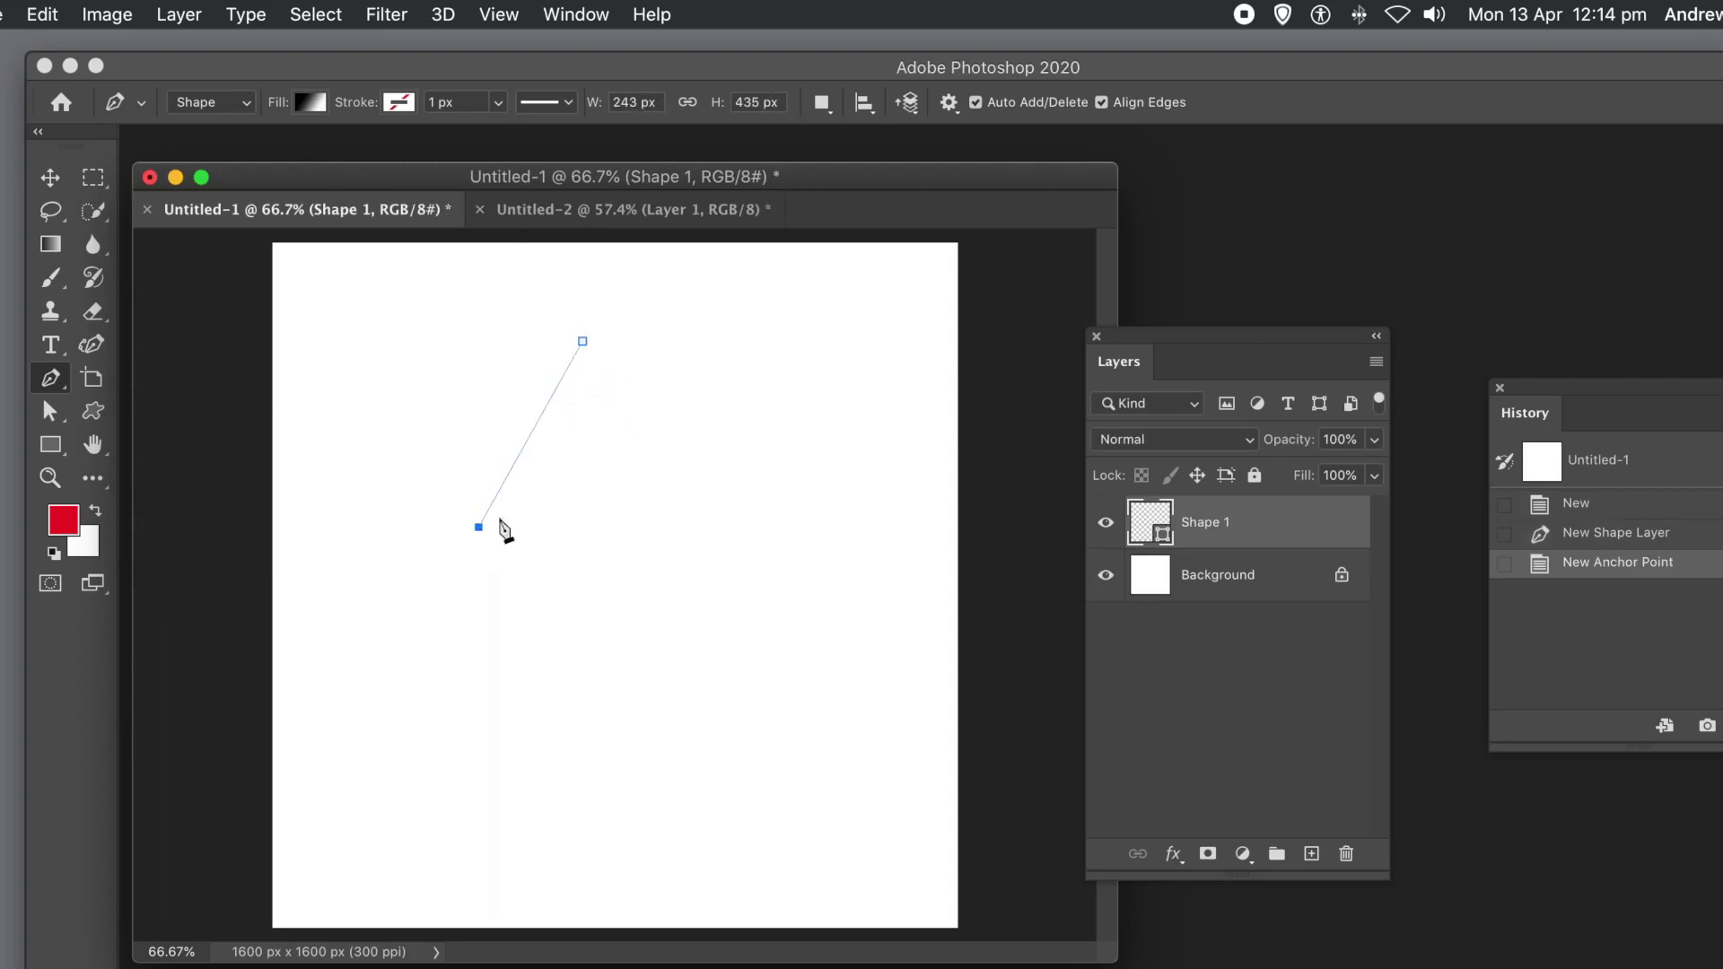
{"action": "left_click", "coordinate": [580, 500]}
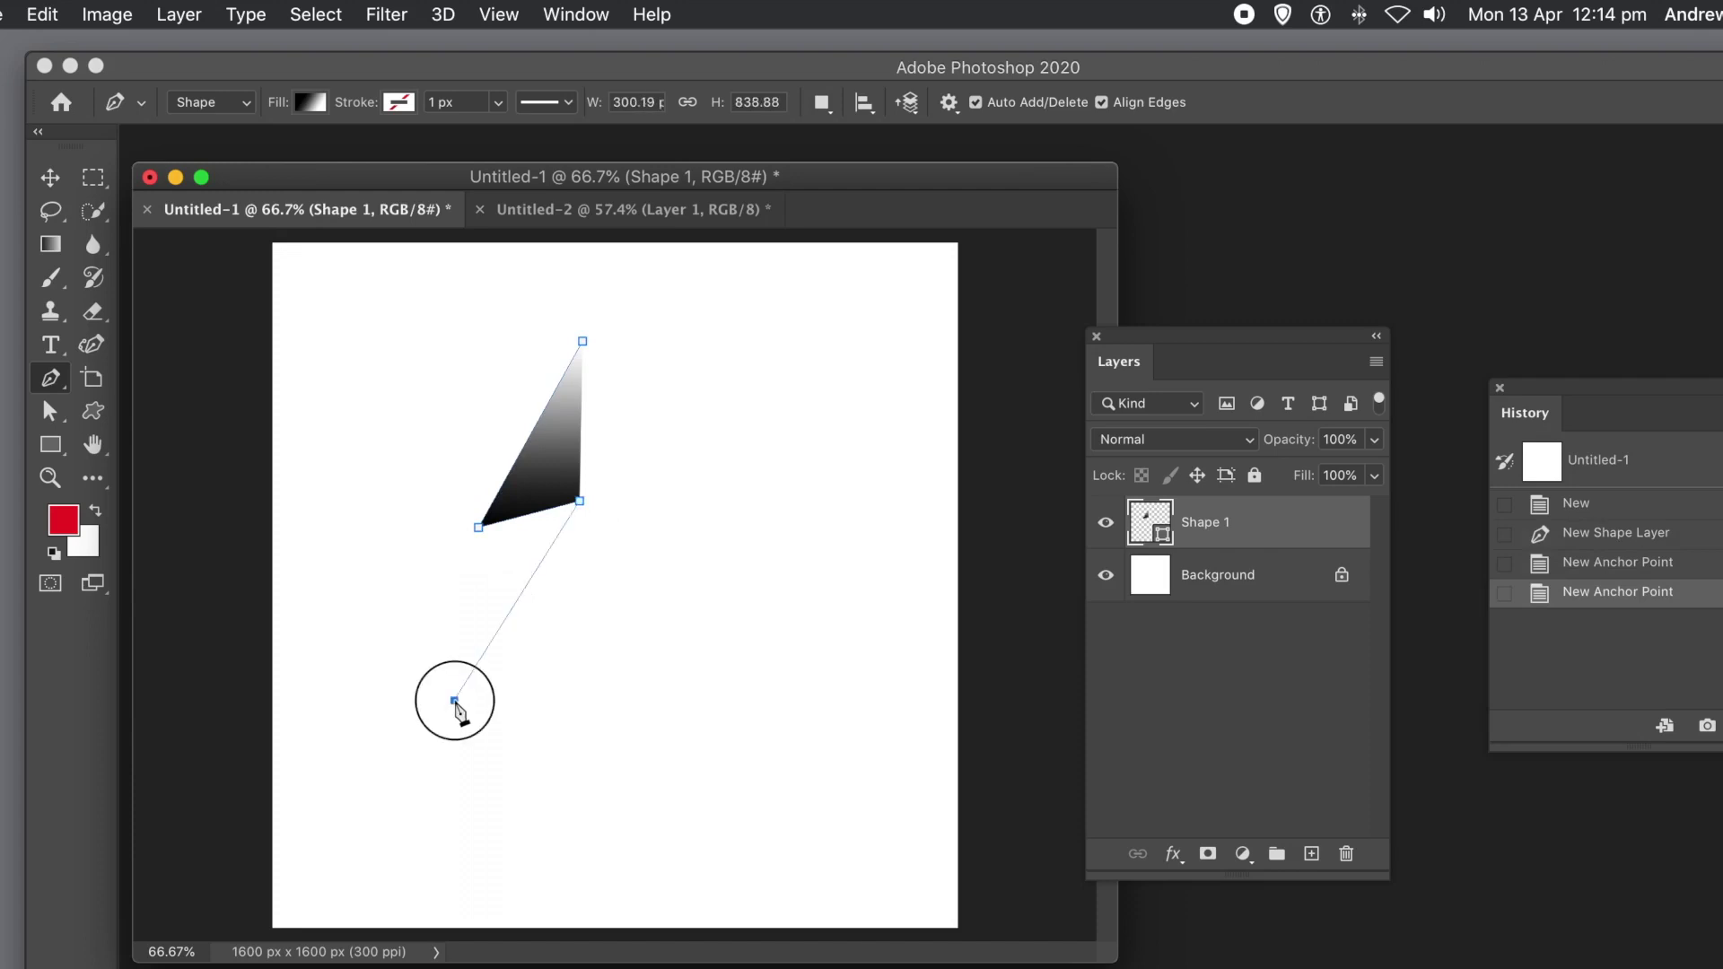
{"action": "left_click", "coordinate": [454, 700]}
{"action": "left_click", "coordinate": [550, 661]}
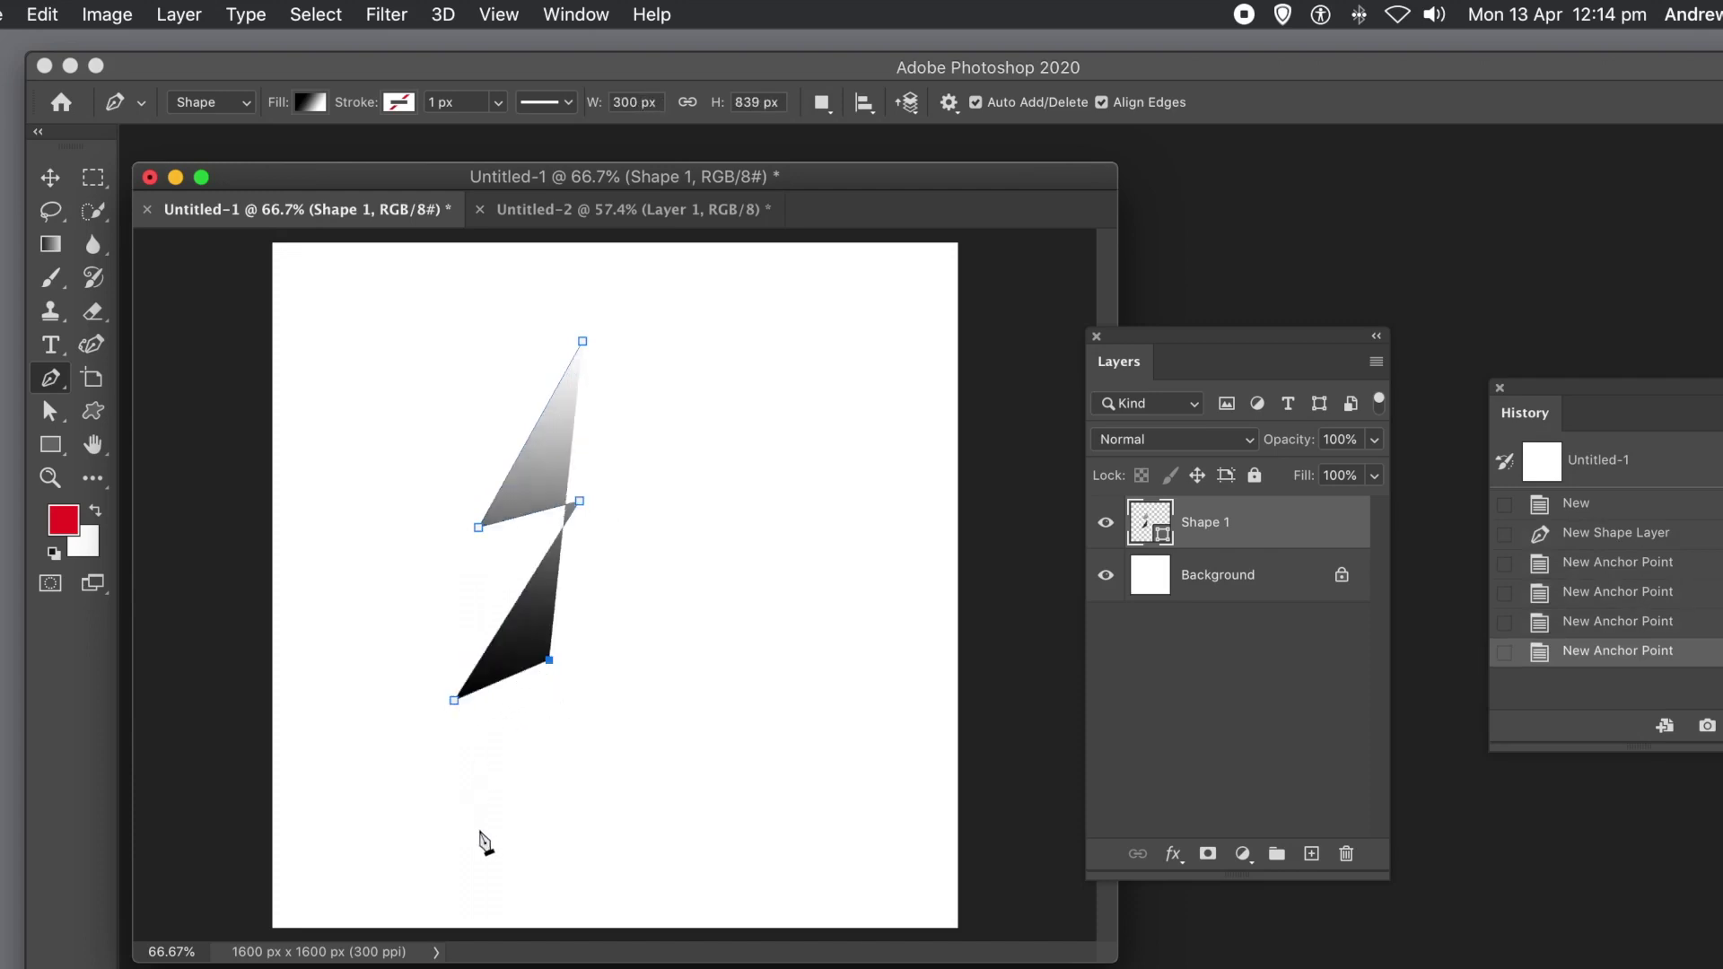
{"action": "left_click", "coordinate": [514, 851]}
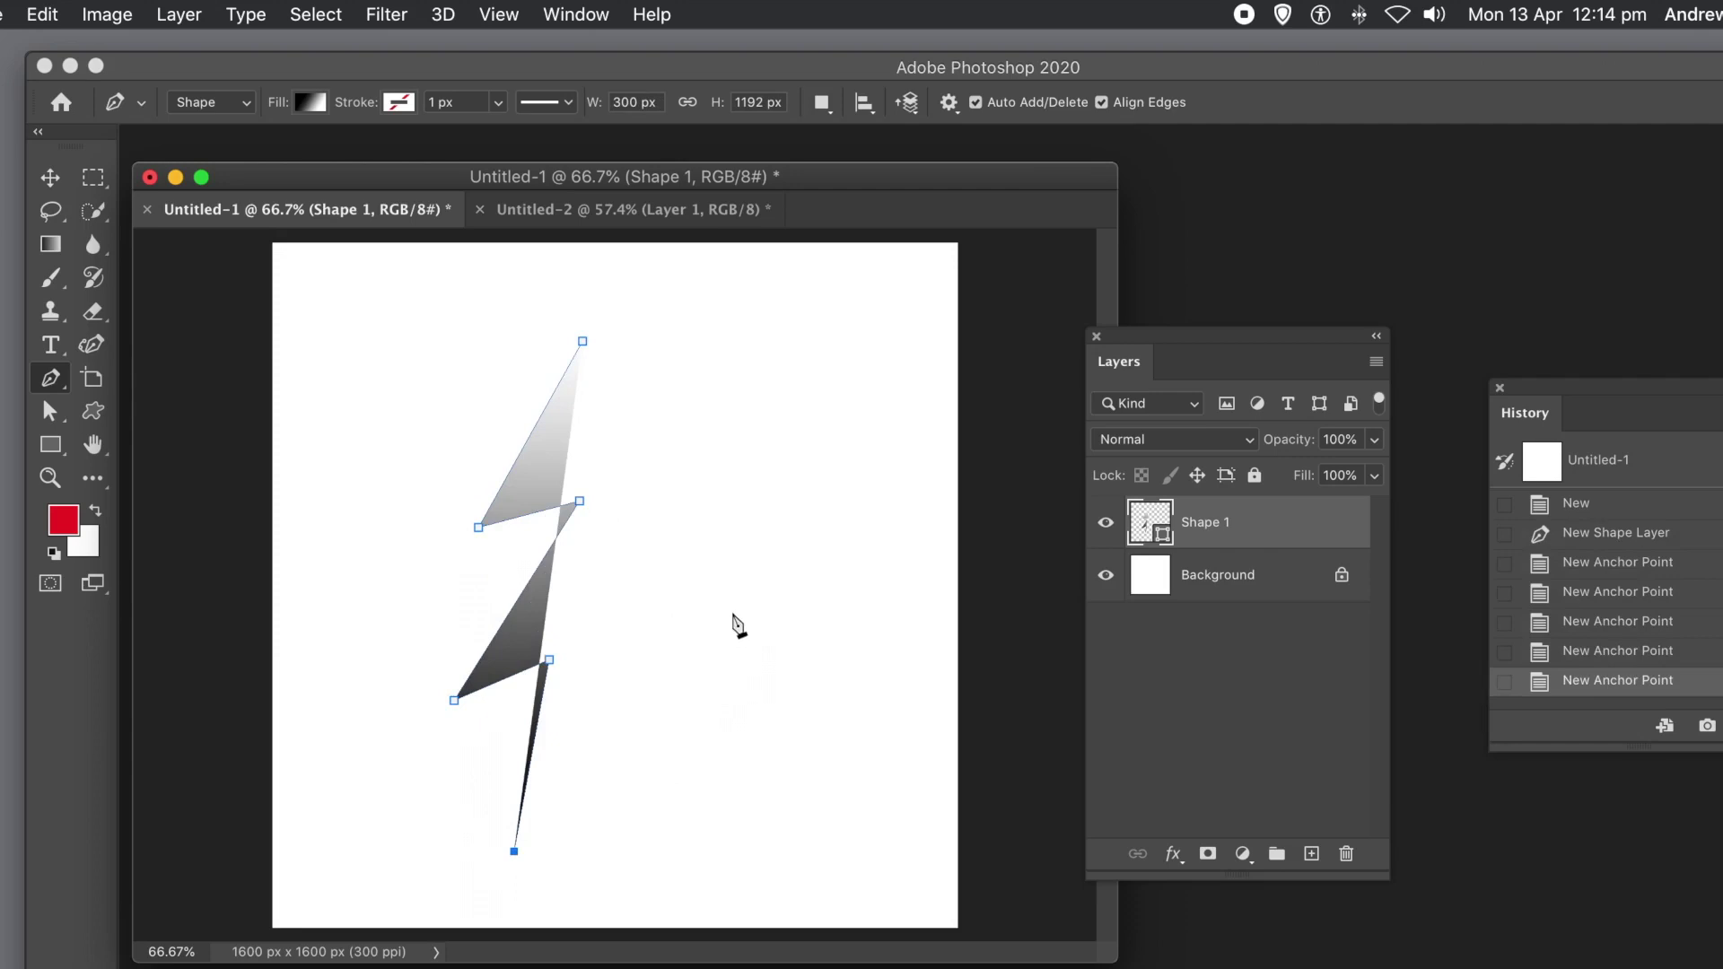
{"action": "left_click", "coordinate": [732, 609]}
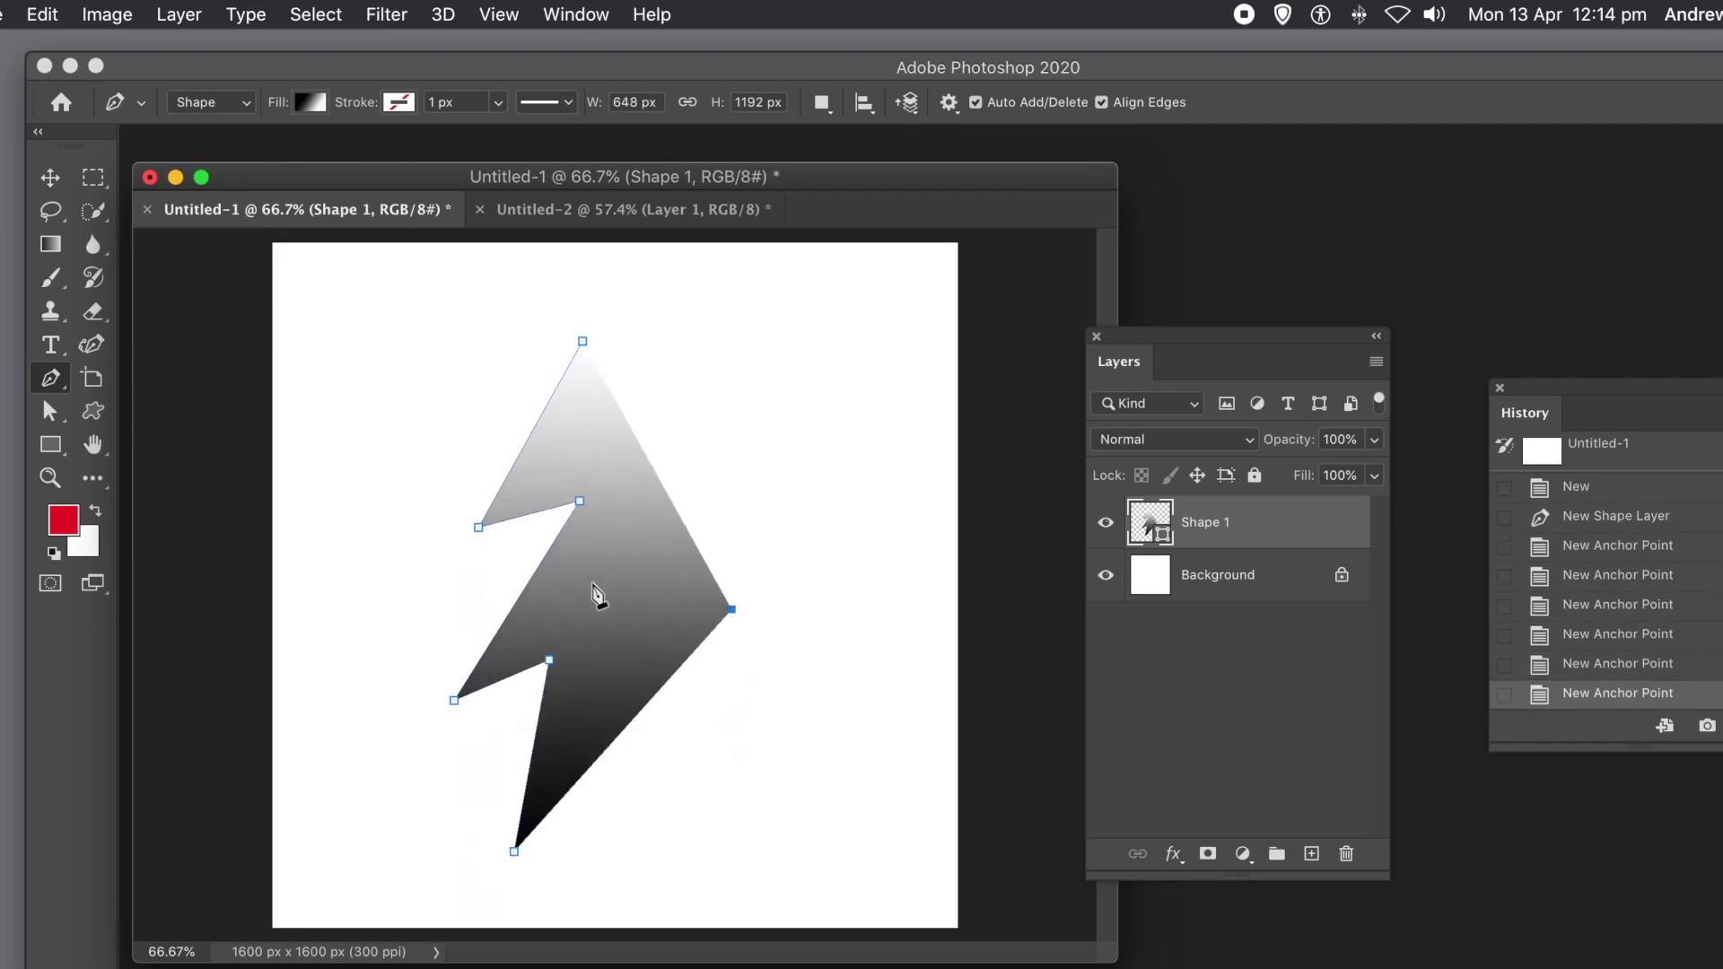
{"action": "left_click", "coordinate": [554, 610]}
{"action": "left_click", "coordinate": [715, 451]}
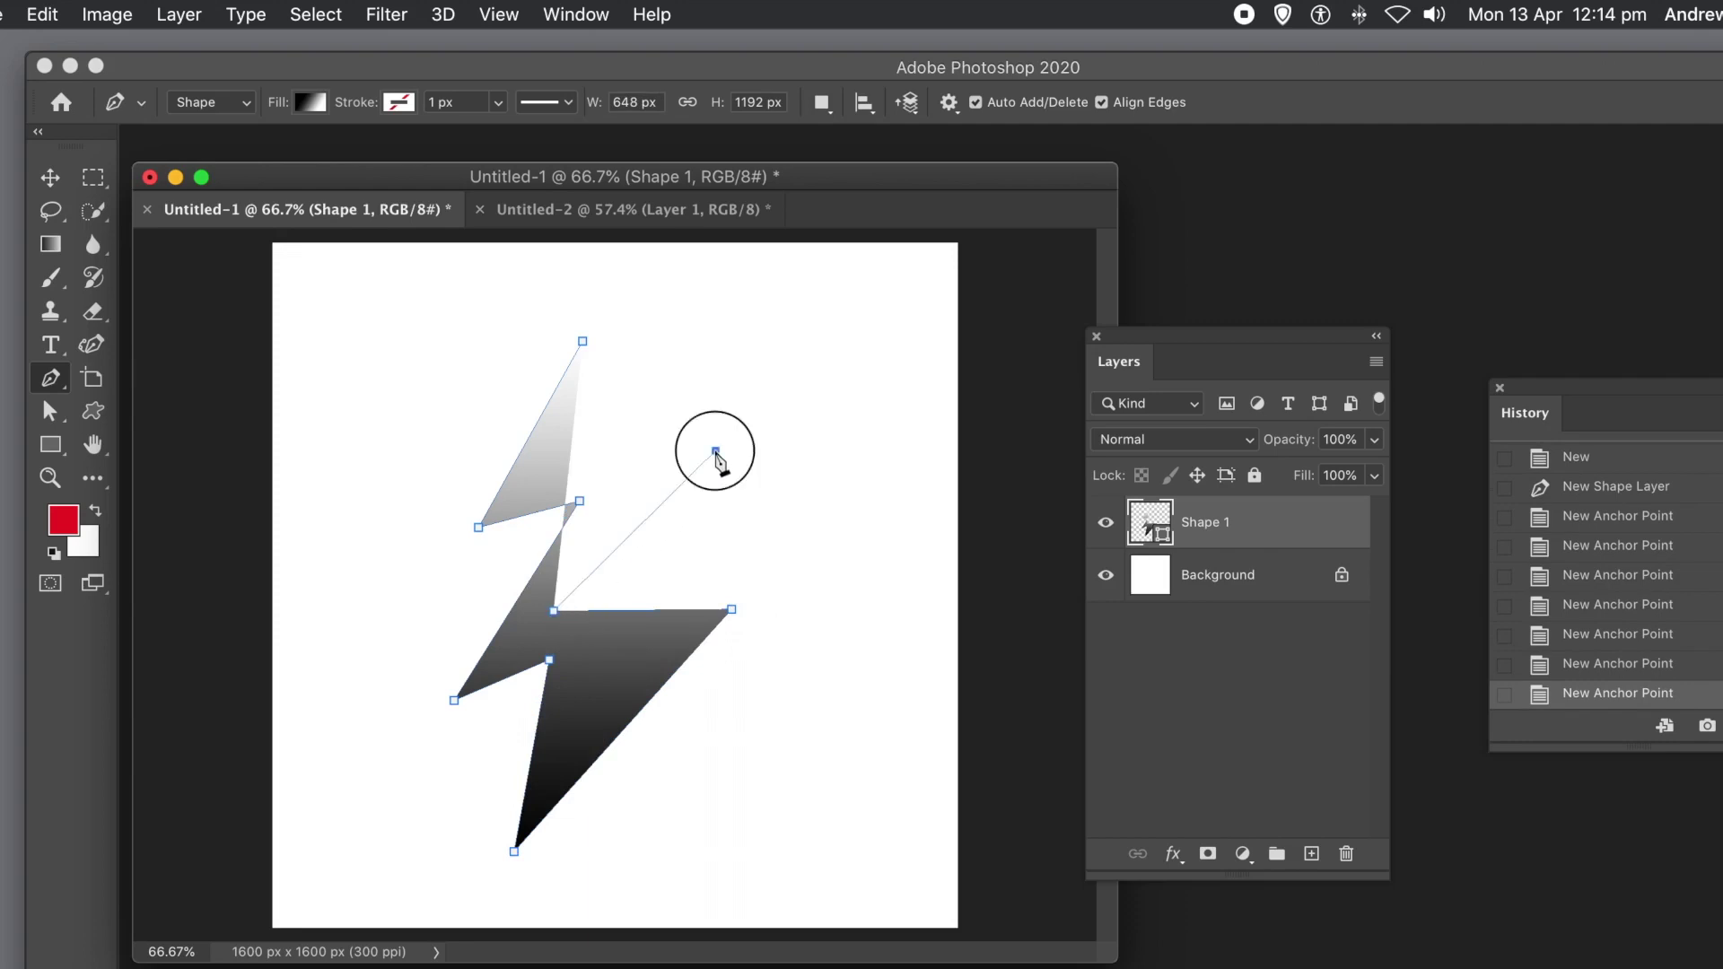
{"action": "left_click", "coordinate": [584, 446]}
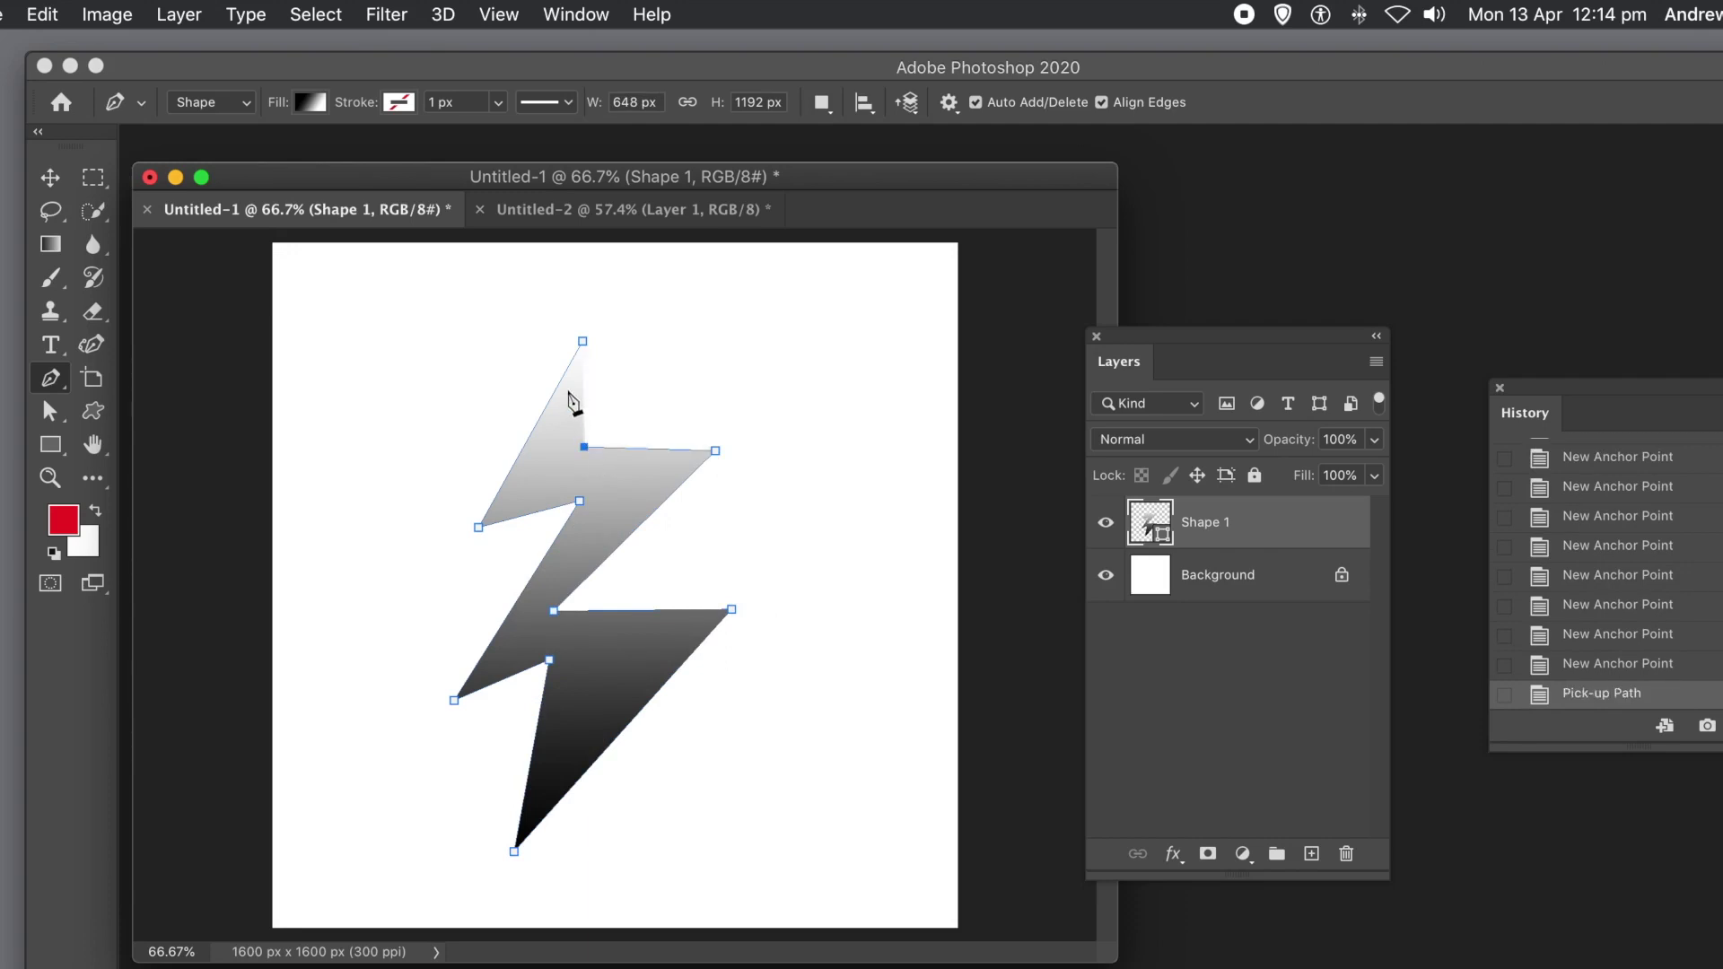
{"action": "left_click", "coordinate": [583, 342]}
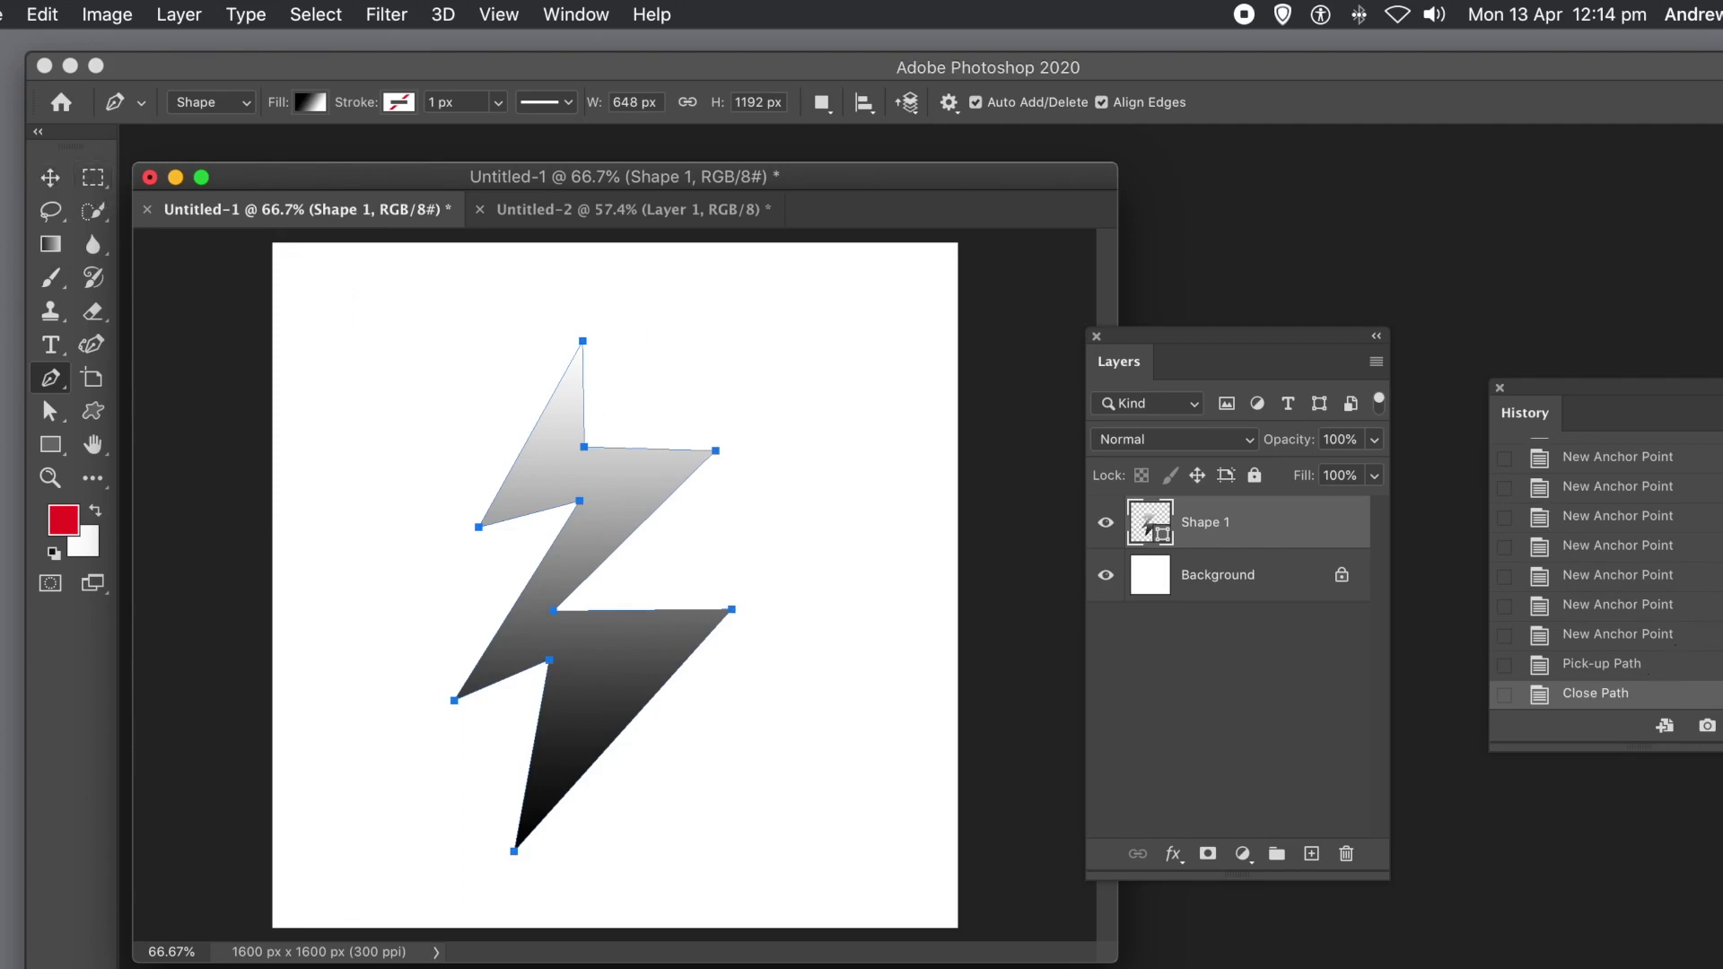
Revert the document to its initial New history state, removing the drawn lightning bolt.
{"action": "scroll", "coordinate": [1607, 574], "scroll_direction": "up", "scroll_amount": 5}
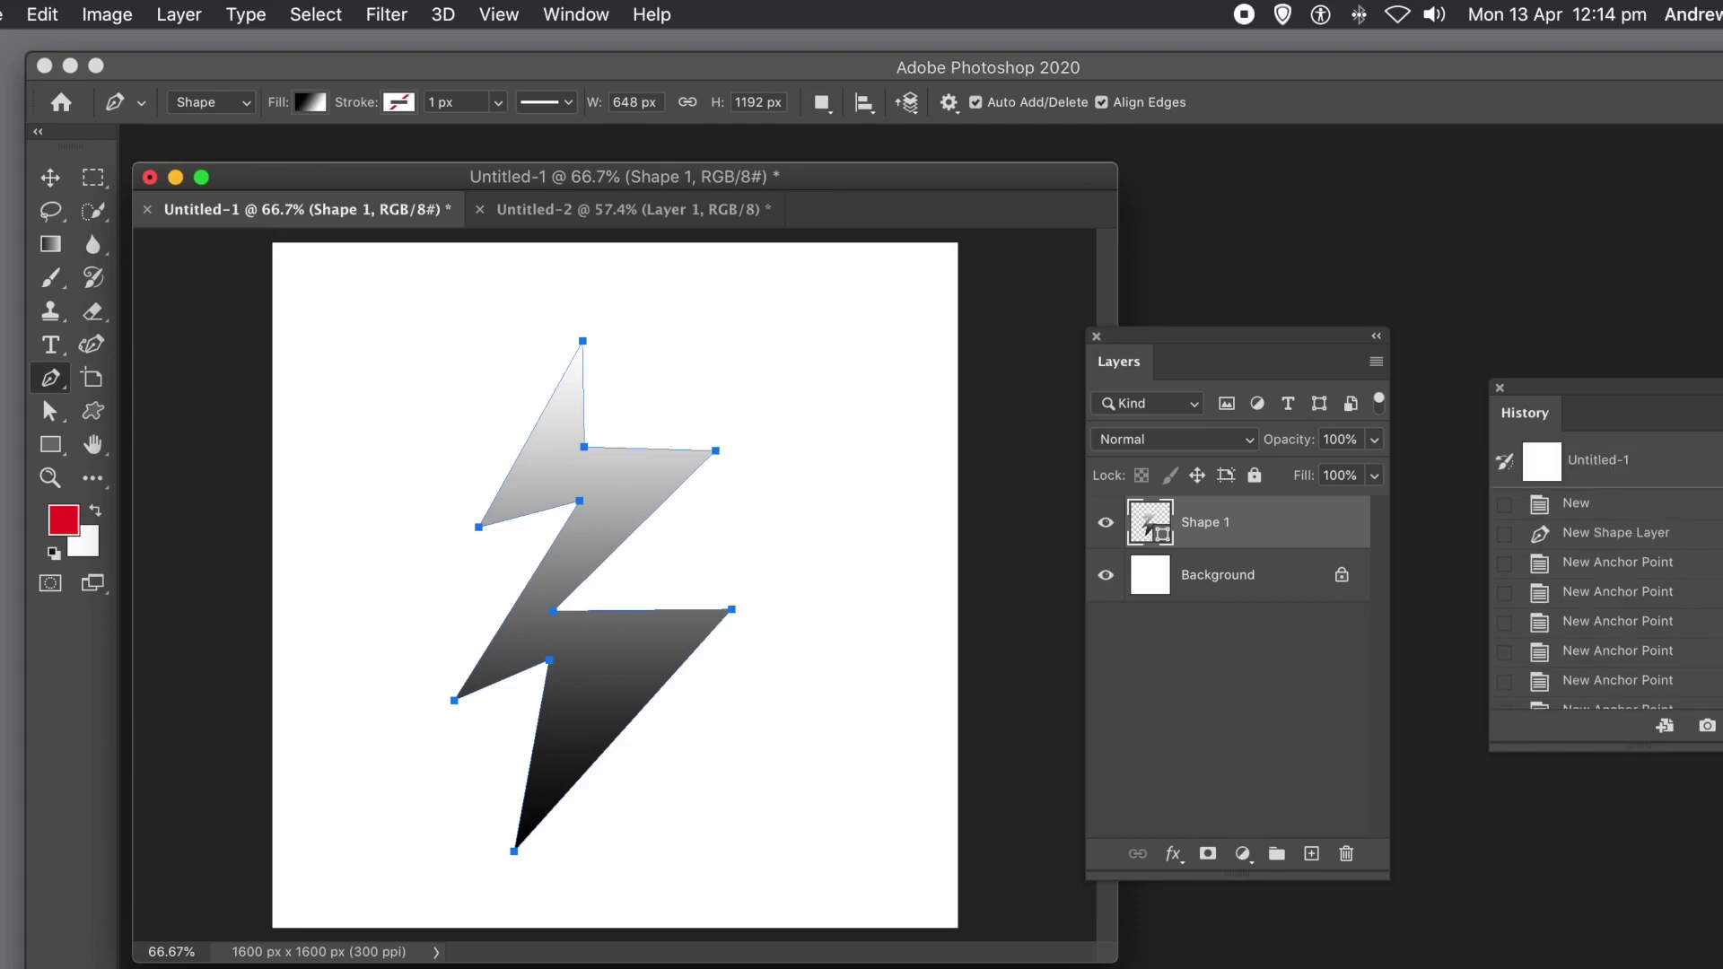
{"action": "left_click", "coordinate": [1611, 513]}
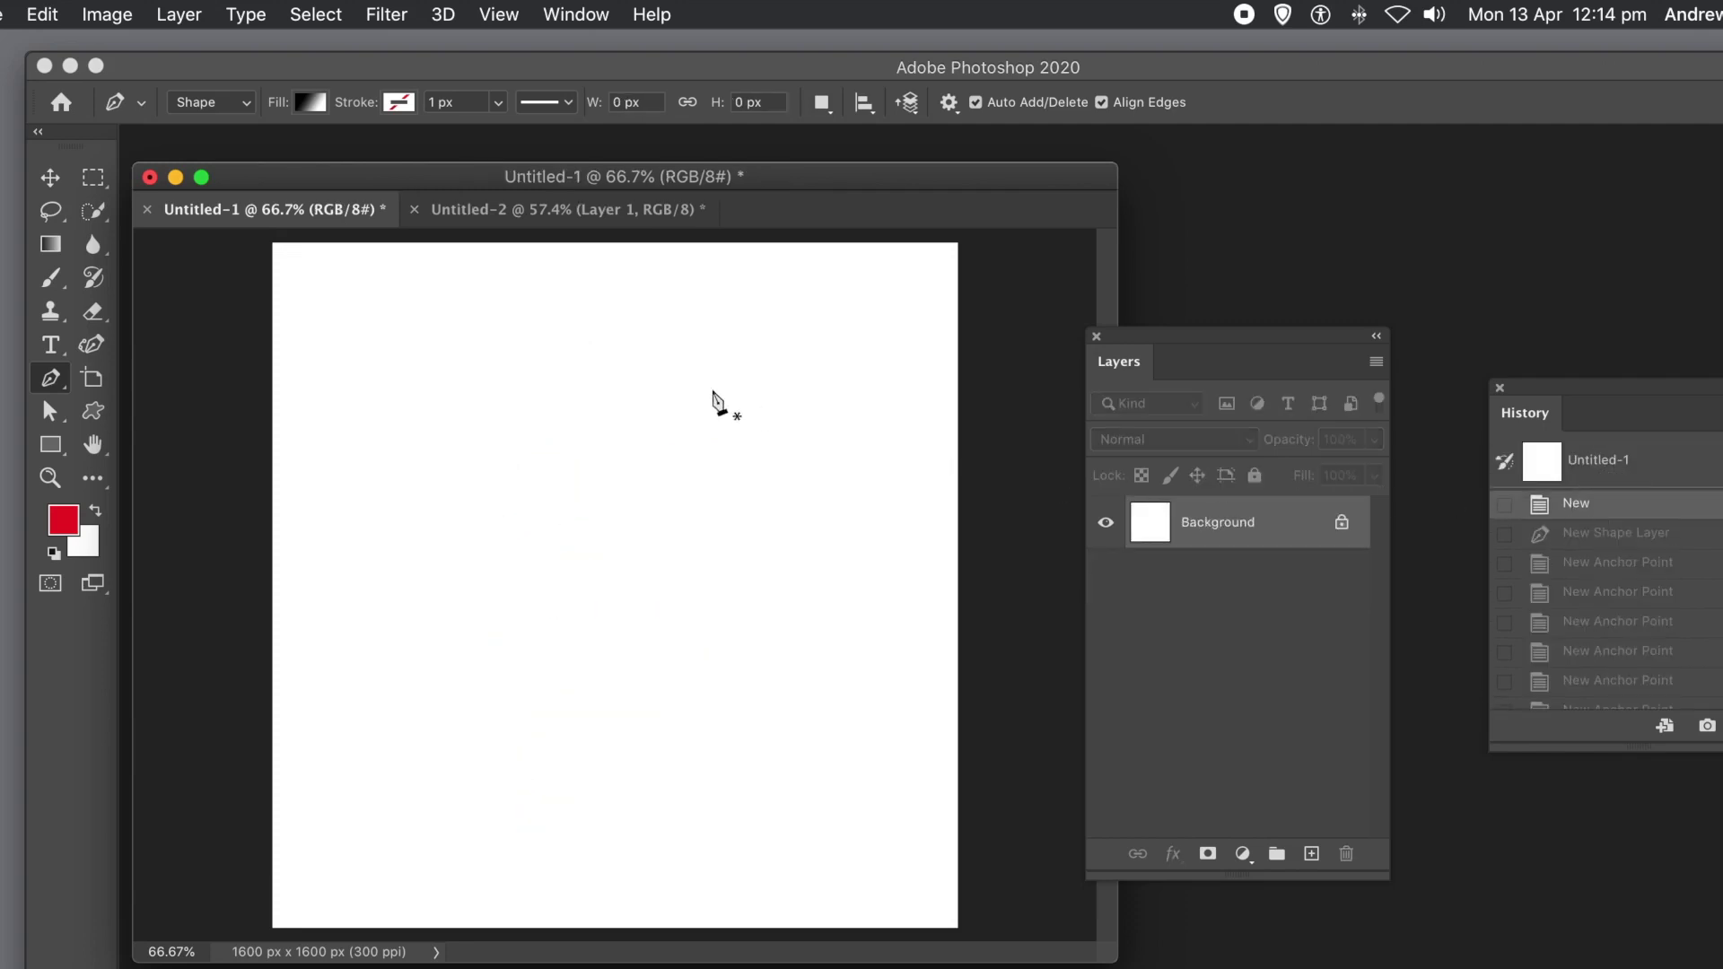
Draw a closed lightning-bolt shape with jagged points on both sides, about 787 px wide and 1144 px high, on the blank canvas.
{"action": "left_click", "coordinate": [584, 348]}
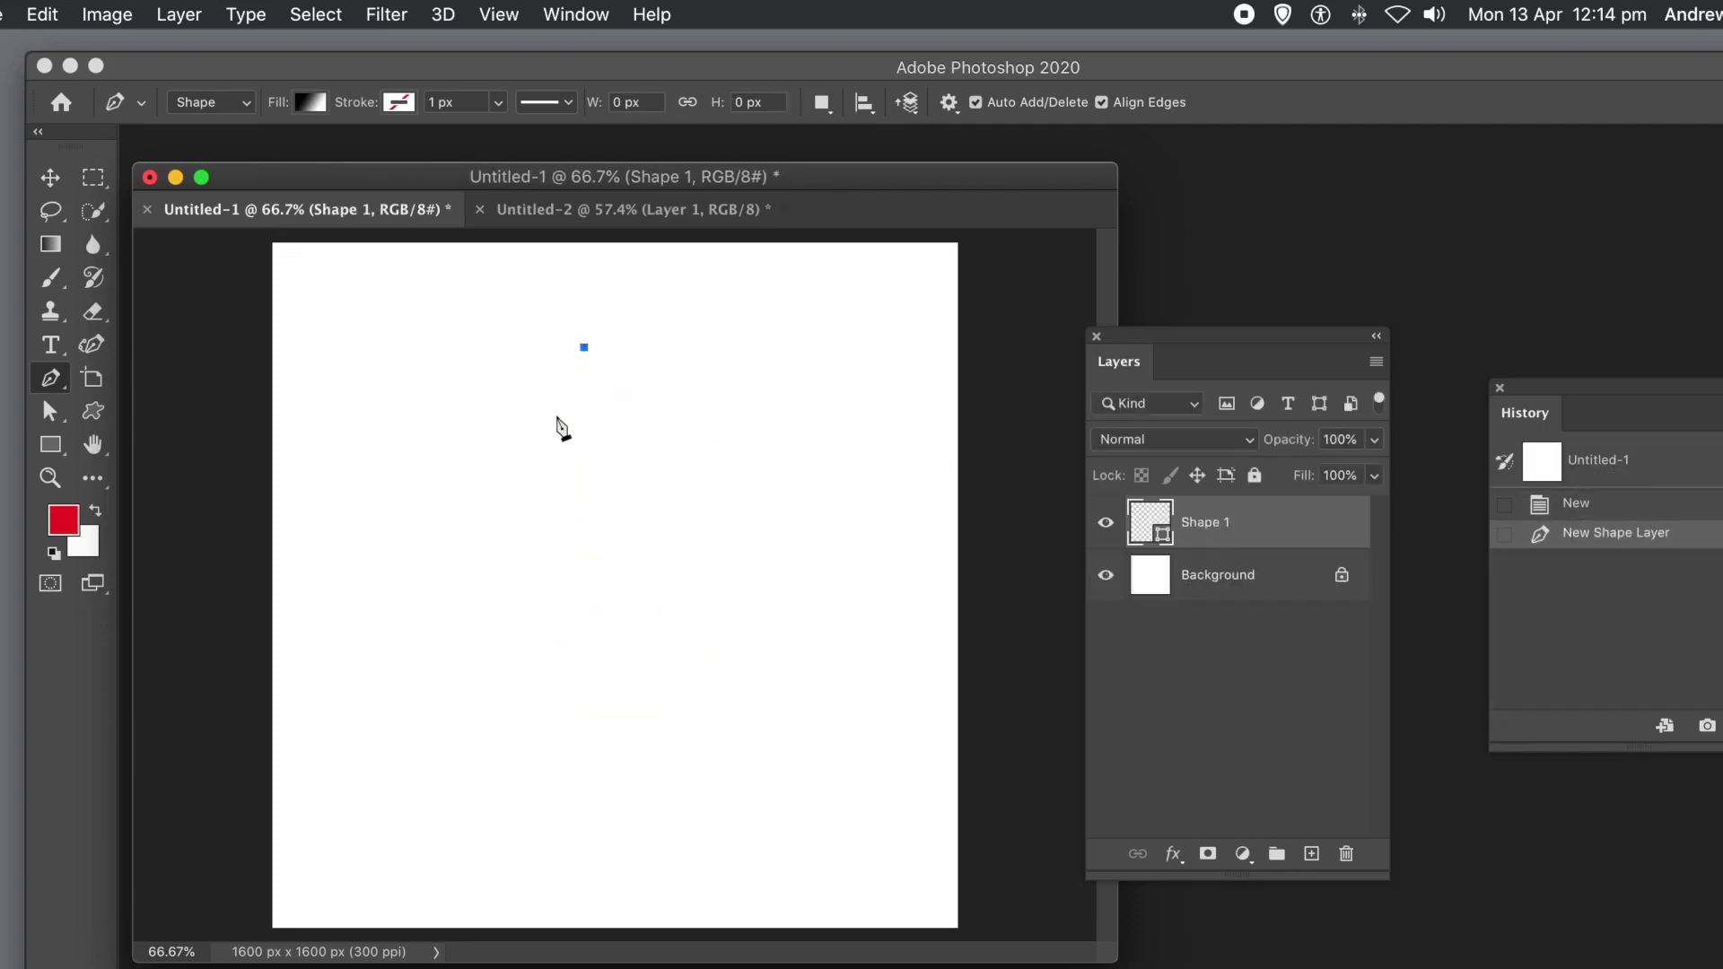
{"action": "left_click", "coordinate": [457, 485]}
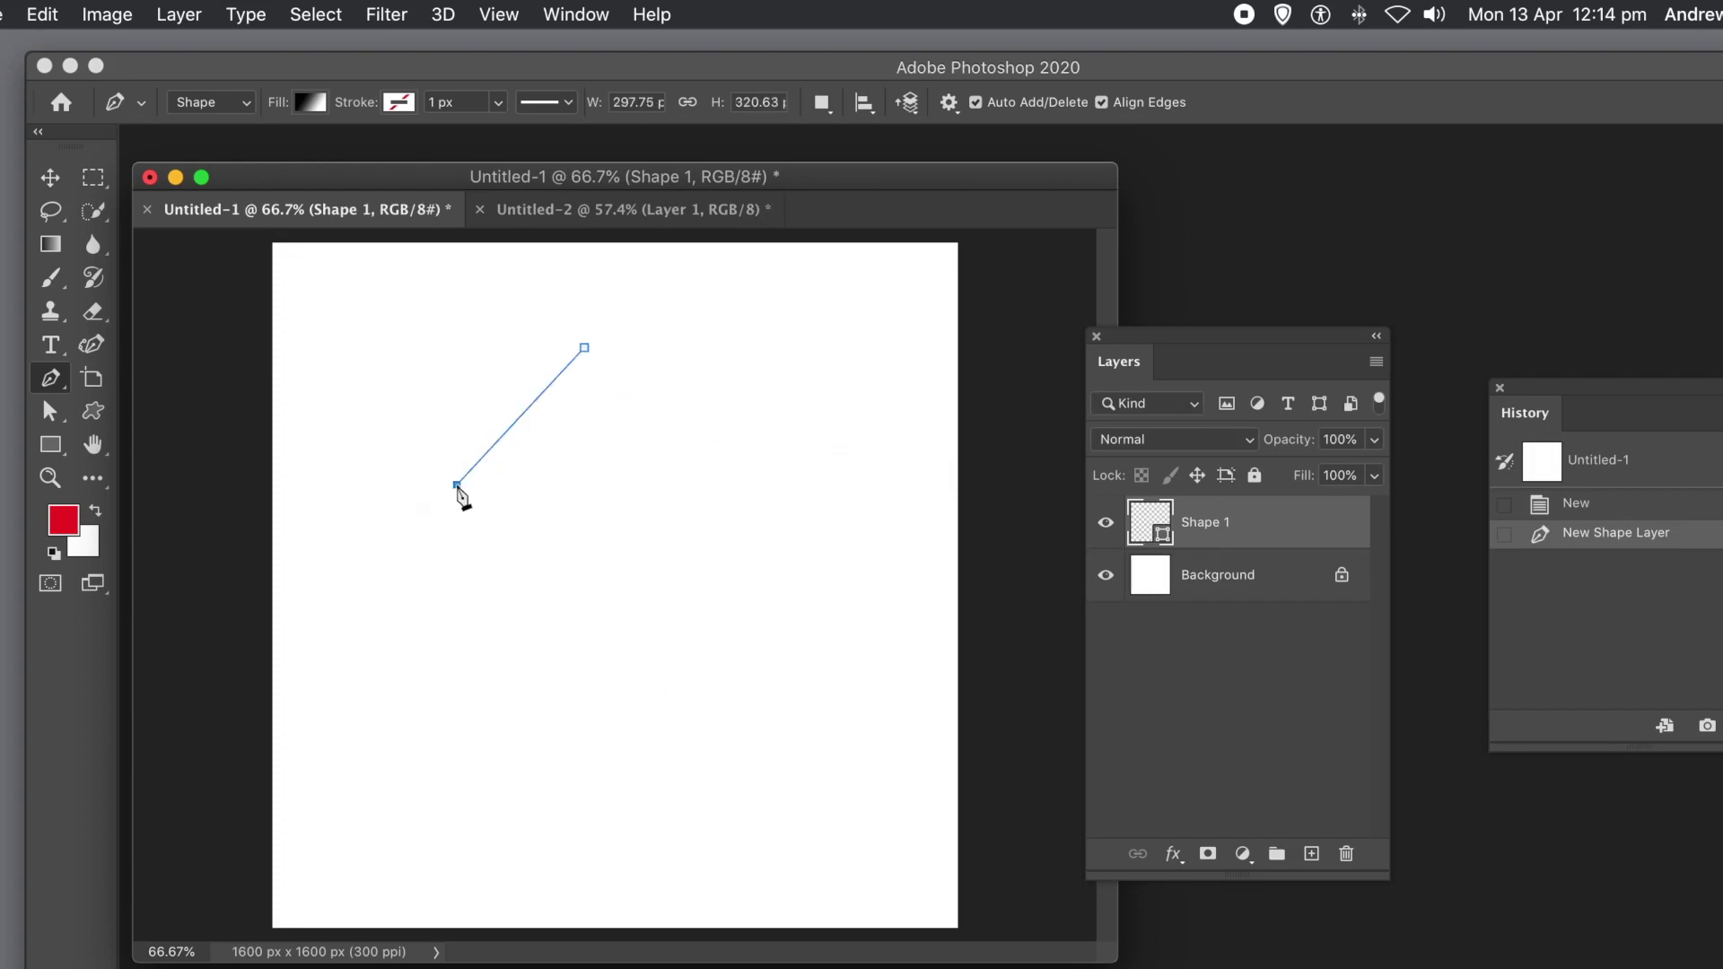
{"action": "left_click", "coordinate": [566, 461]}
{"action": "left_click", "coordinate": [464, 660]}
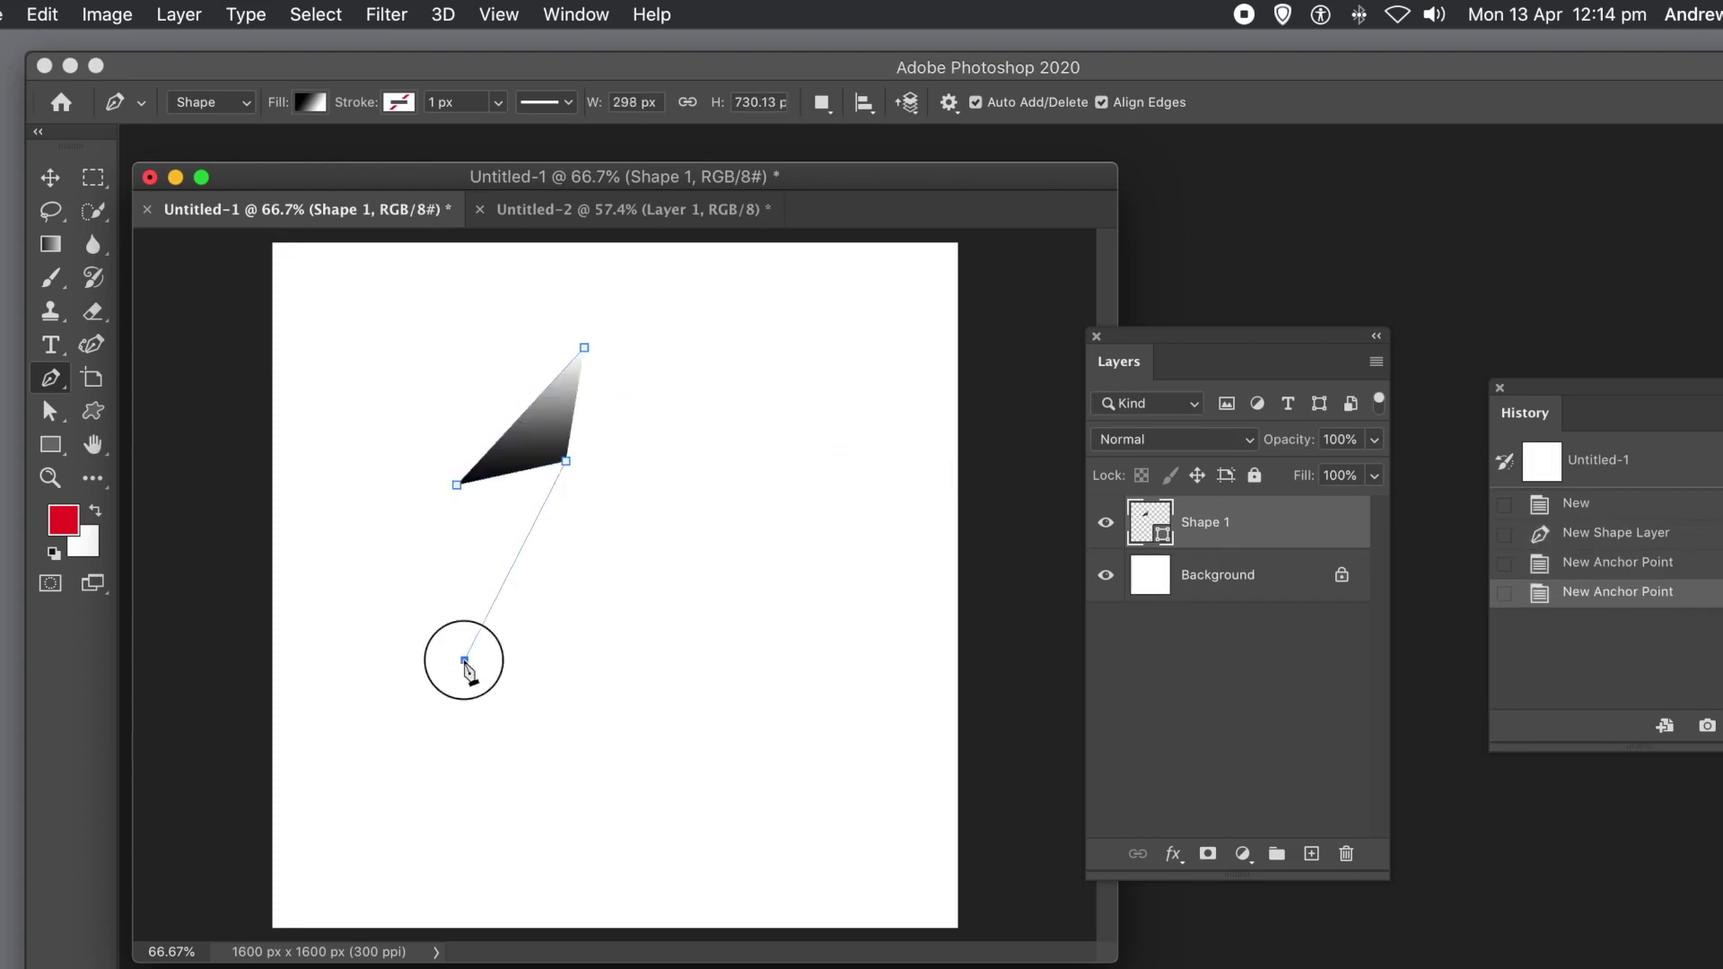
{"action": "left_click", "coordinate": [610, 598]}
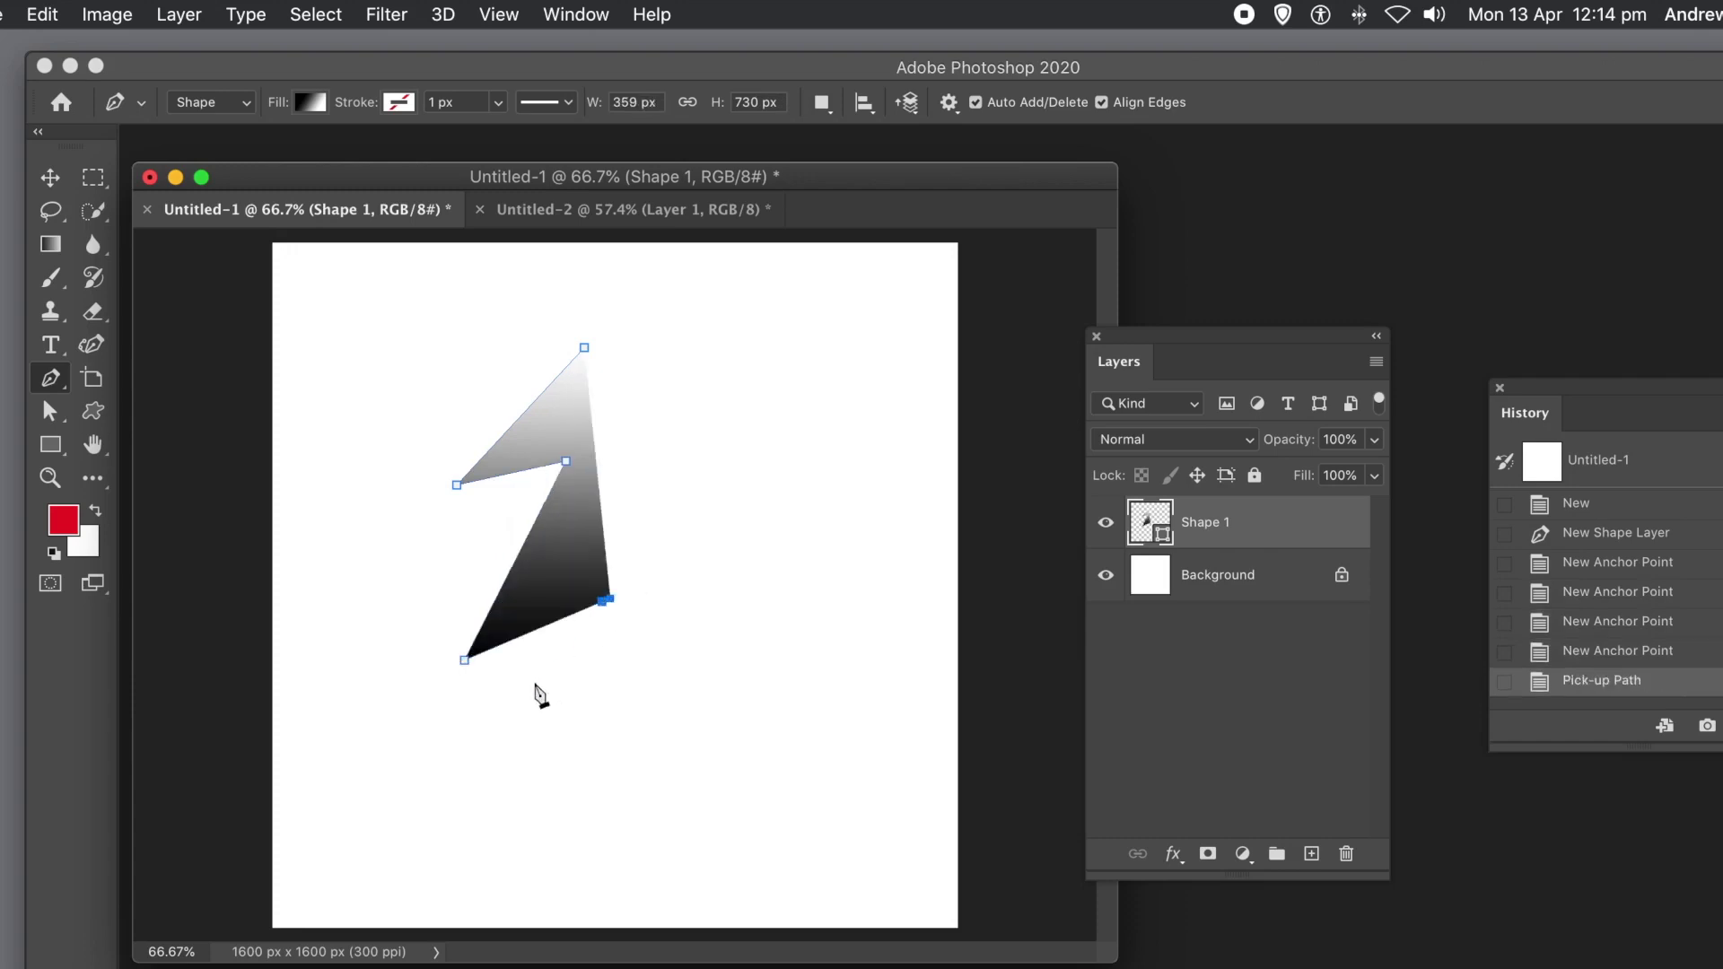
{"action": "left_click", "coordinate": [517, 837]}
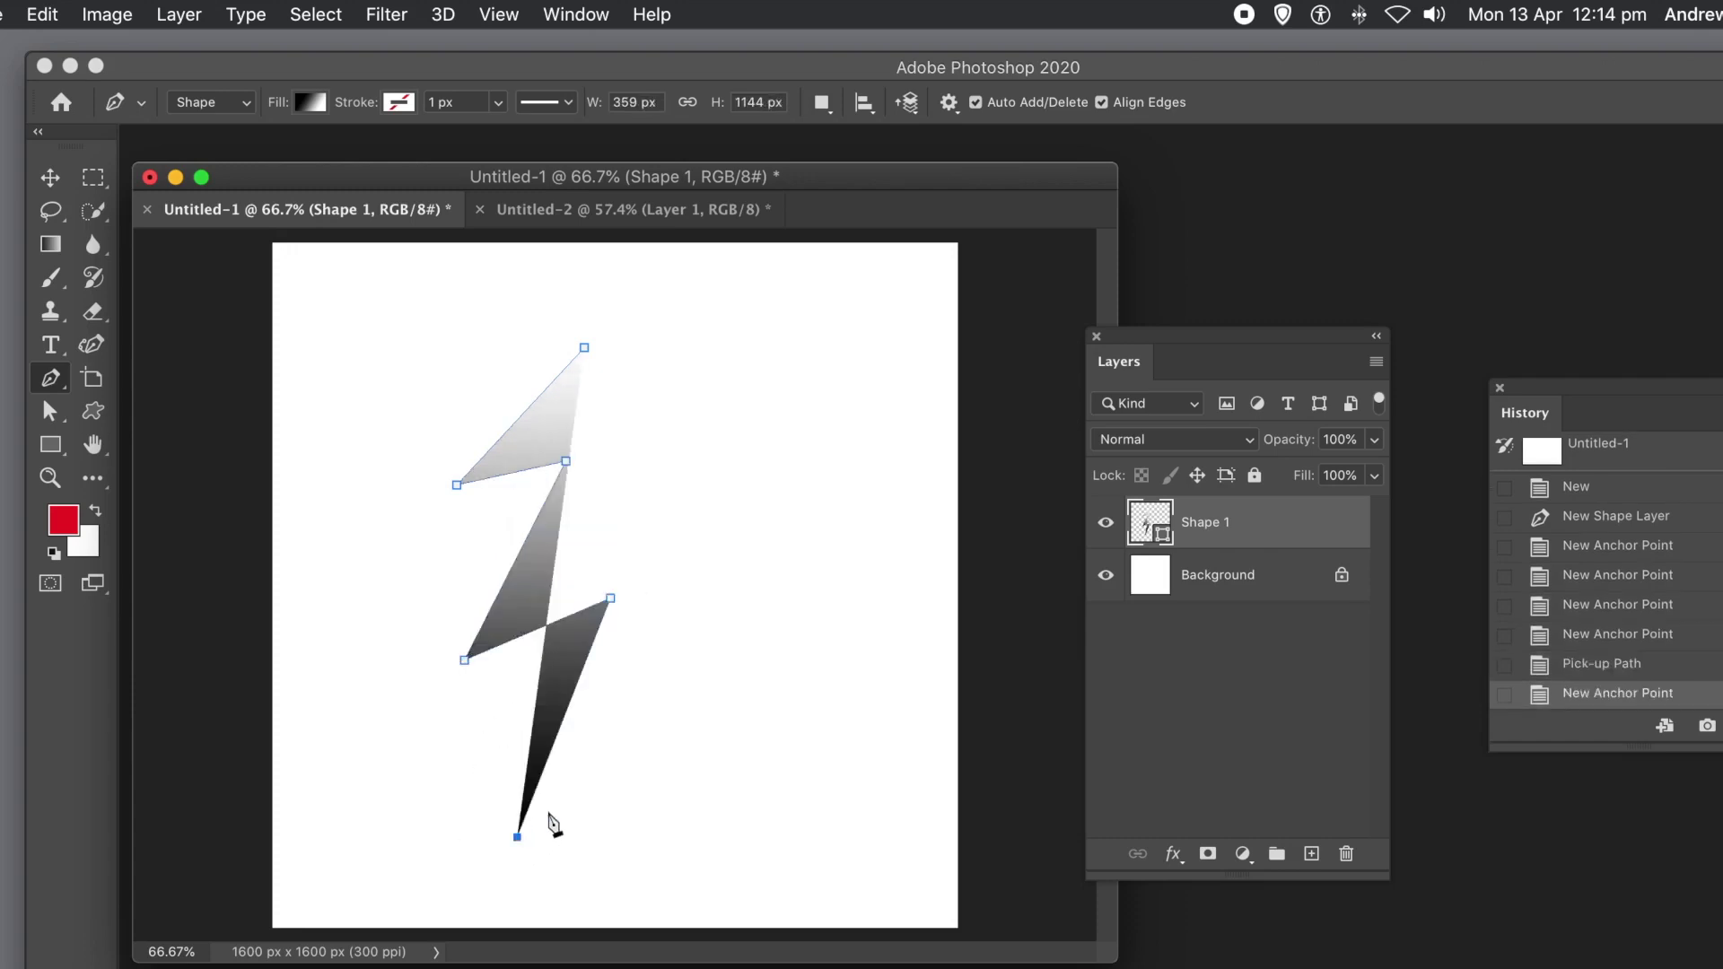
{"action": "left_click", "coordinate": [793, 540]}
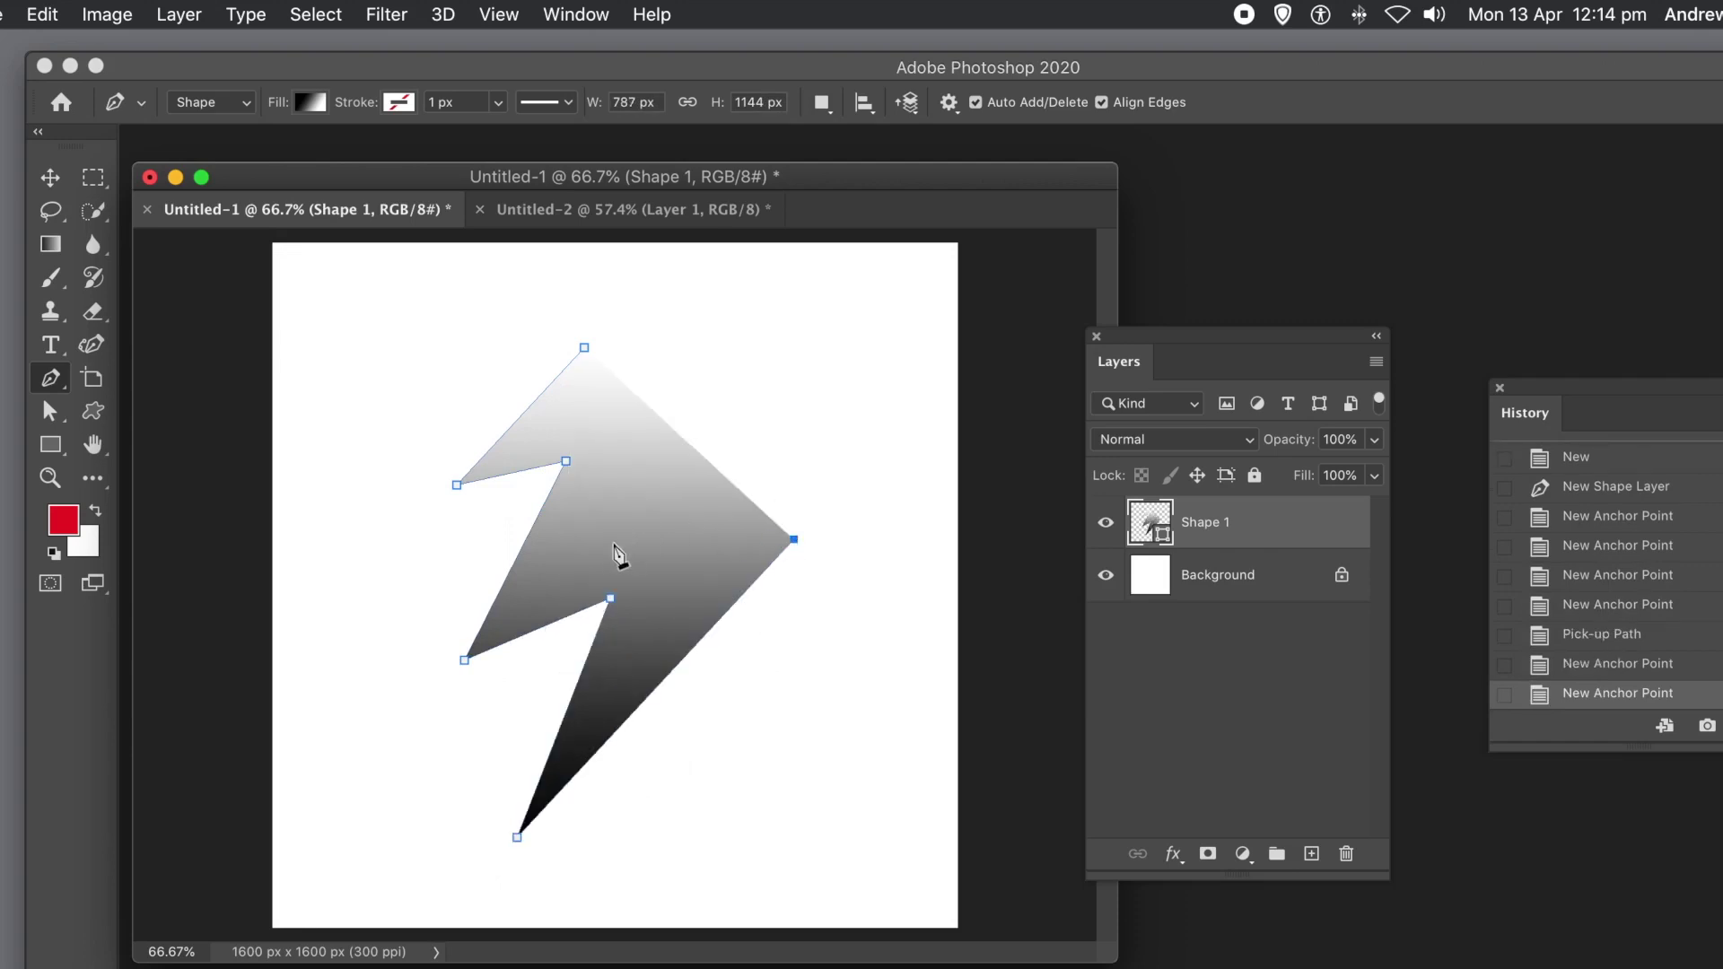
{"action": "left_click", "coordinate": [549, 568]}
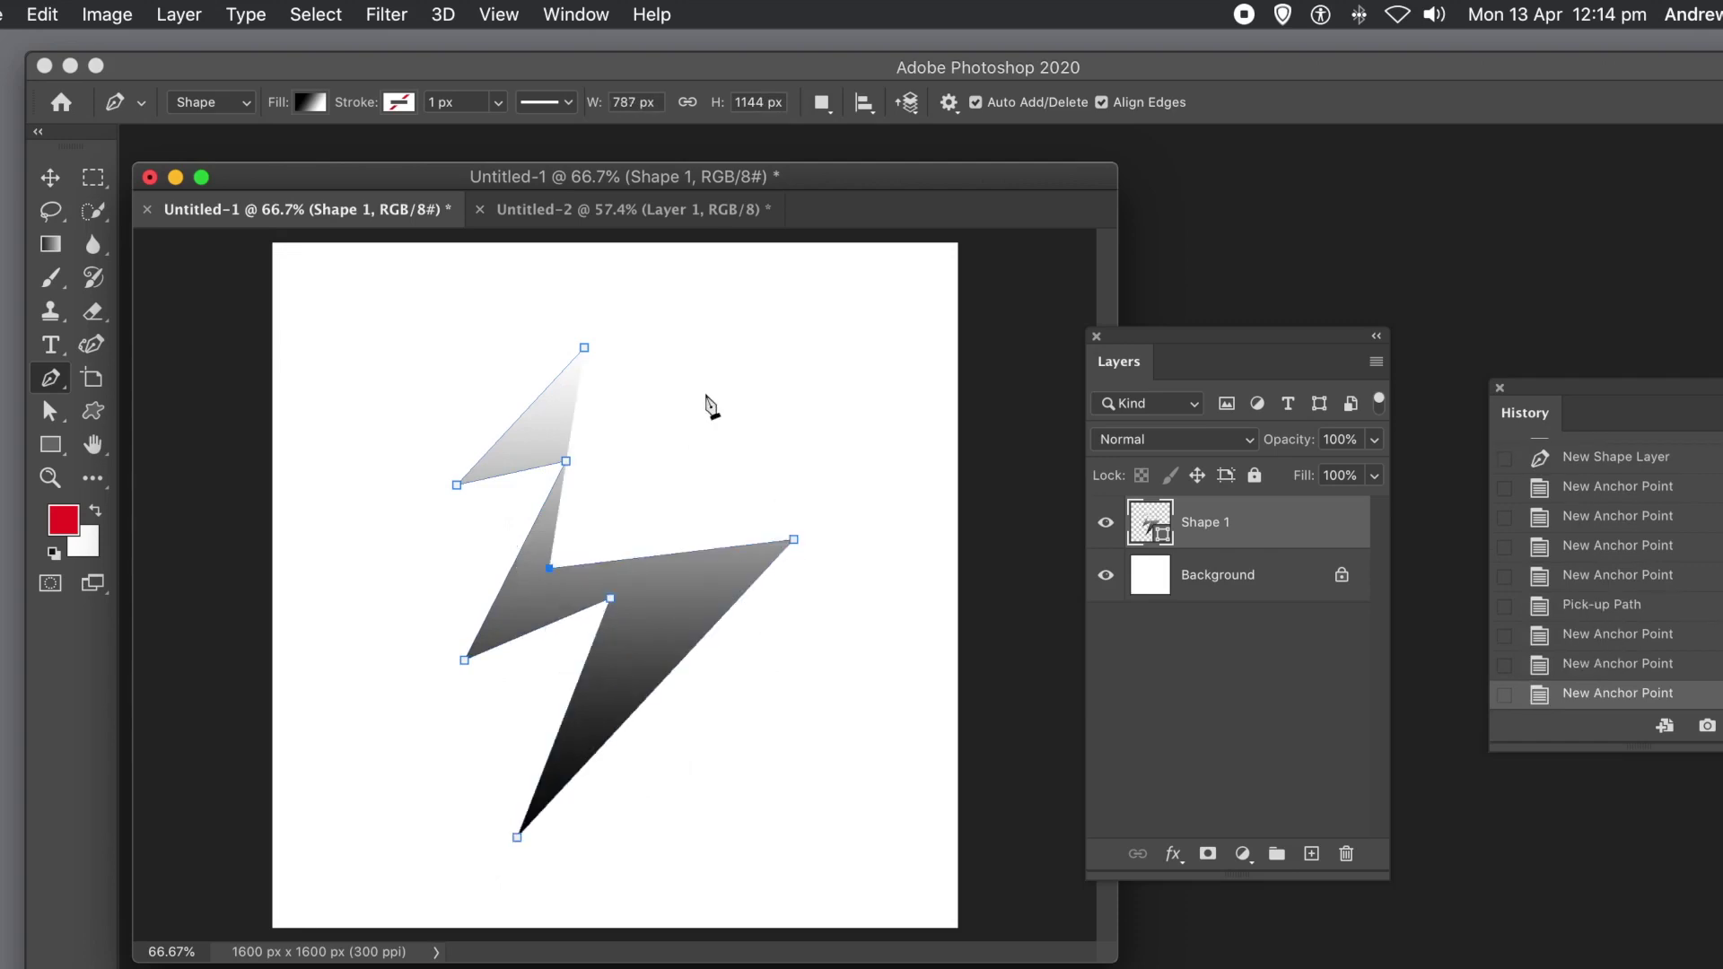
{"action": "left_click", "coordinate": [722, 367]}
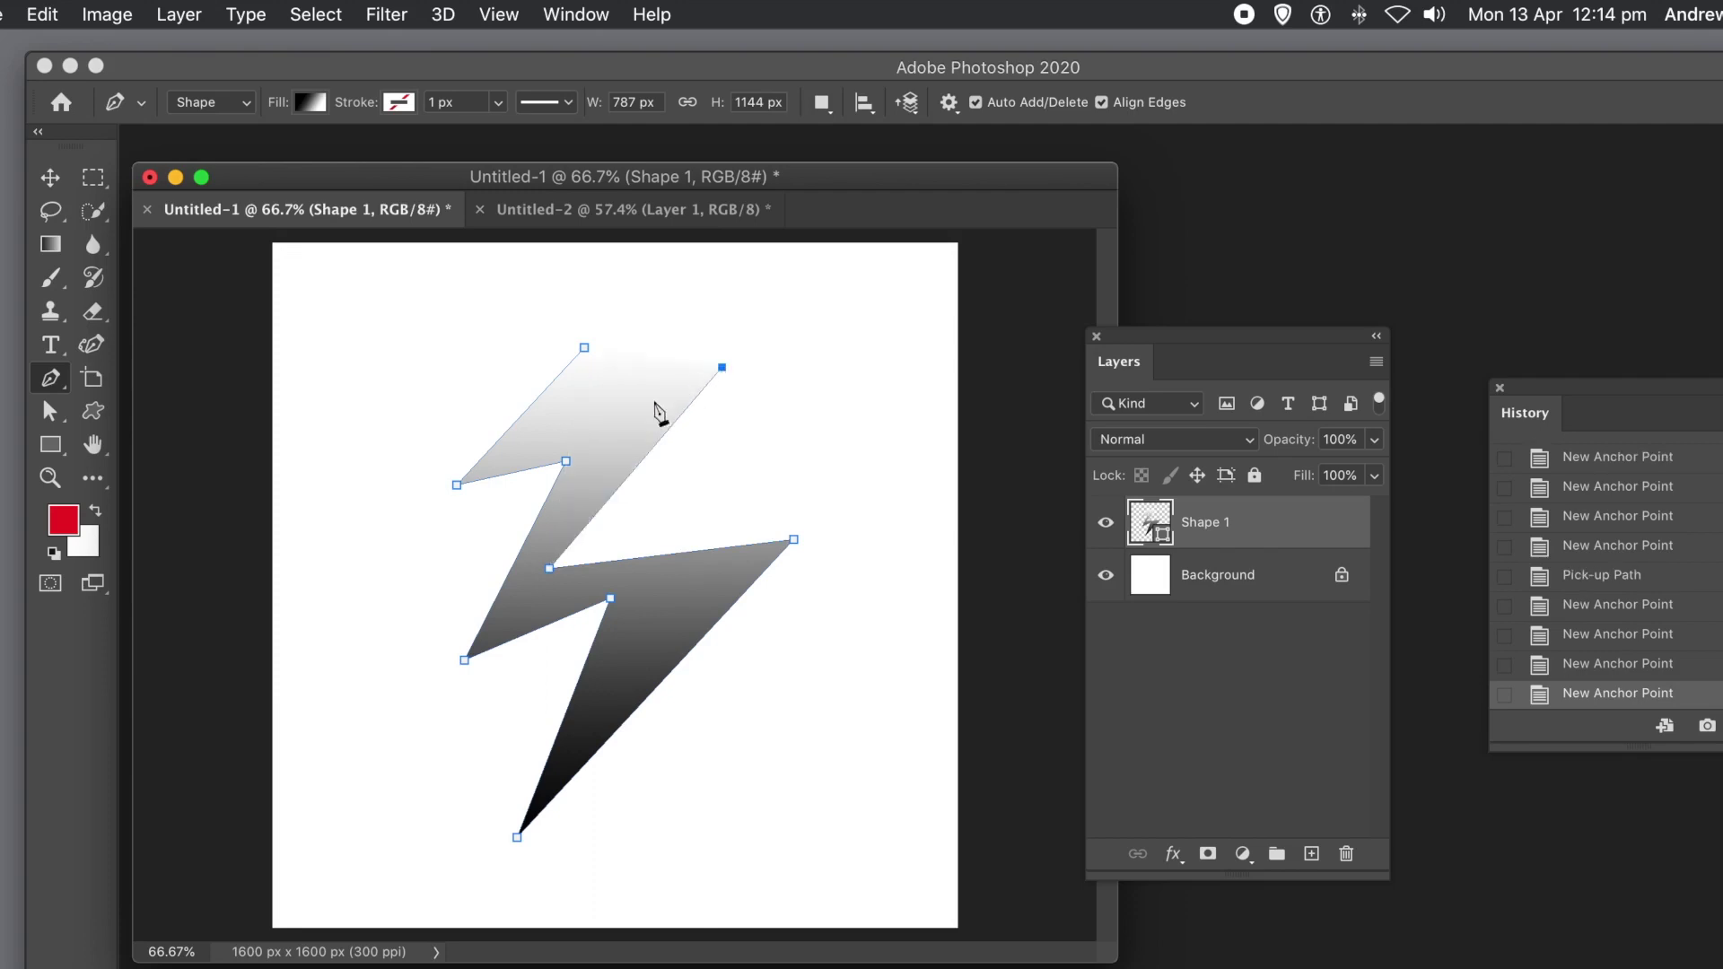
{"action": "left_click", "coordinate": [558, 424]}
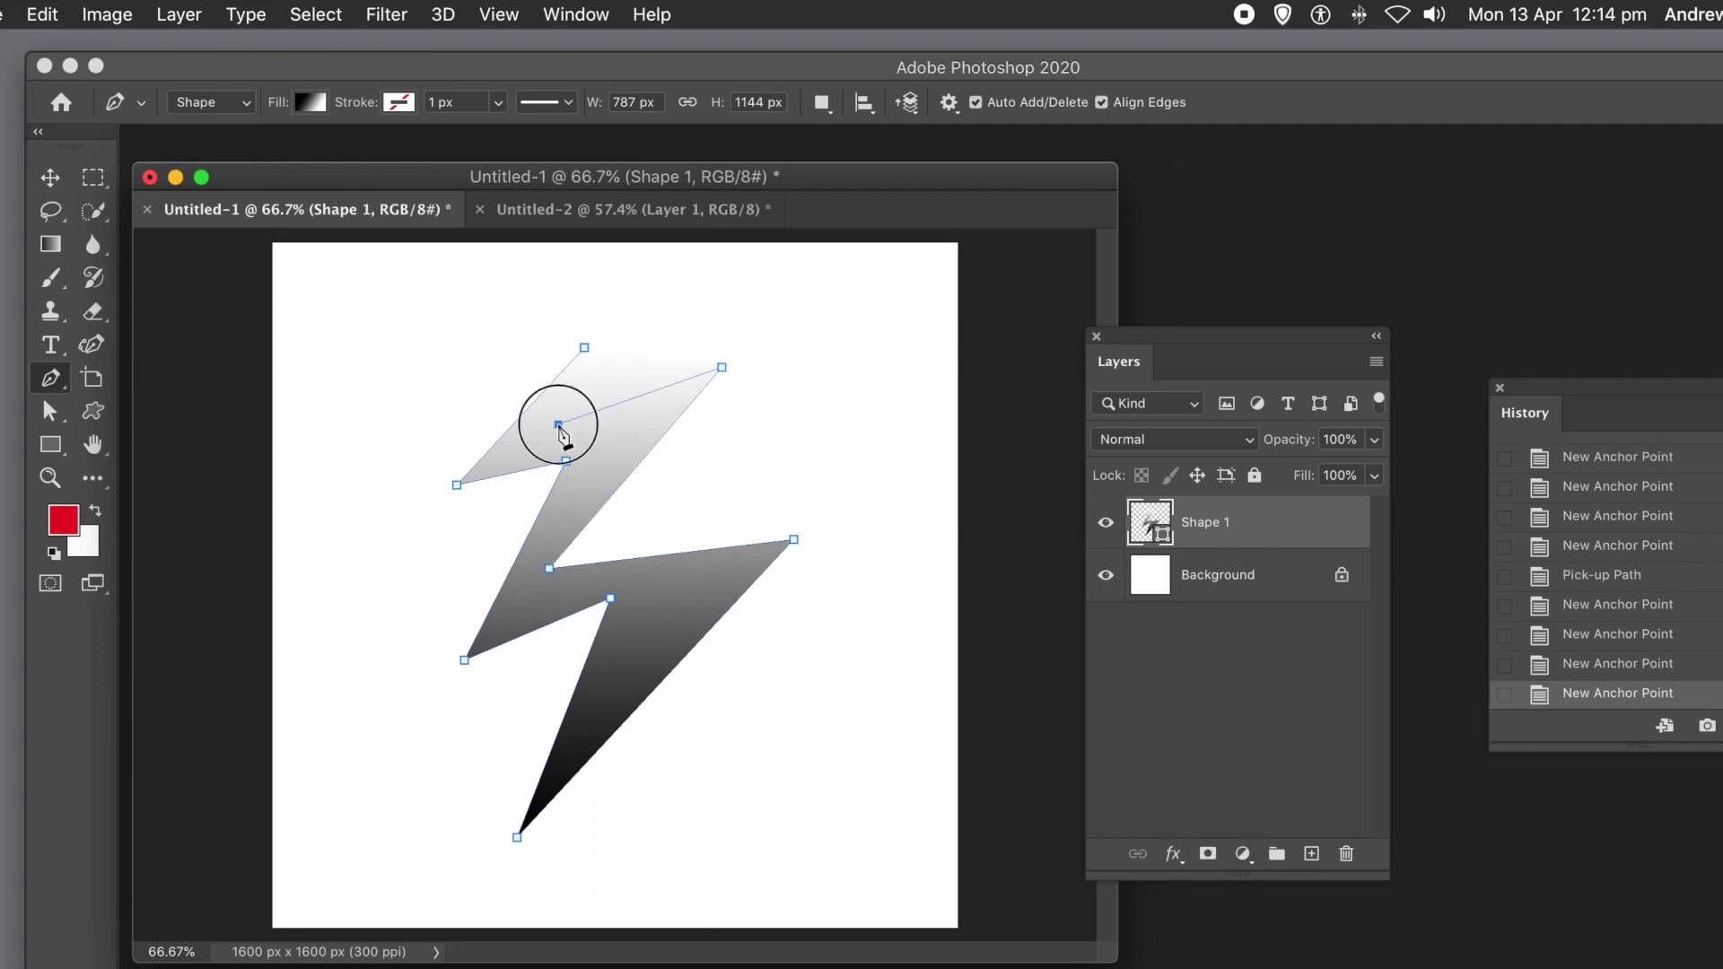
{"action": "left_click", "coordinate": [584, 348]}
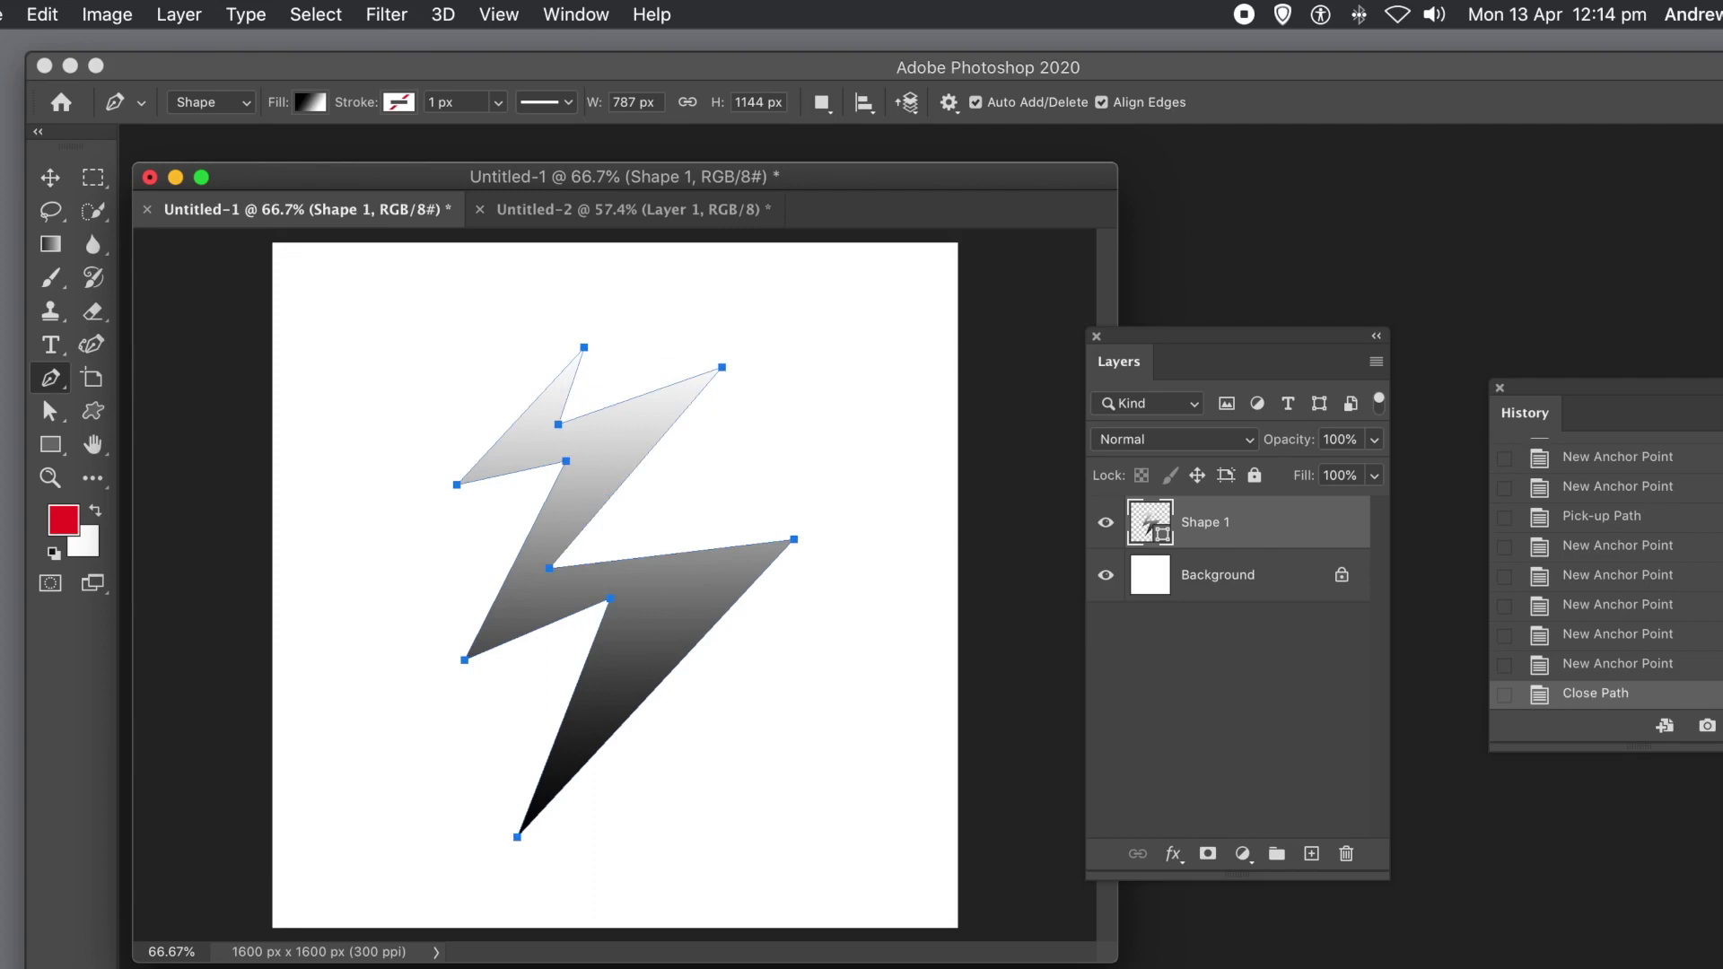
Convert the lightning-bolt shape layer to a smart object.
{"action": "left_click", "coordinate": [50, 177]}
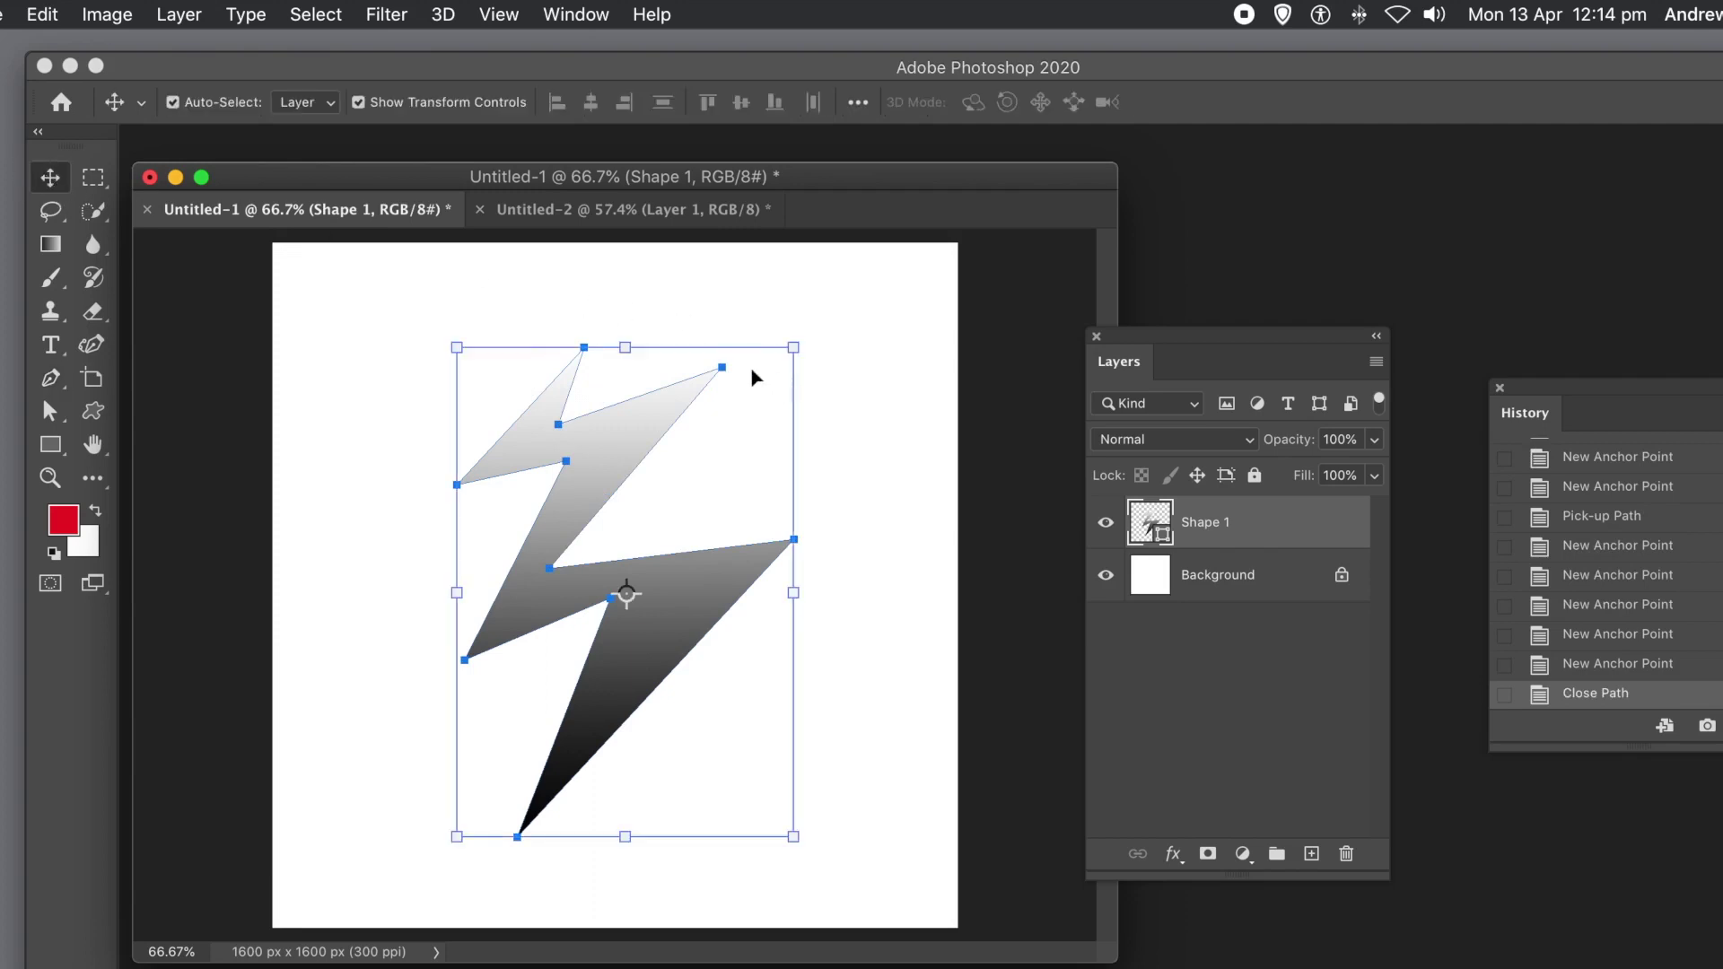
{"action": "left_click", "coordinate": [177, 15]}
{"action": "left_click", "coordinate": [176, 15]}
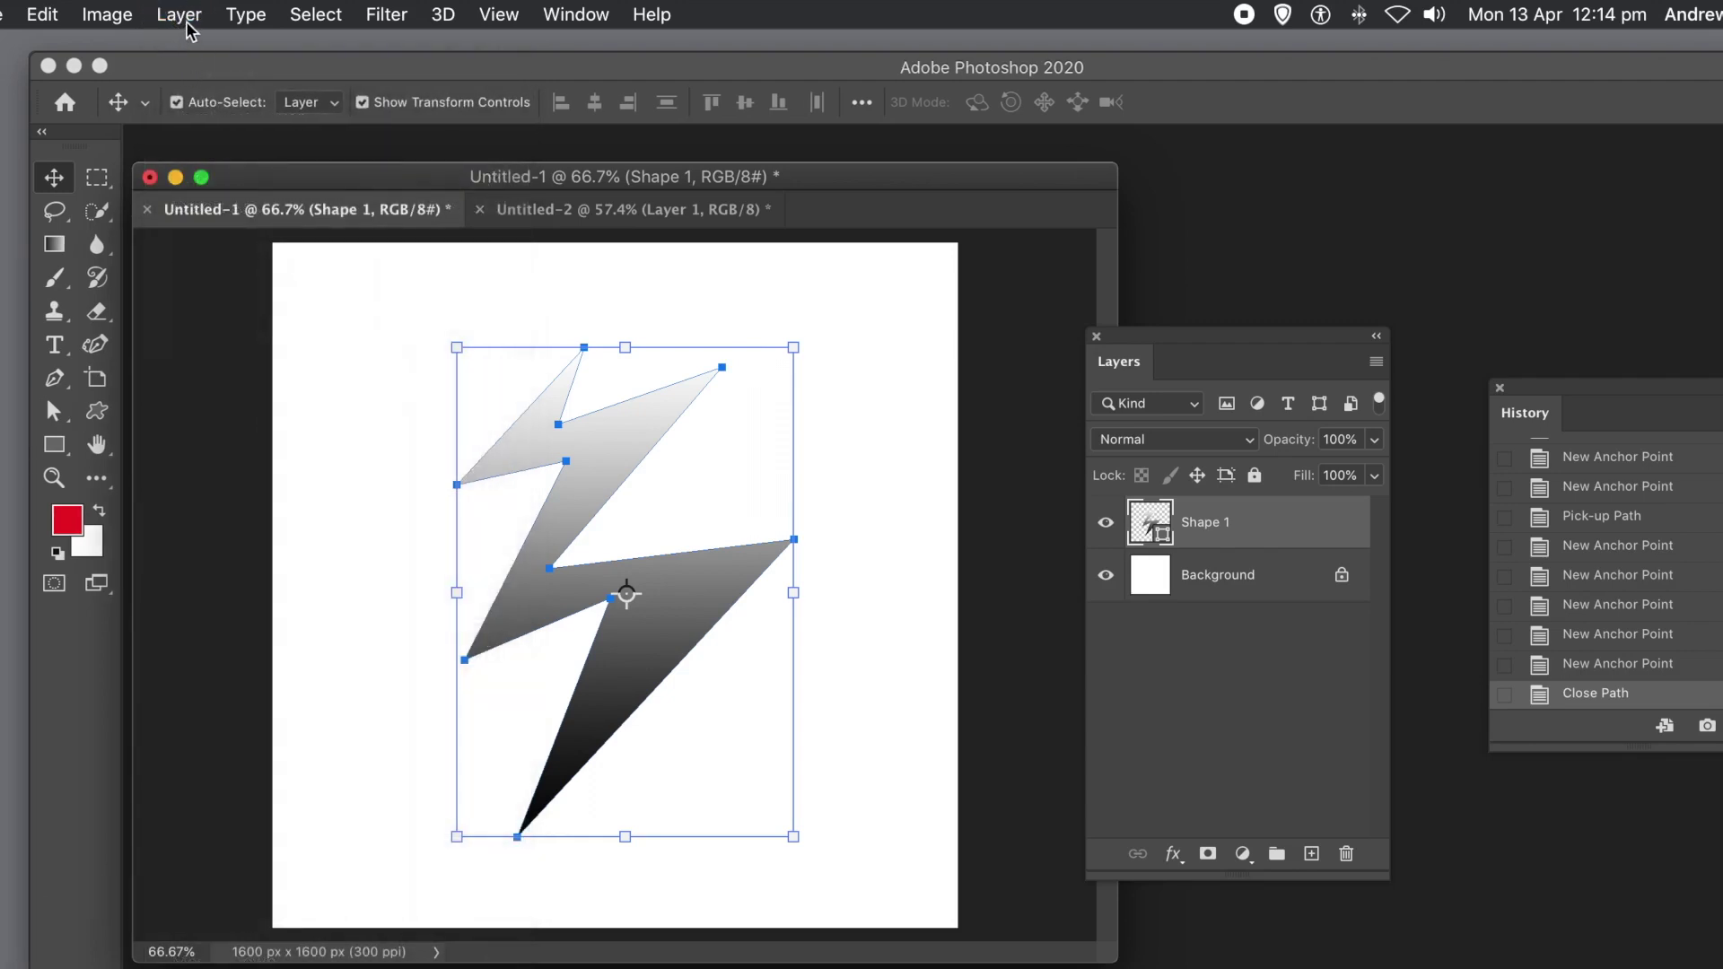
{"action": "left_click", "coordinate": [184, 20]}
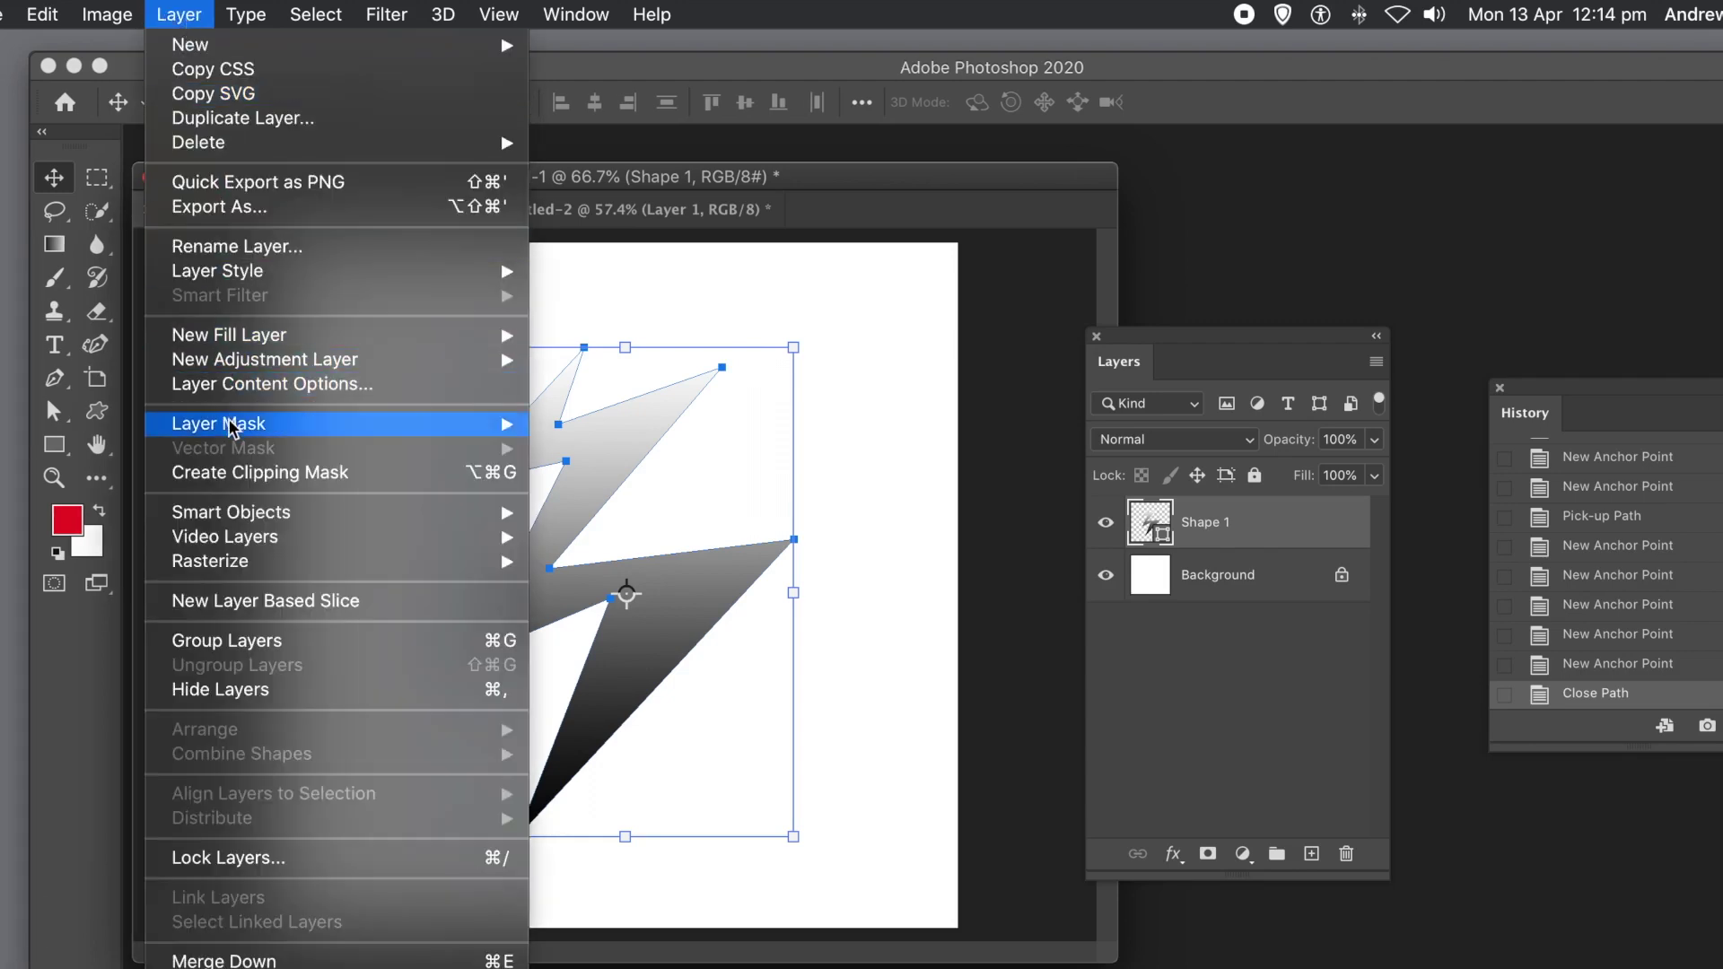
{"action": "mouse_move", "coordinate": [244, 519]}
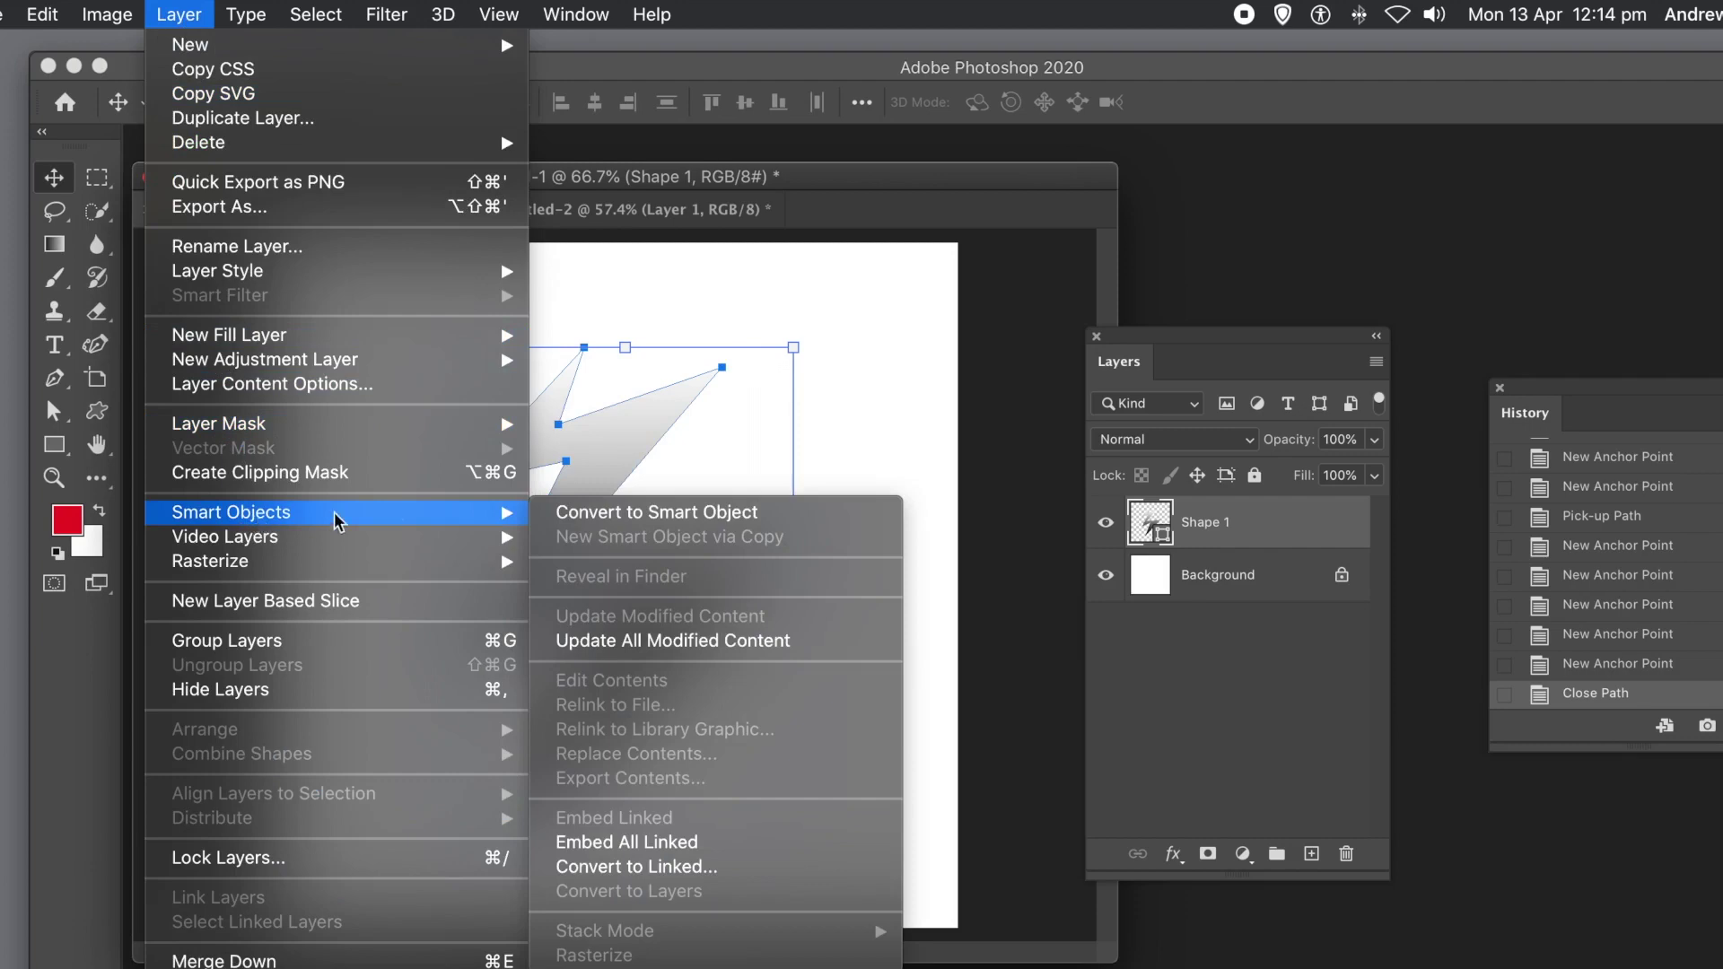
{"action": "left_click", "coordinate": [574, 513]}
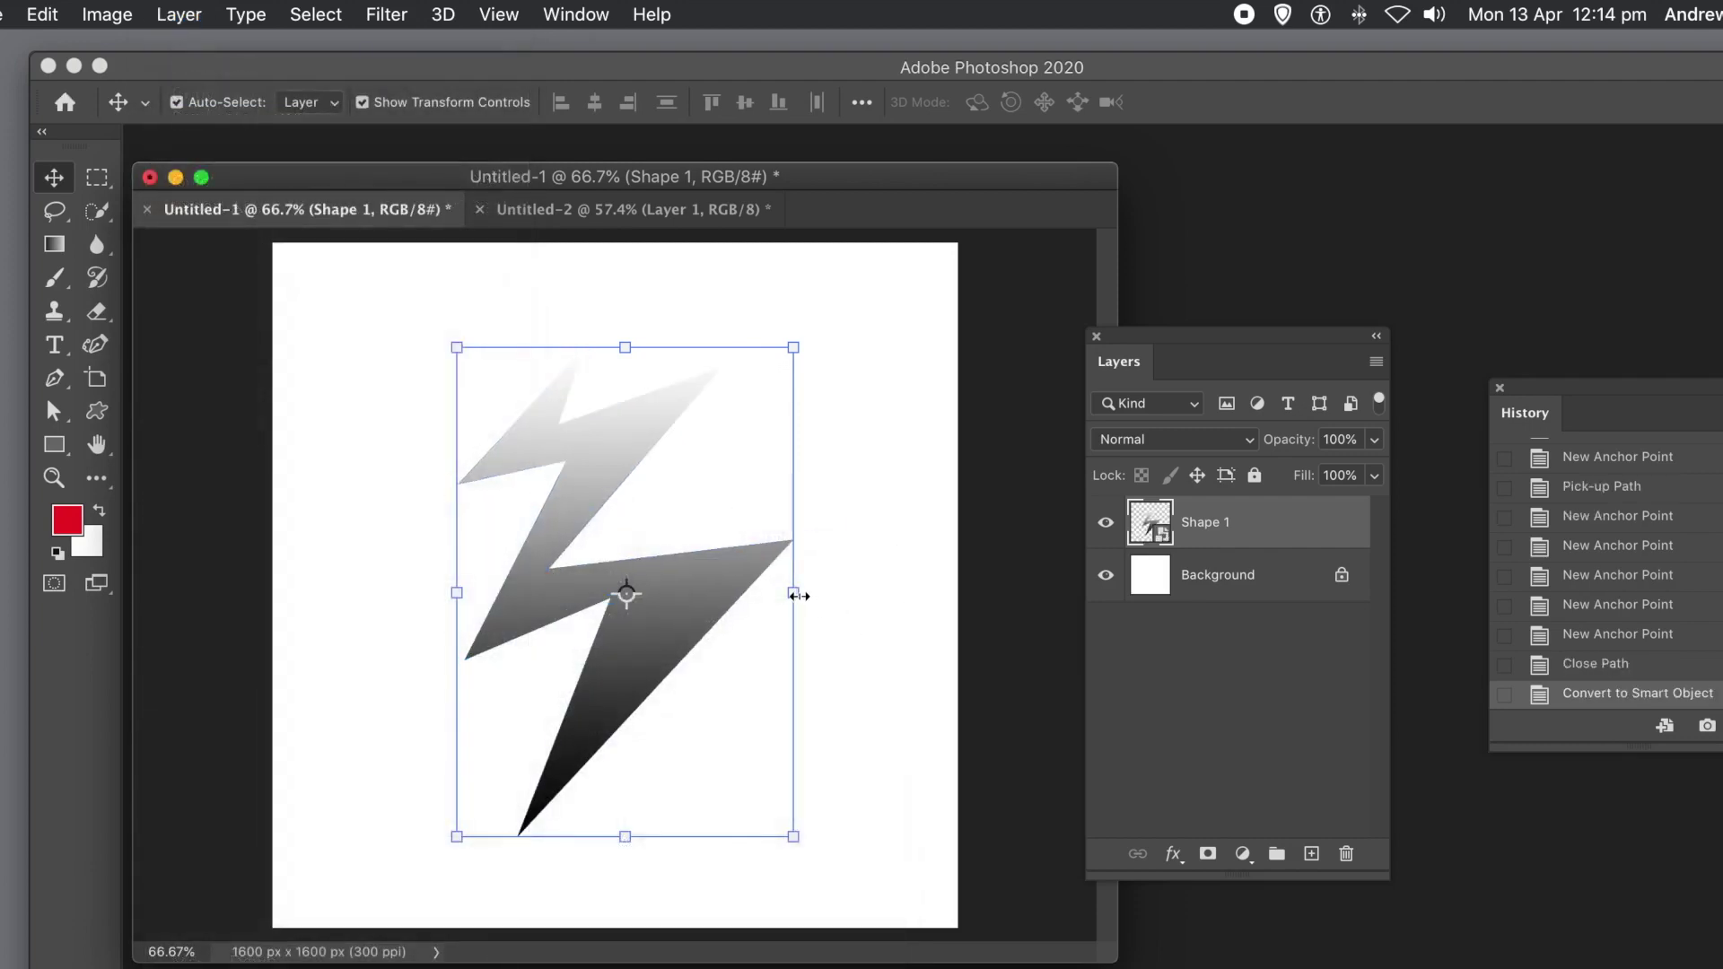
Narrow the lightning bolt to about 88% width, rotate it clockwise about 11 degrees, and apply the transform.
{"action": "left_click_drag", "start_coordinate": [791, 596], "coordinate": [751, 593]}
{"action": "left_click_drag", "start_coordinate": [780, 329], "coordinate": [804, 390]}
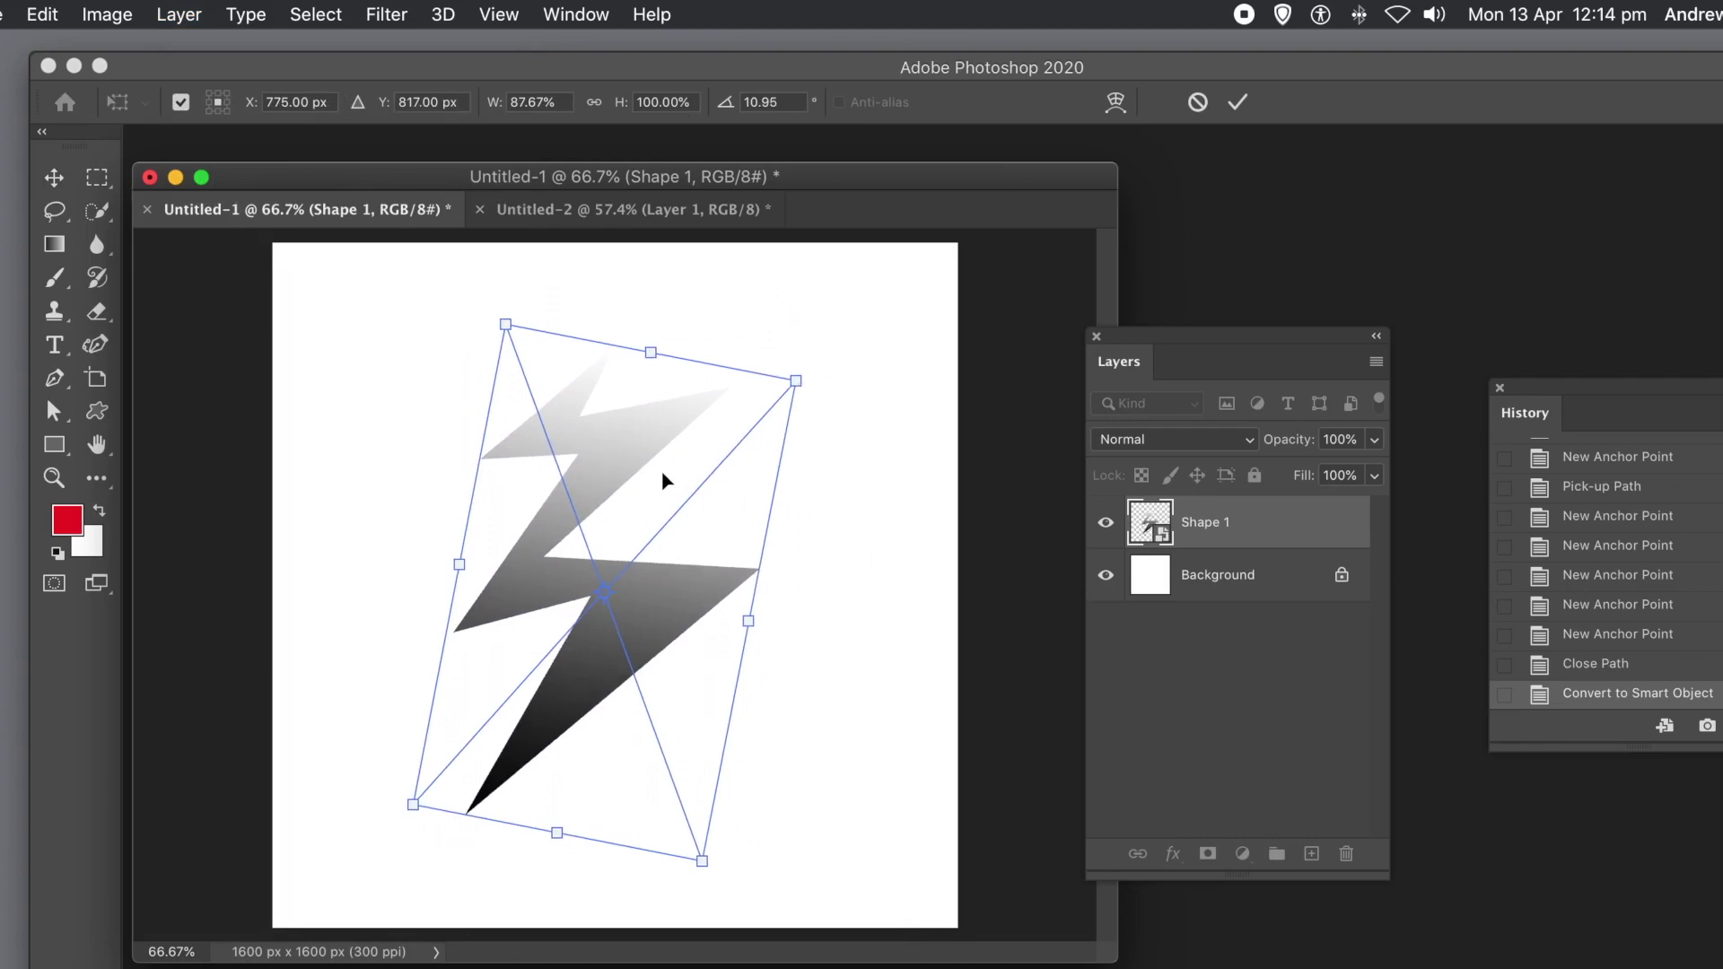
{"action": "double_click", "coordinate": [610, 456]}
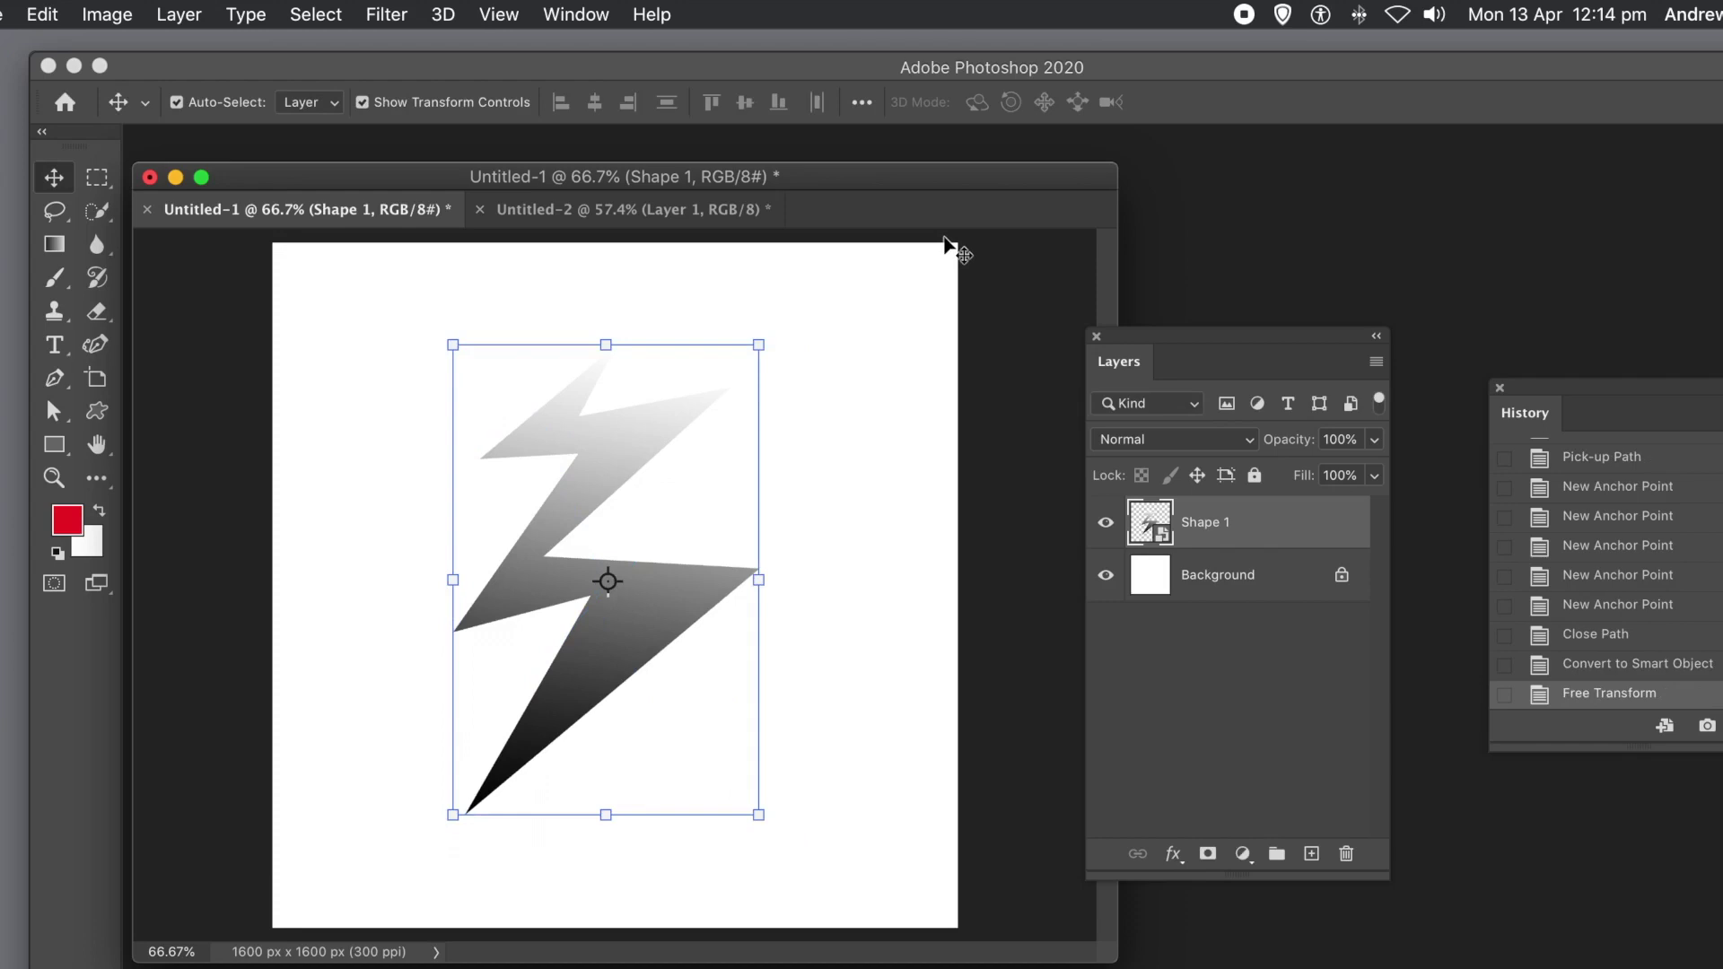
Add a Bevel & Emboss effect to the lightning-bolt layer and set its depth to 292%.
{"action": "left_click", "coordinate": [184, 15]}
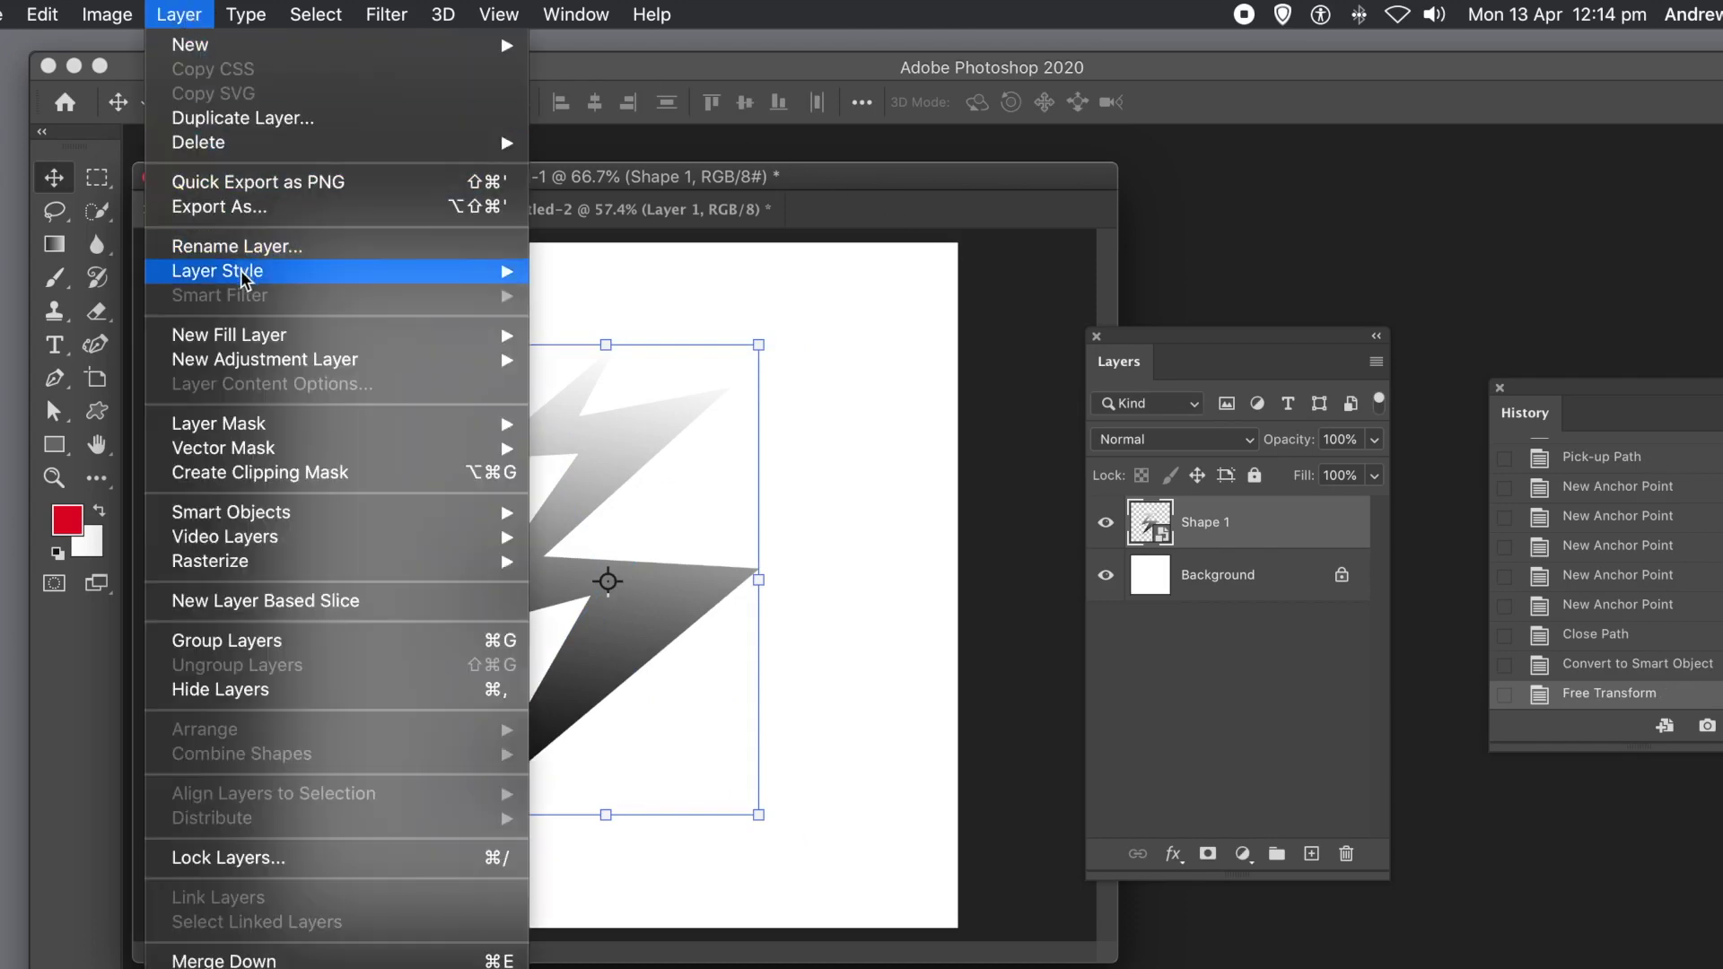
{"action": "mouse_move", "coordinate": [252, 272]}
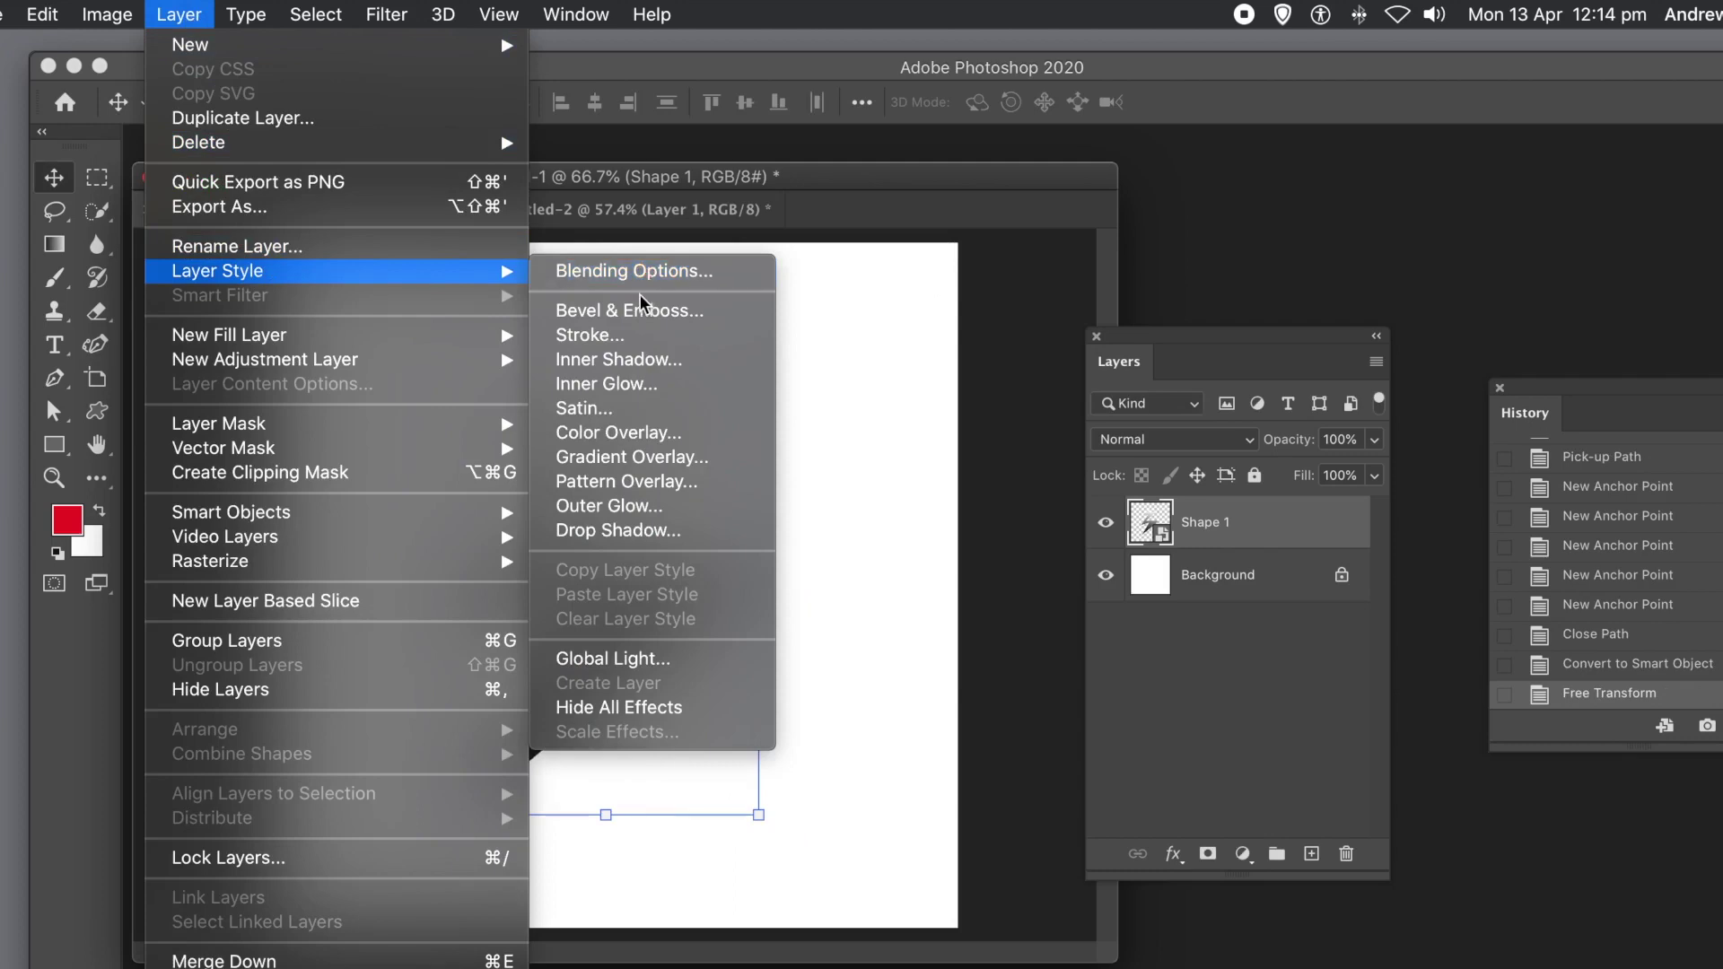
{"action": "left_click", "coordinate": [643, 319]}
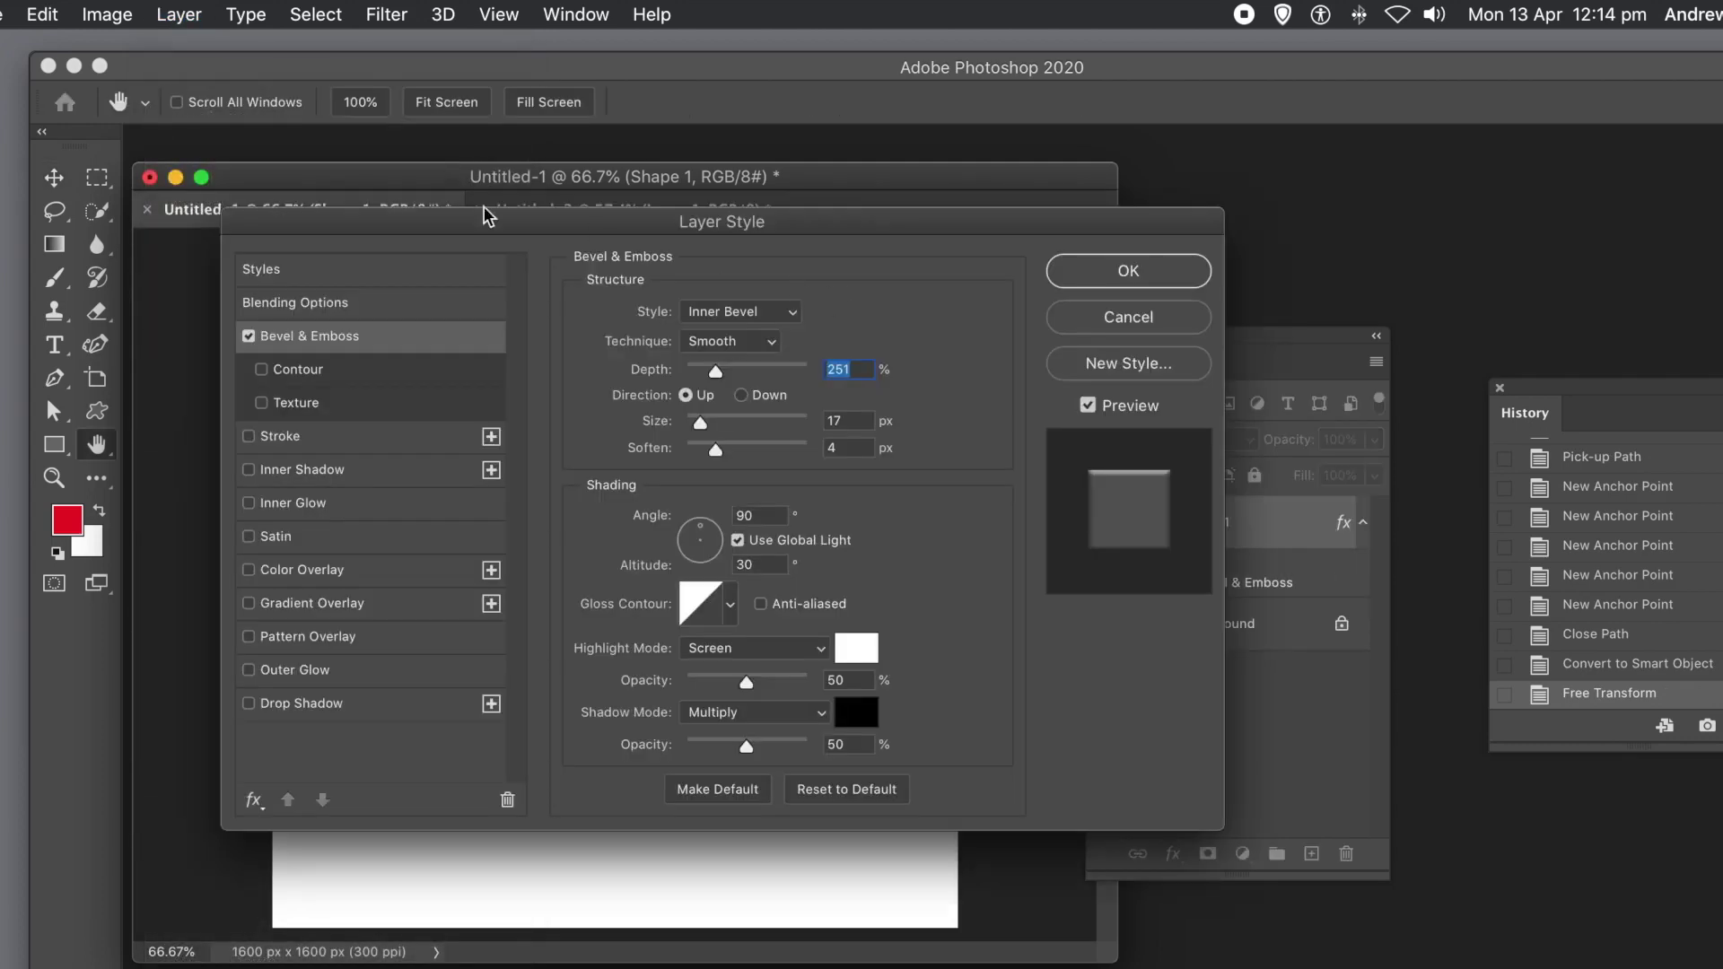
{"action": "left_click_drag", "start_coordinate": [463, 219], "coordinate": [922, 195]}
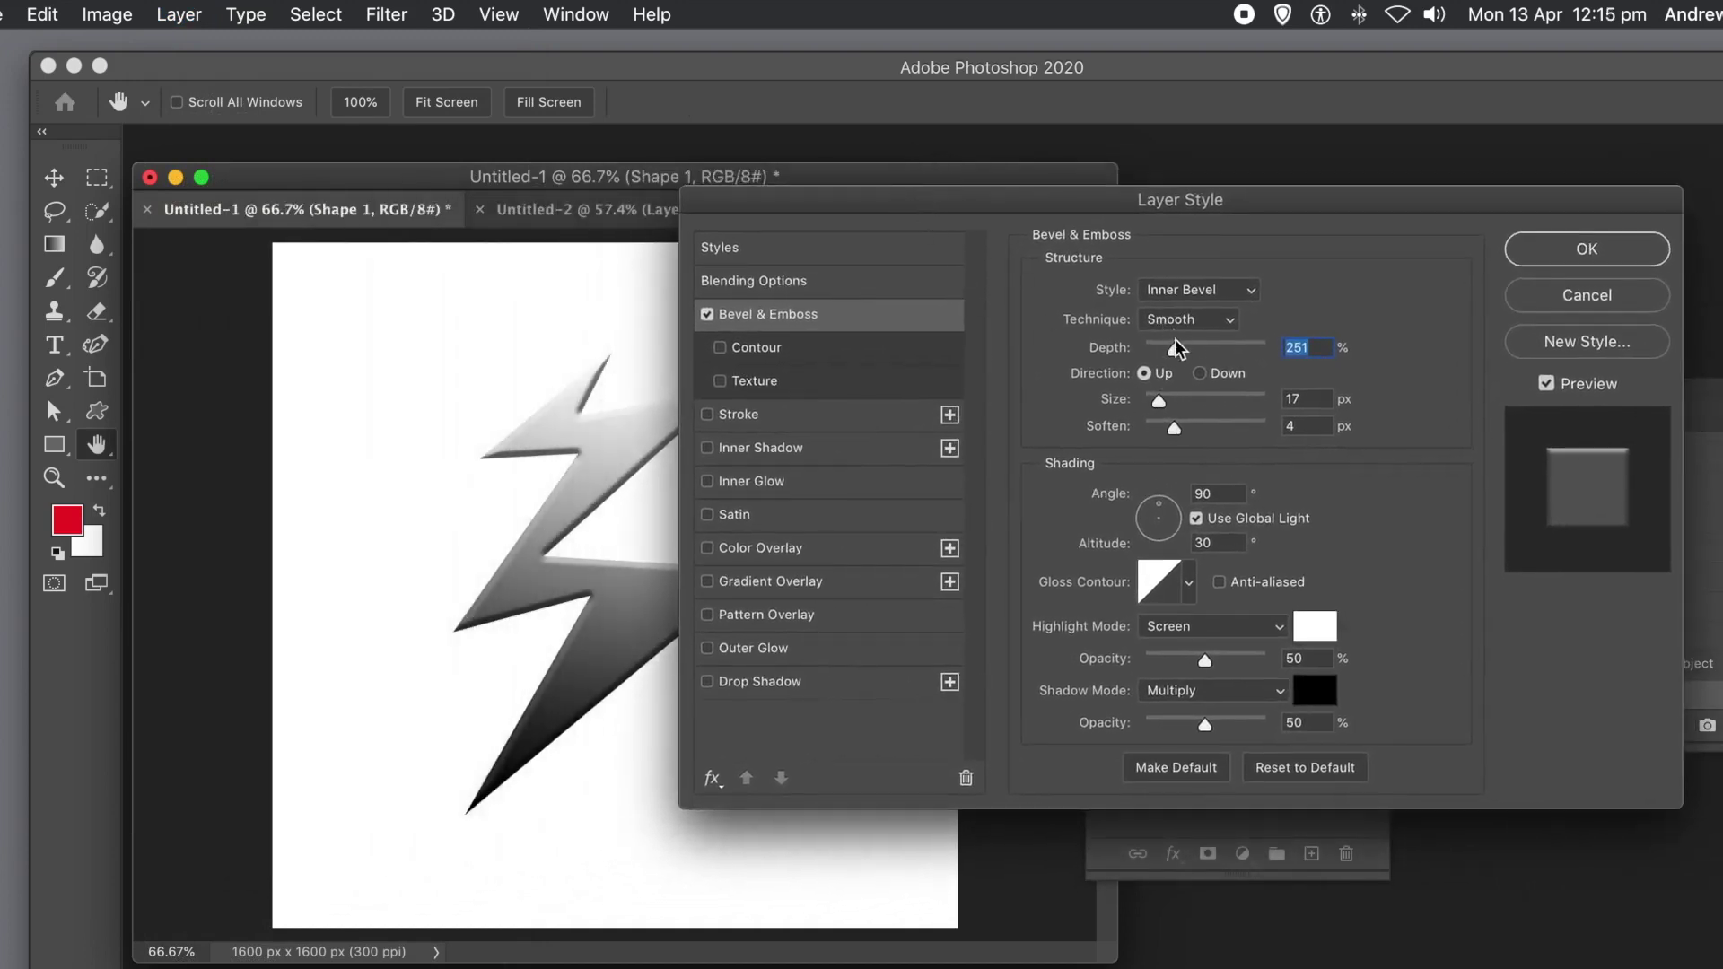
{"action": "left_click_drag", "start_coordinate": [1172, 350], "coordinate": [1180, 349]}
Add a drop shadow to the lightning bolt with a 74° angle and 11 px distance, and apply the layer style.
{"action": "left_click", "coordinate": [707, 683]}
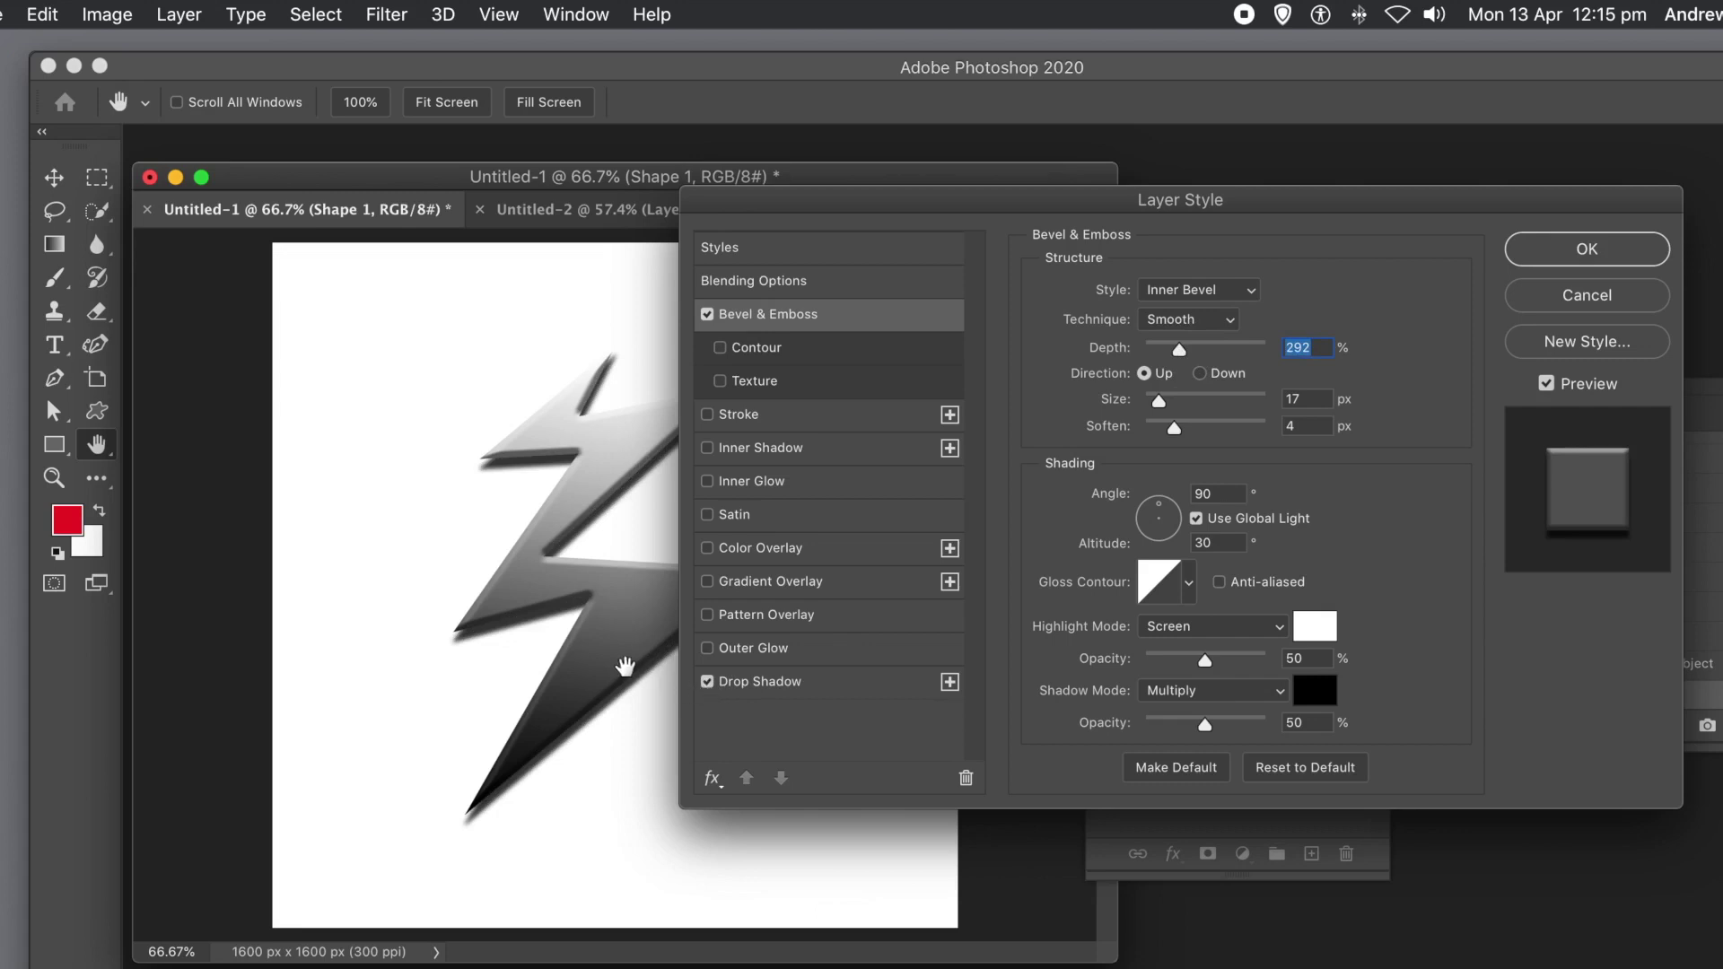
{"action": "left_click", "coordinate": [772, 682]}
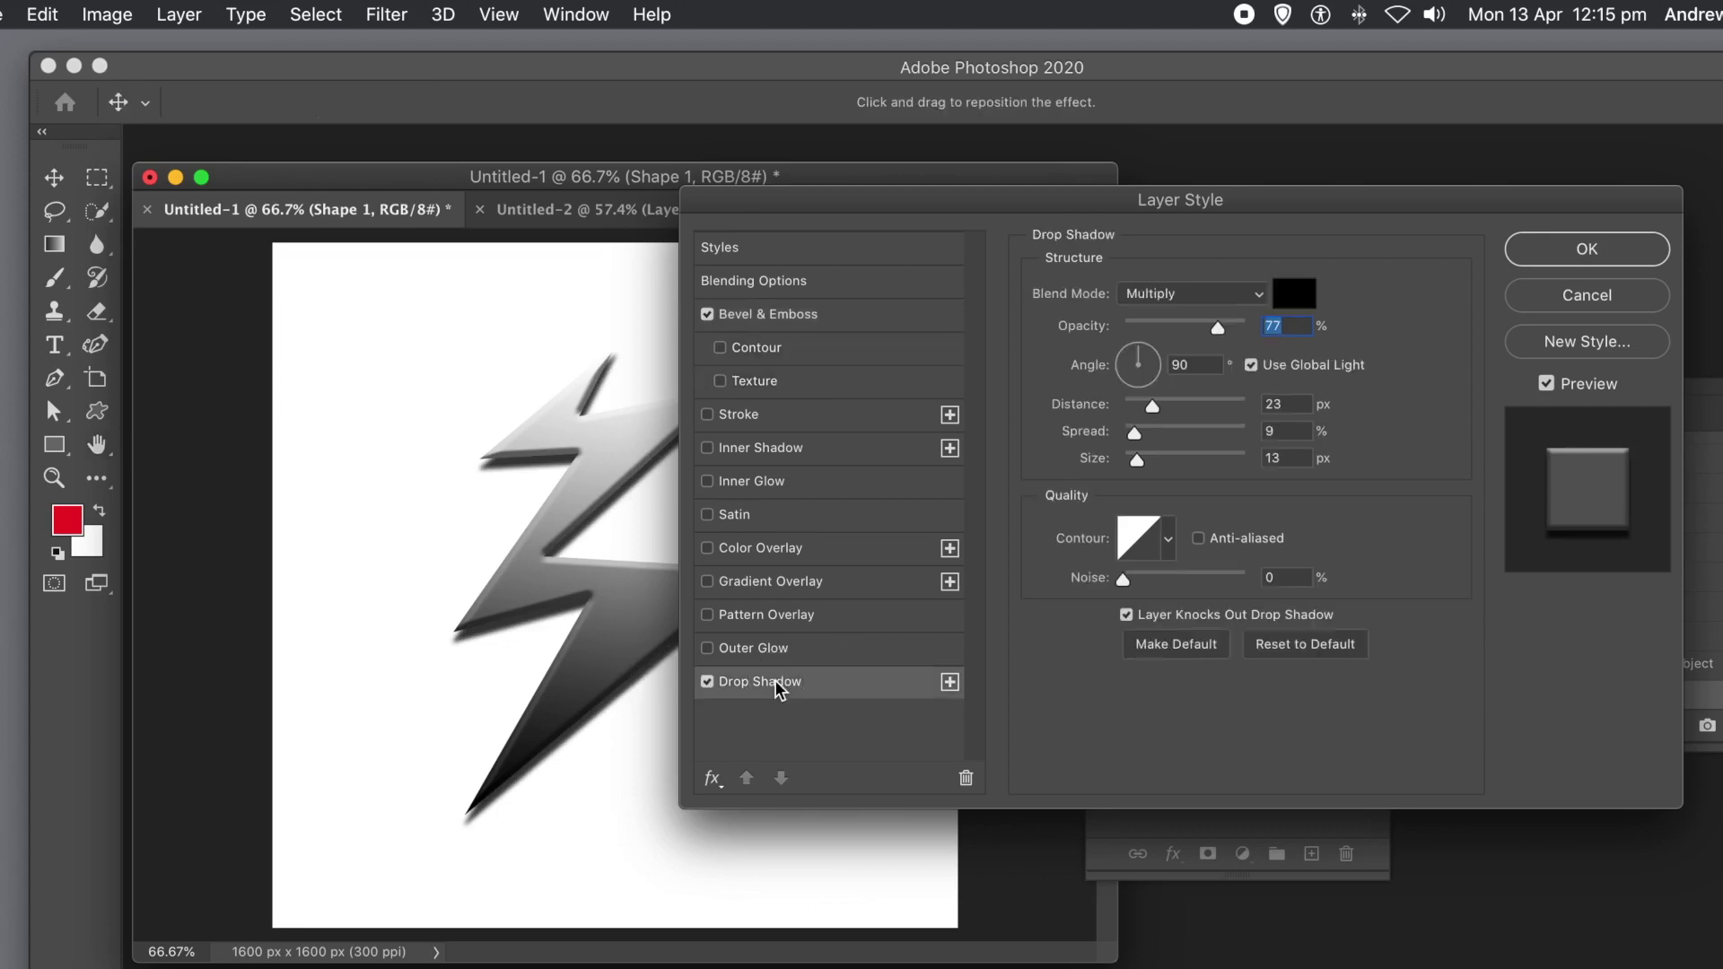
{"action": "left_click_drag", "start_coordinate": [649, 669], "coordinate": [648, 663]}
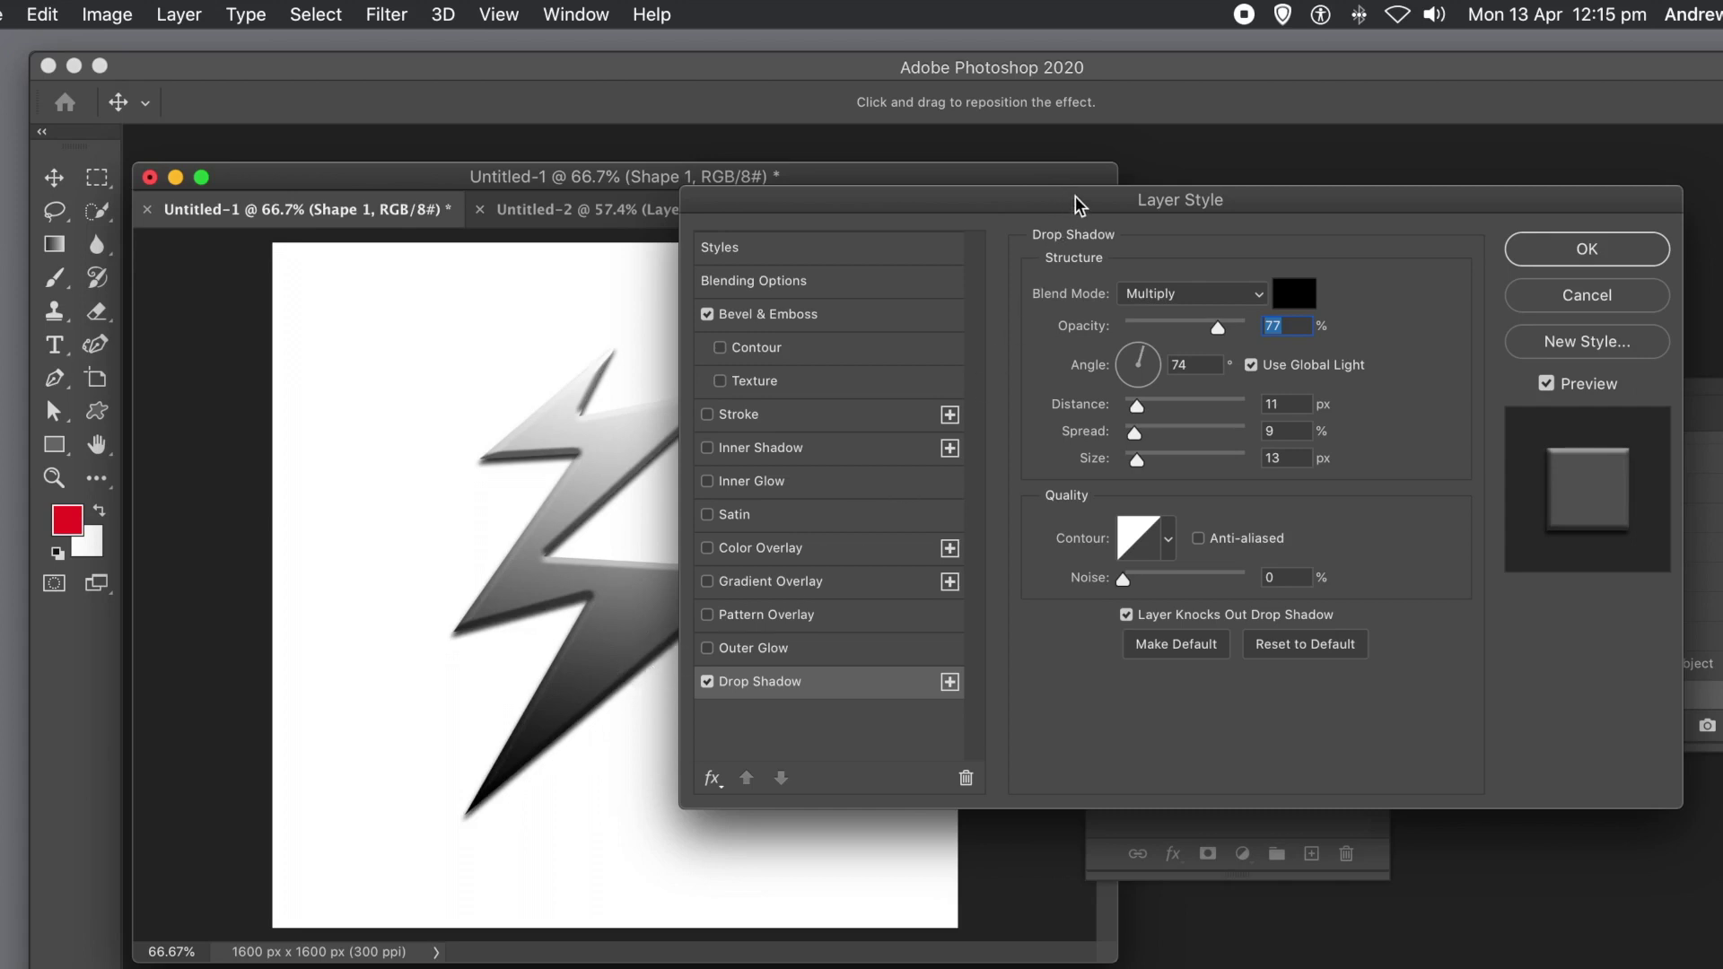
{"action": "left_click_drag", "start_coordinate": [1084, 202], "coordinate": [736, 226]}
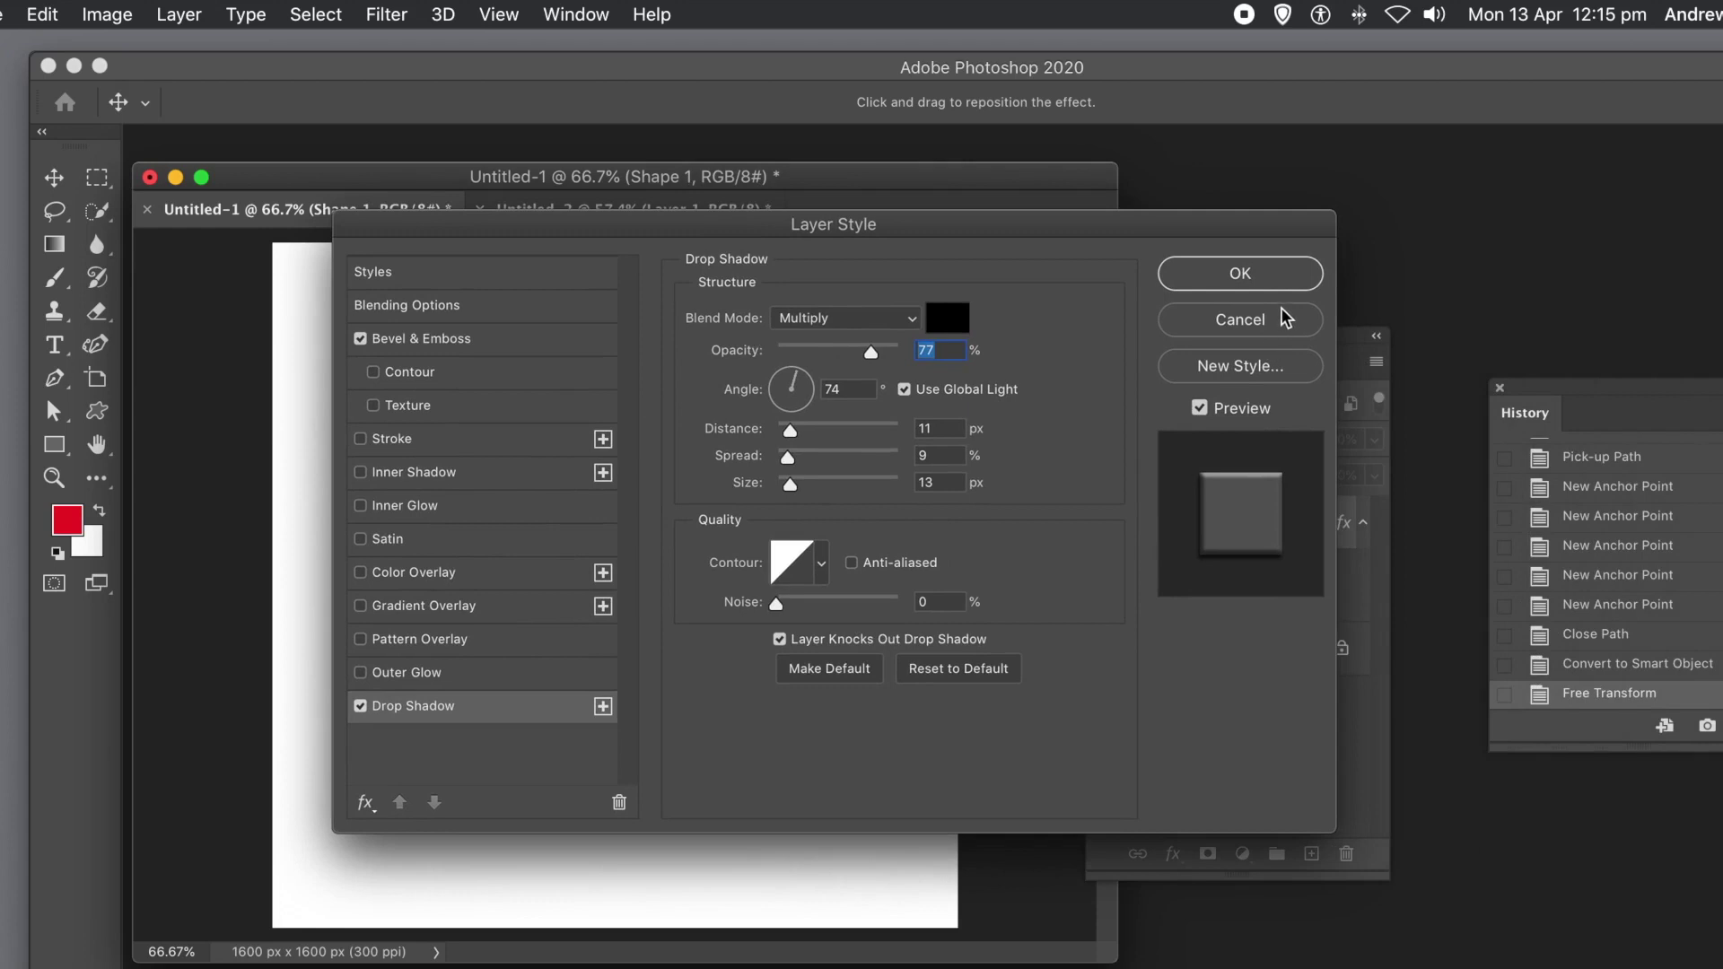
{"action": "left_click", "coordinate": [1248, 281]}
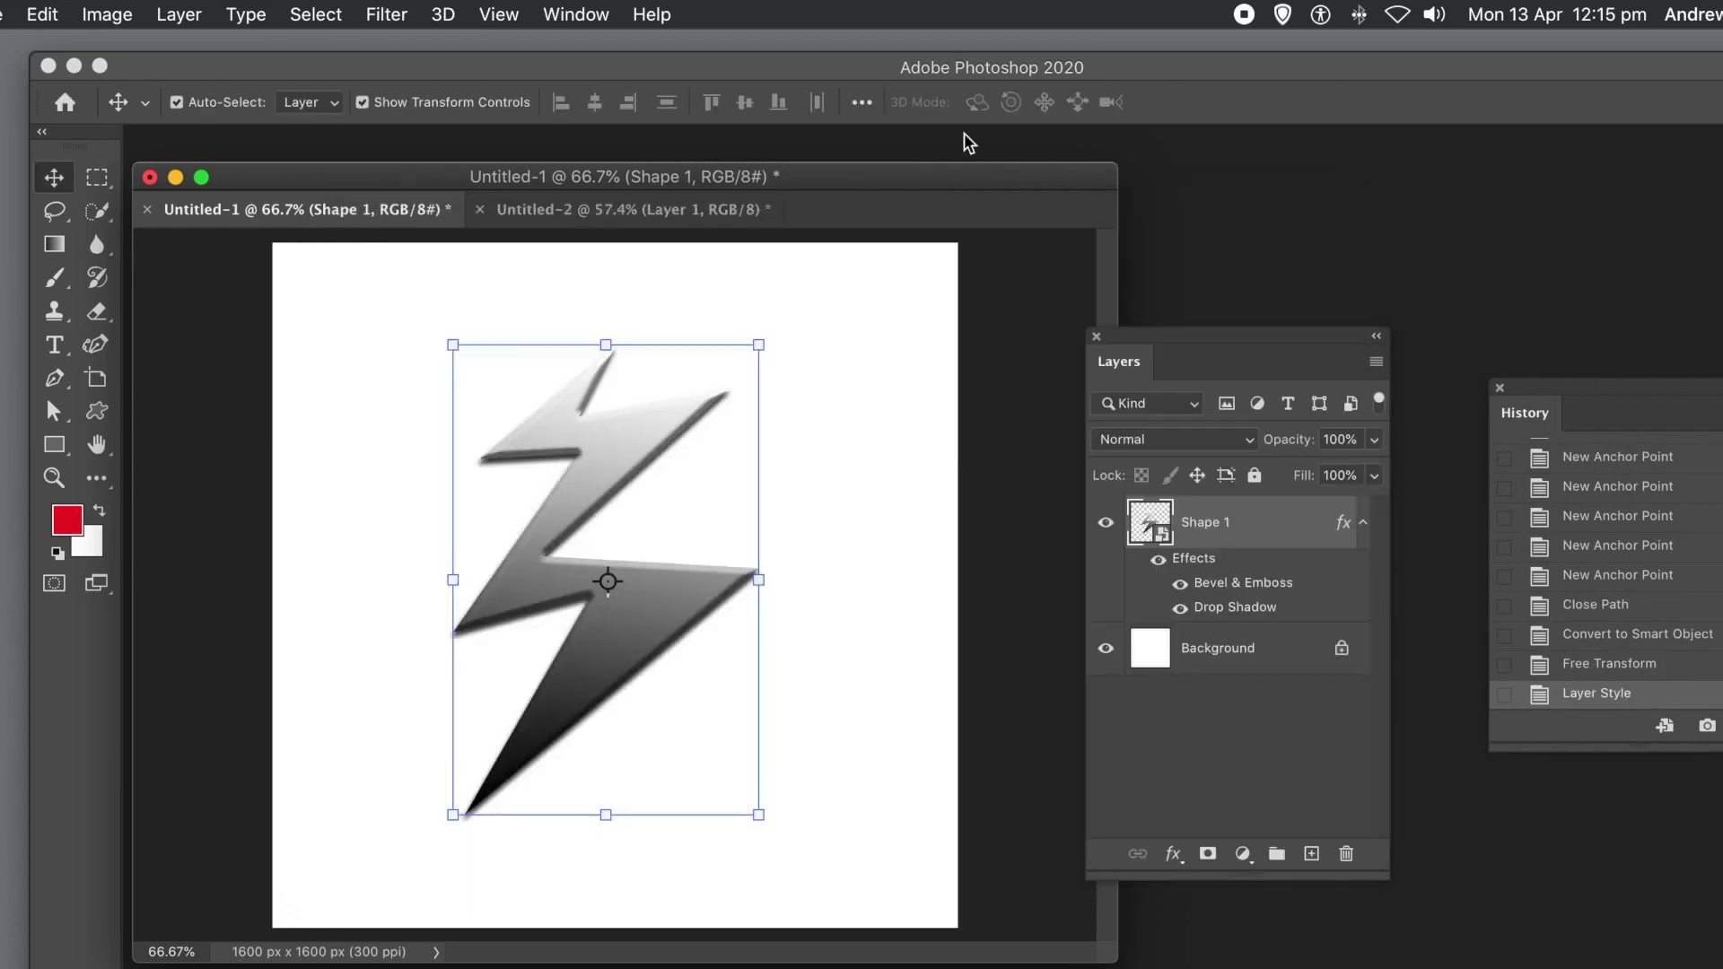
Try the mottled brown-and-green stone preset from the Natural styles group on the lightning bolt.
{"action": "left_click", "coordinate": [567, 18]}
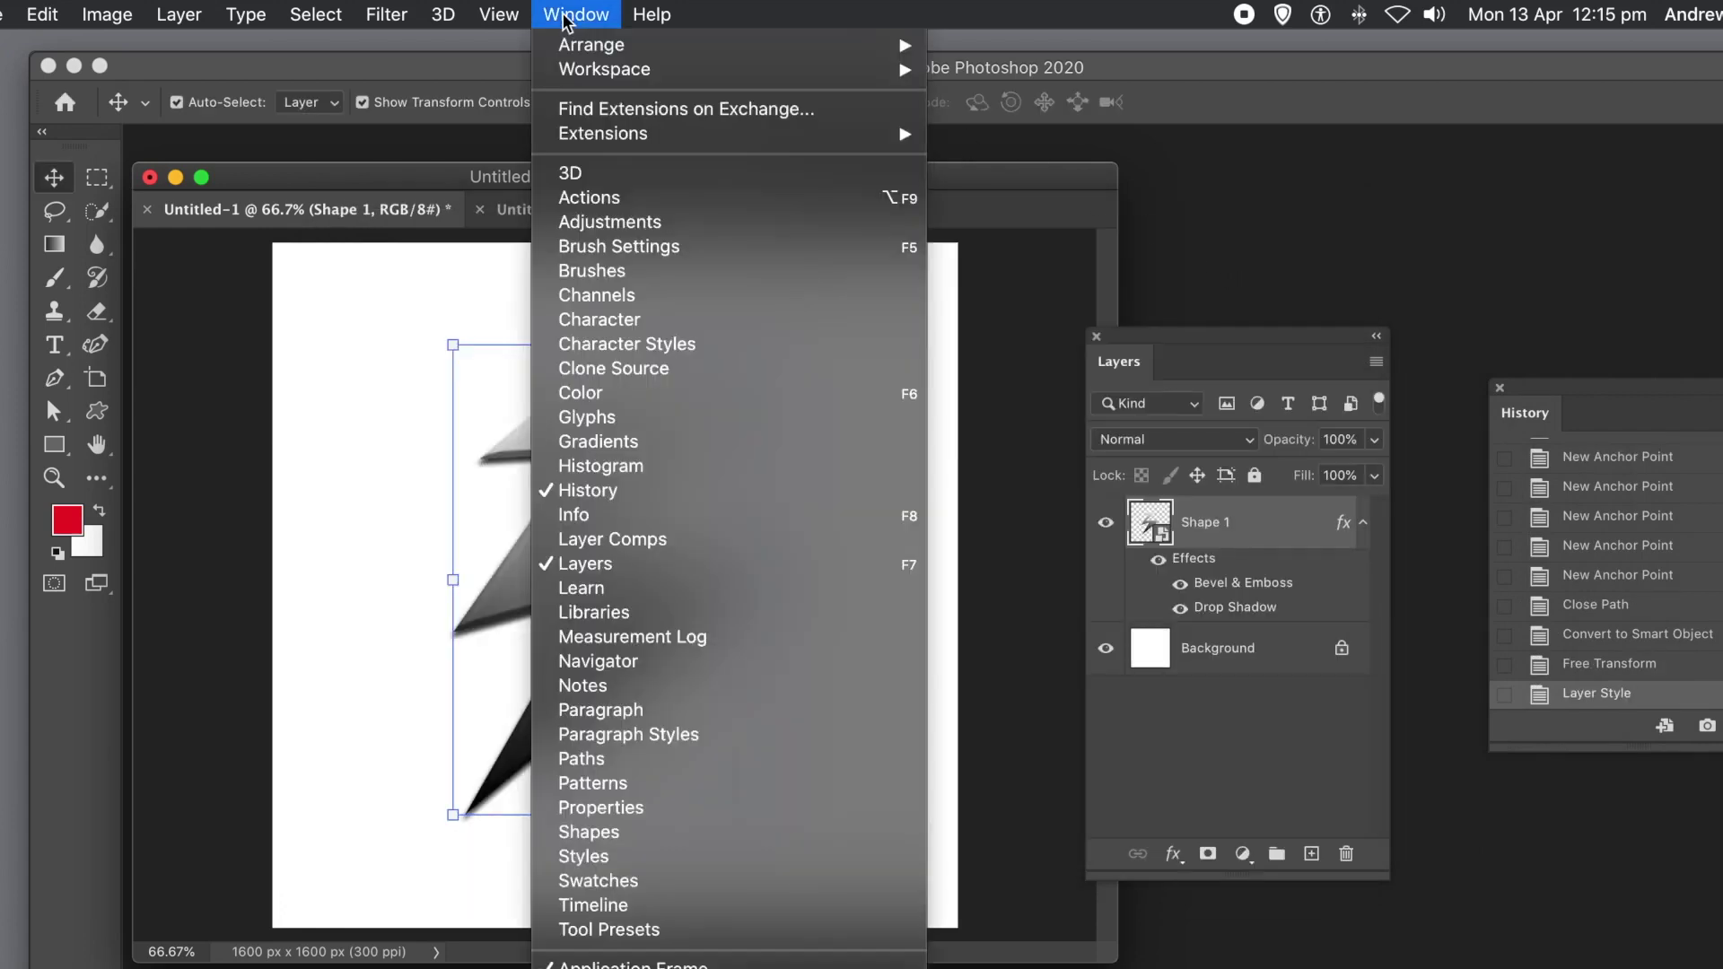
{"action": "left_click", "coordinate": [610, 858]}
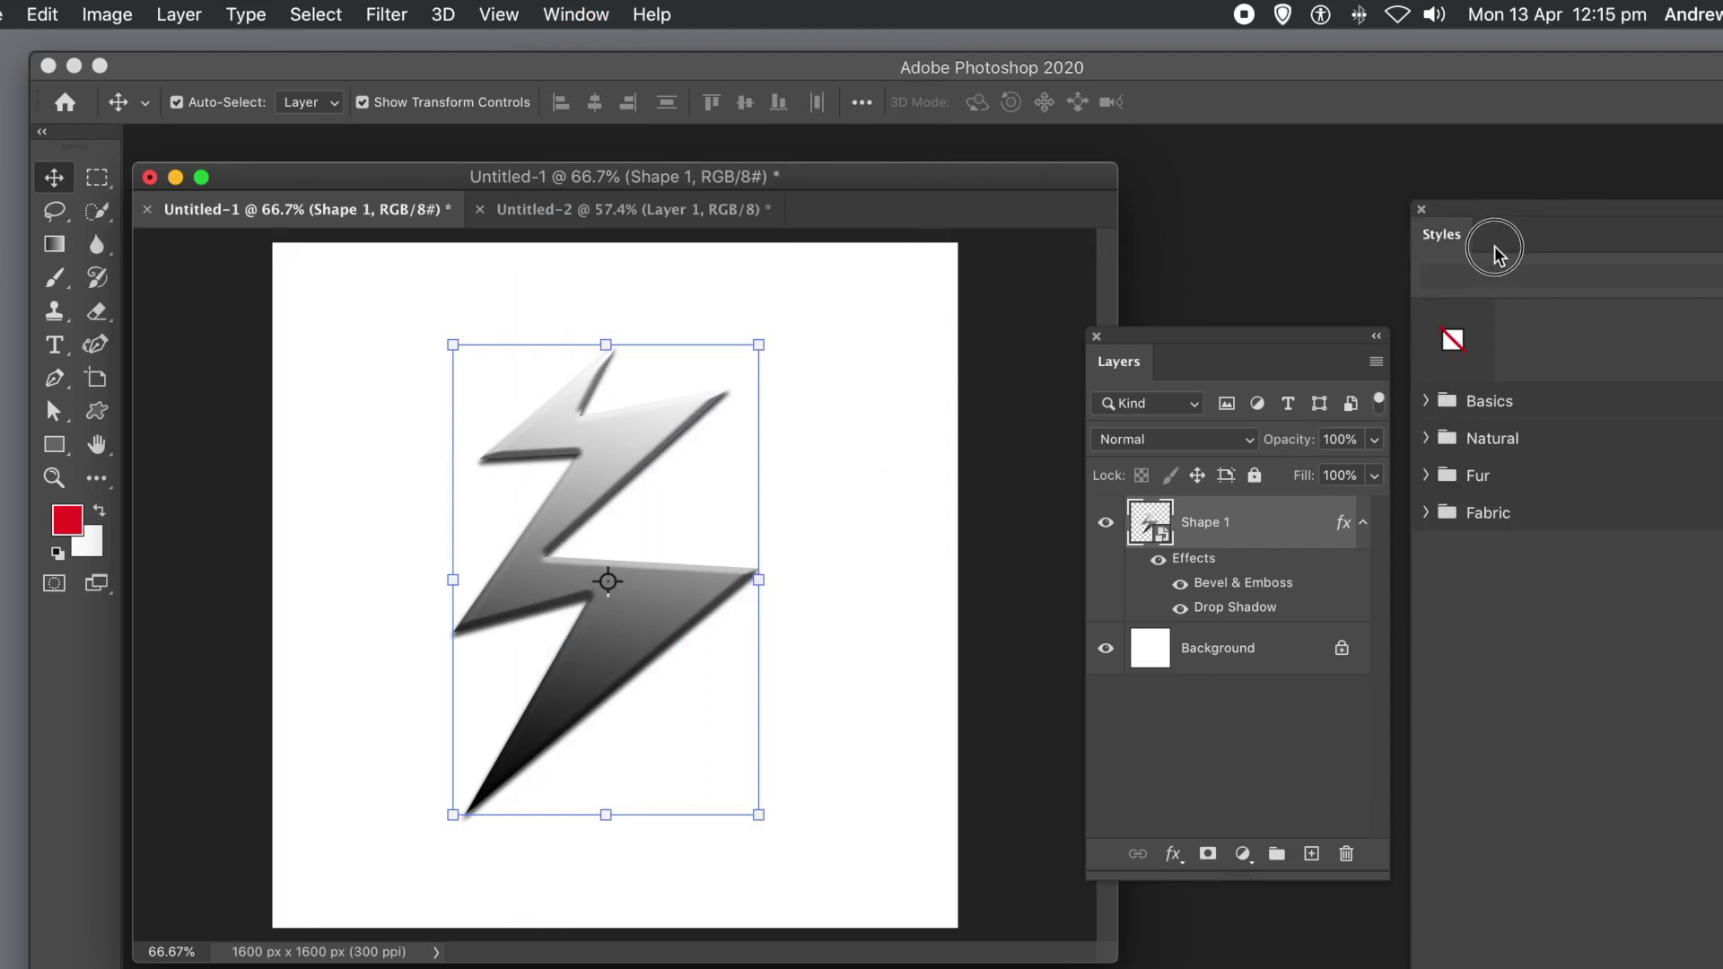
{"action": "left_click_drag", "start_coordinate": [1435, 220], "coordinate": [673, 228]}
{"action": "left_click", "coordinate": [661, 414]}
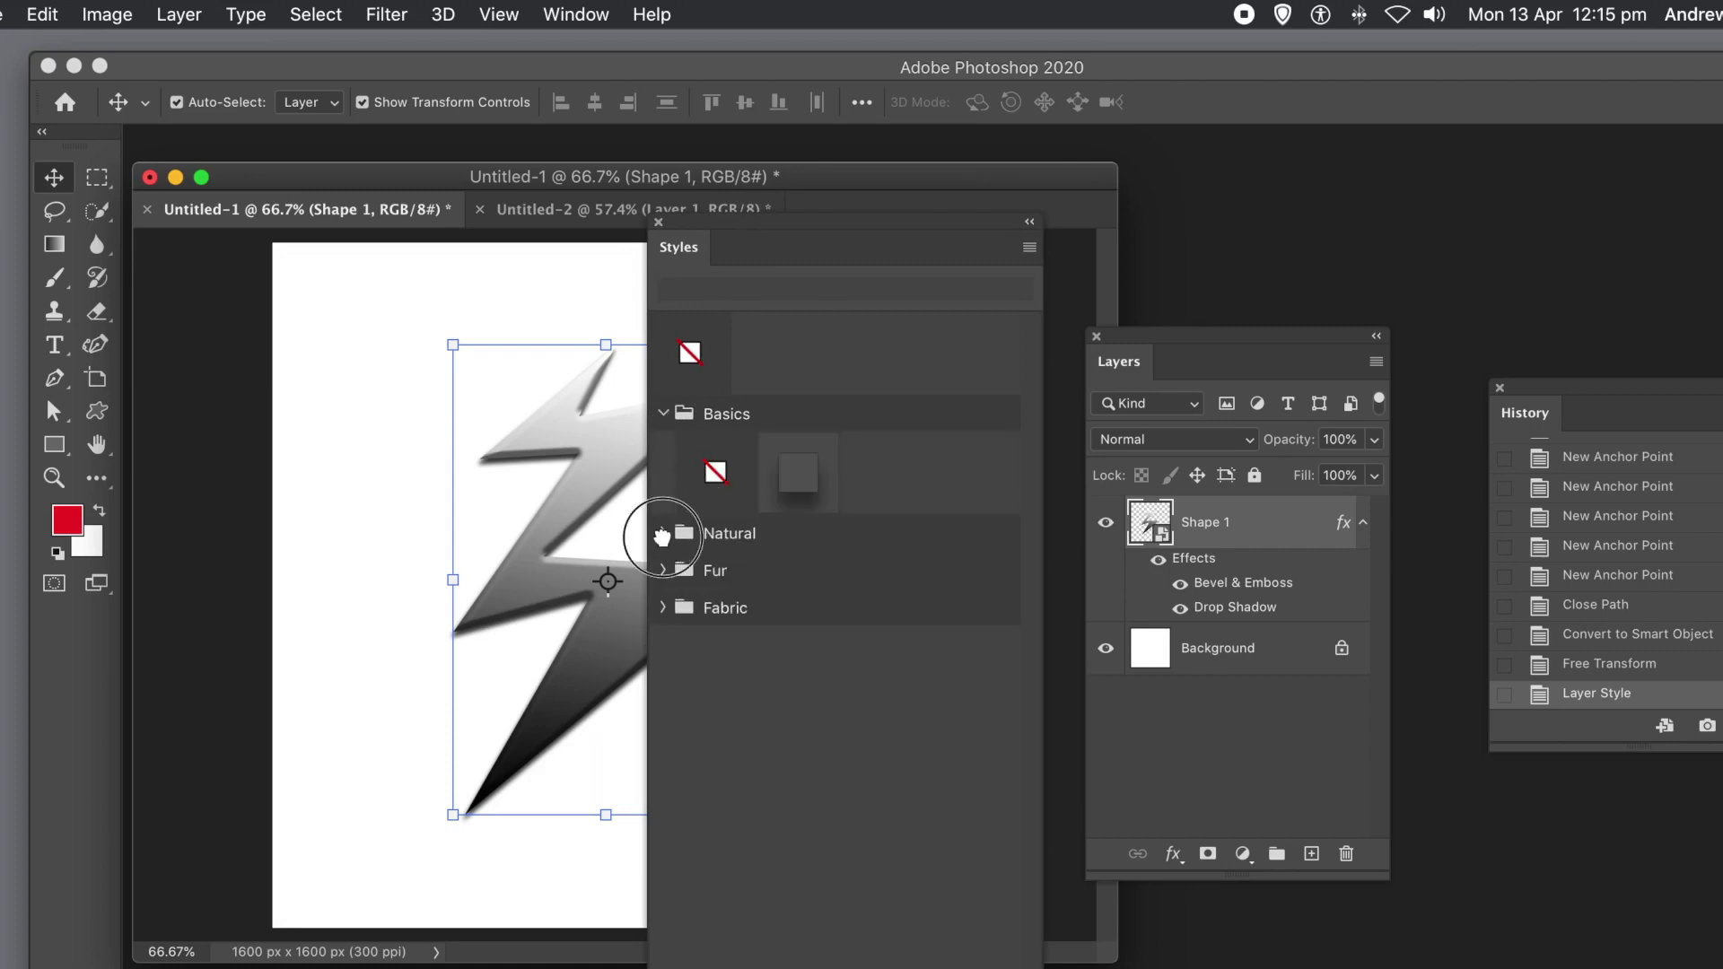
{"action": "left_click", "coordinate": [669, 536]}
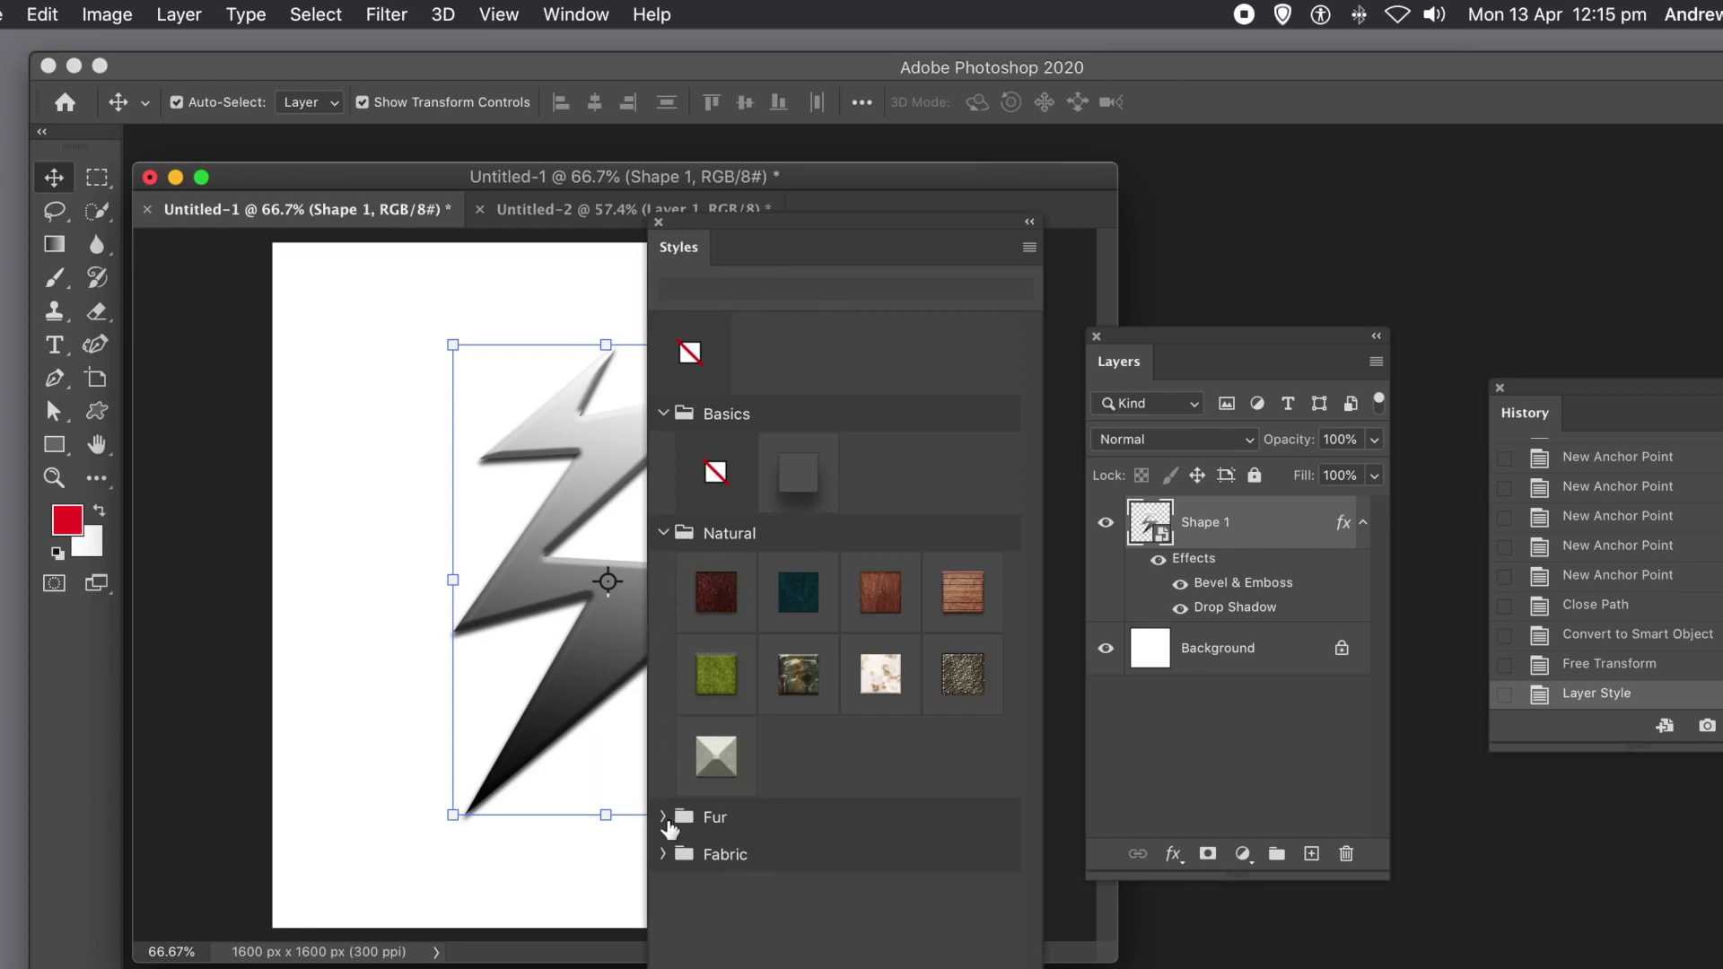
{"action": "left_click", "coordinate": [799, 689]}
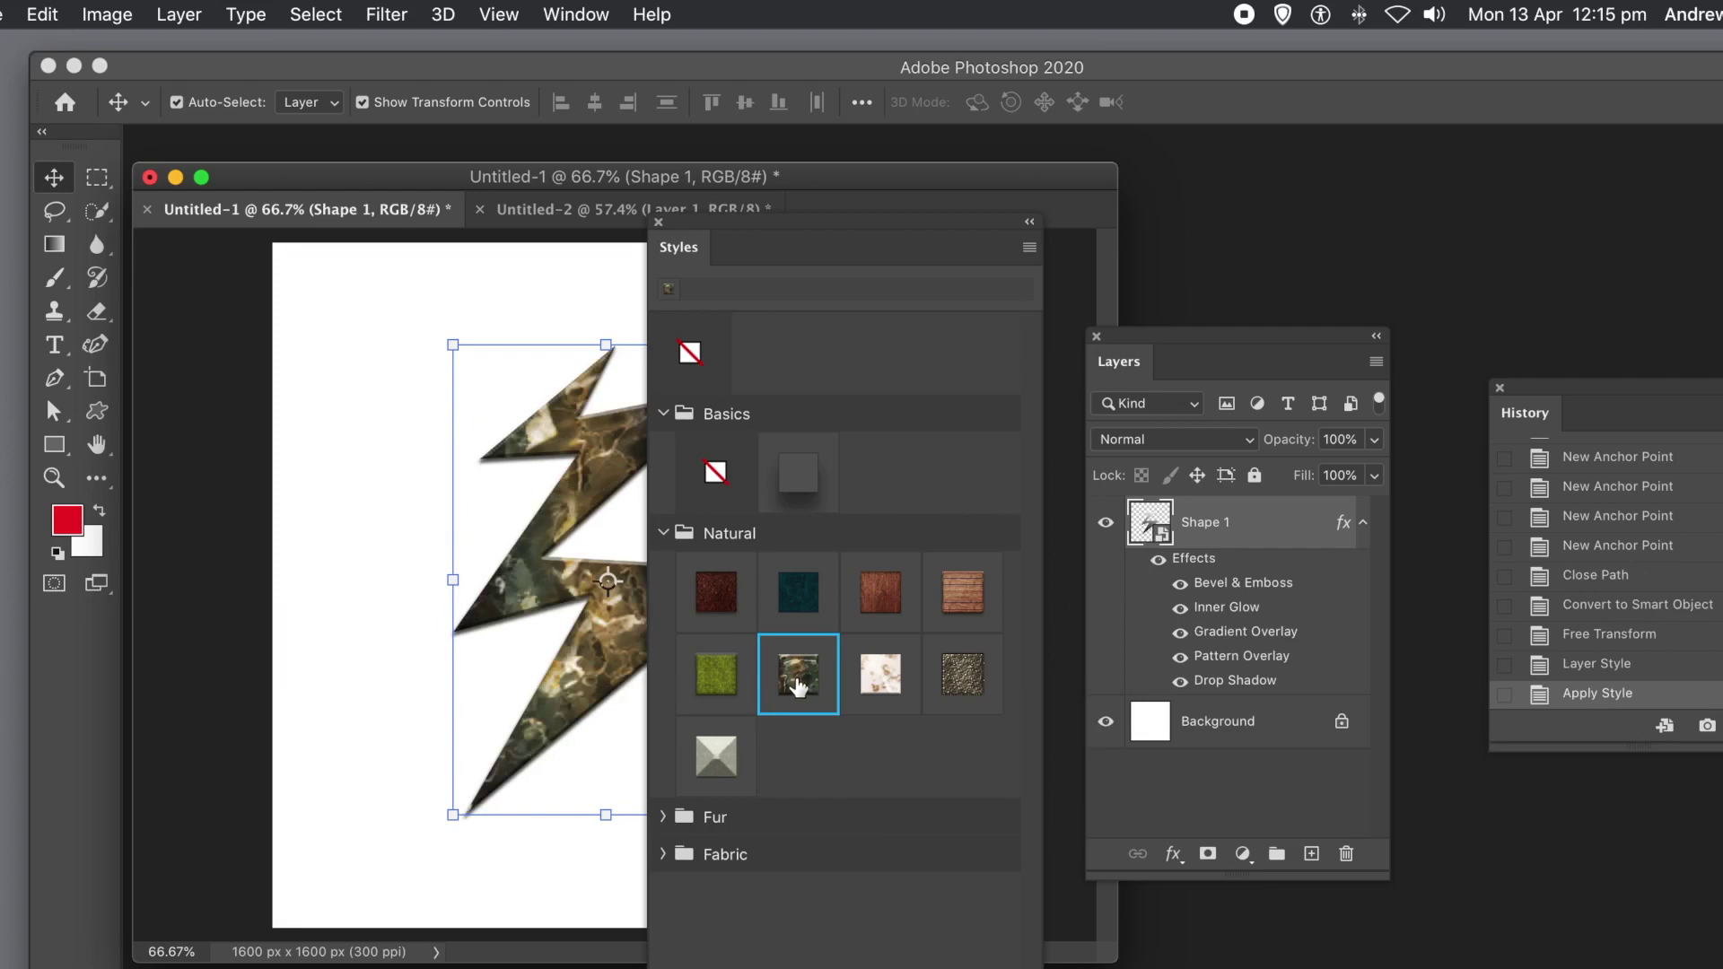
Undo the applied style preset and close the Styles panel.
{"action": "left_click", "coordinate": [45, 14]}
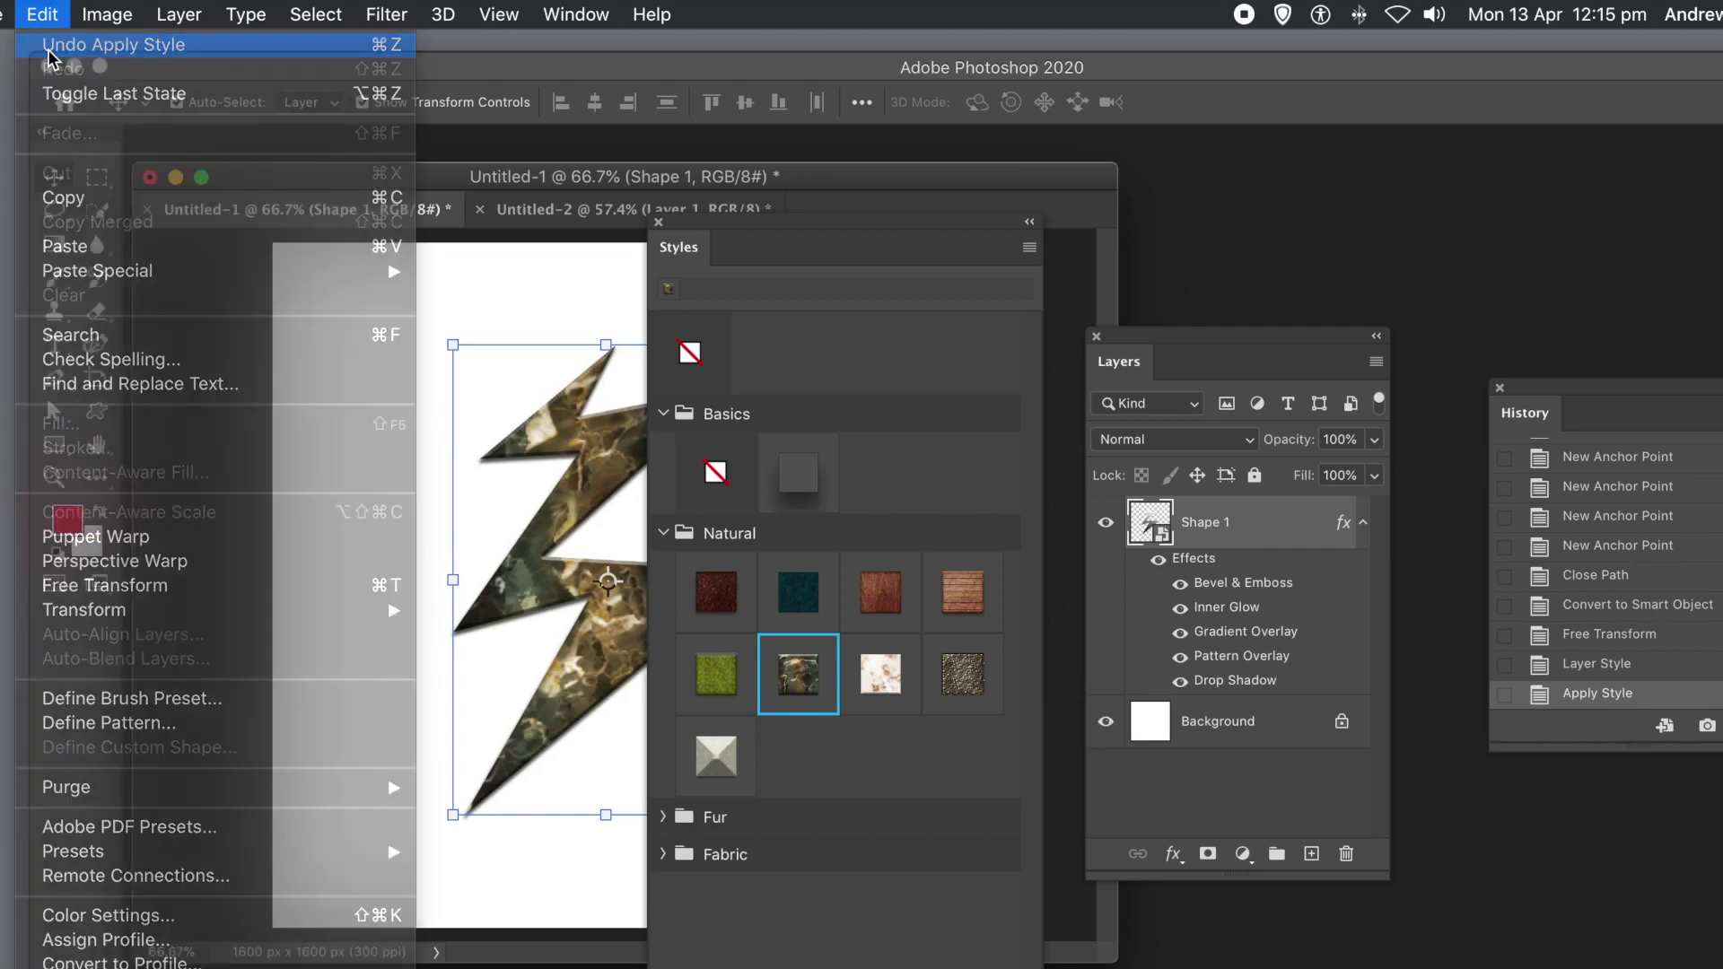
{"action": "left_click", "coordinate": [49, 46]}
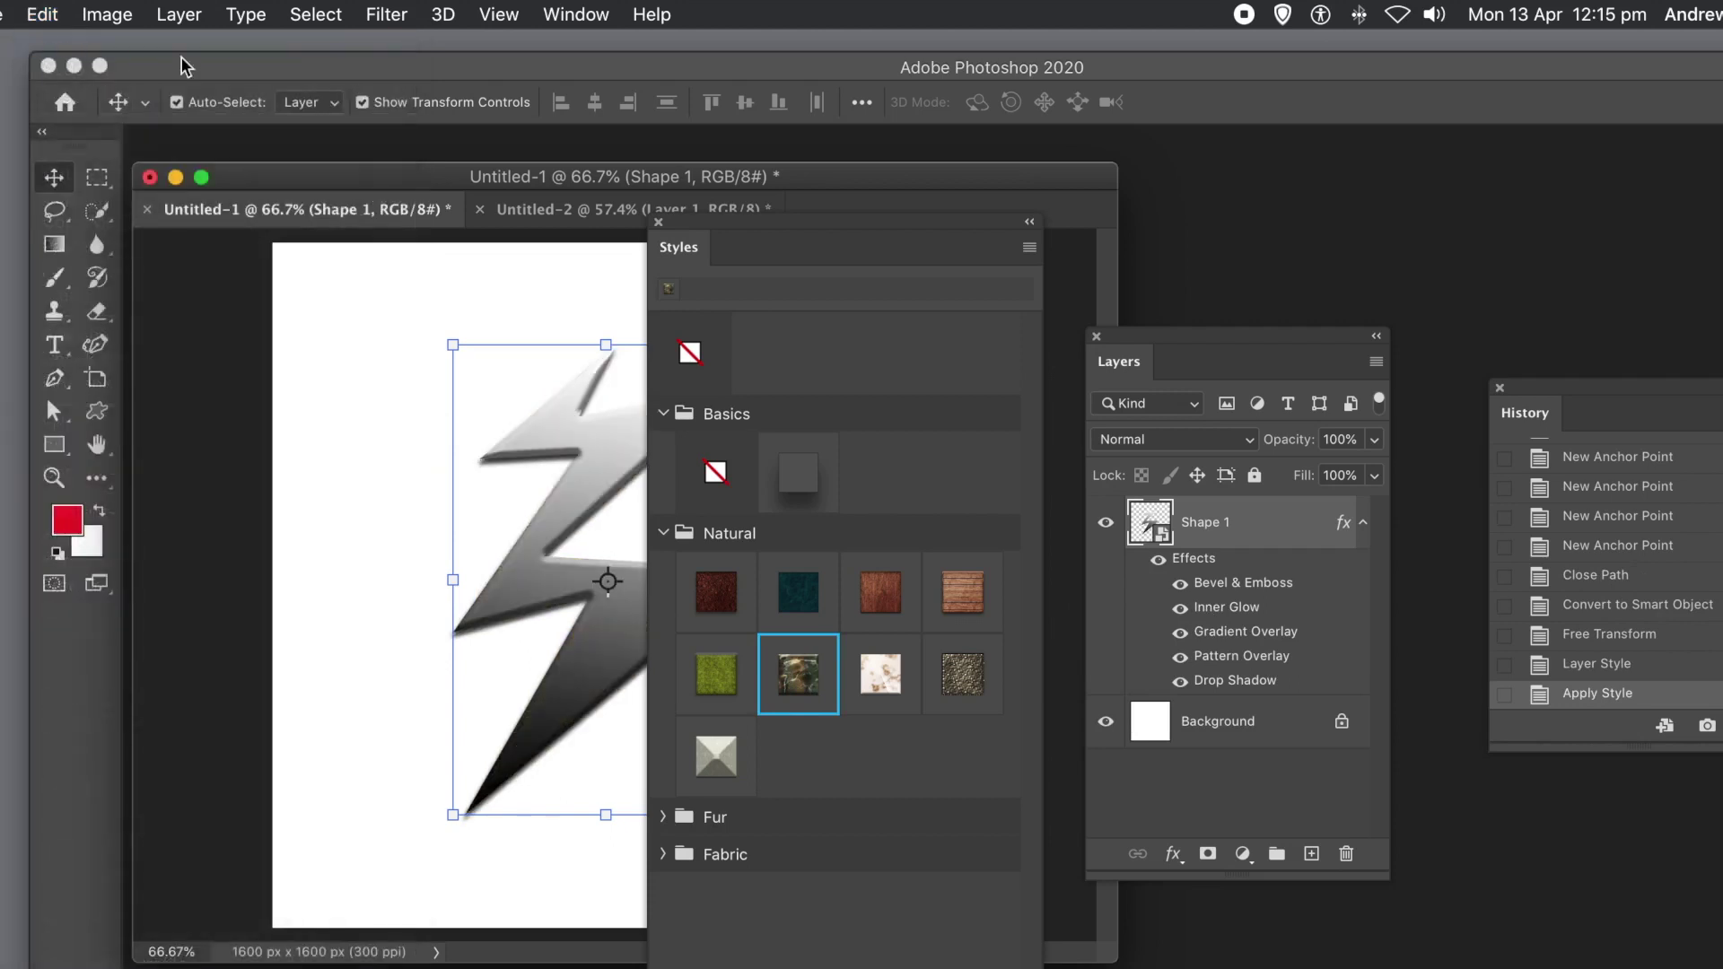
{"action": "left_click", "coordinate": [658, 222]}
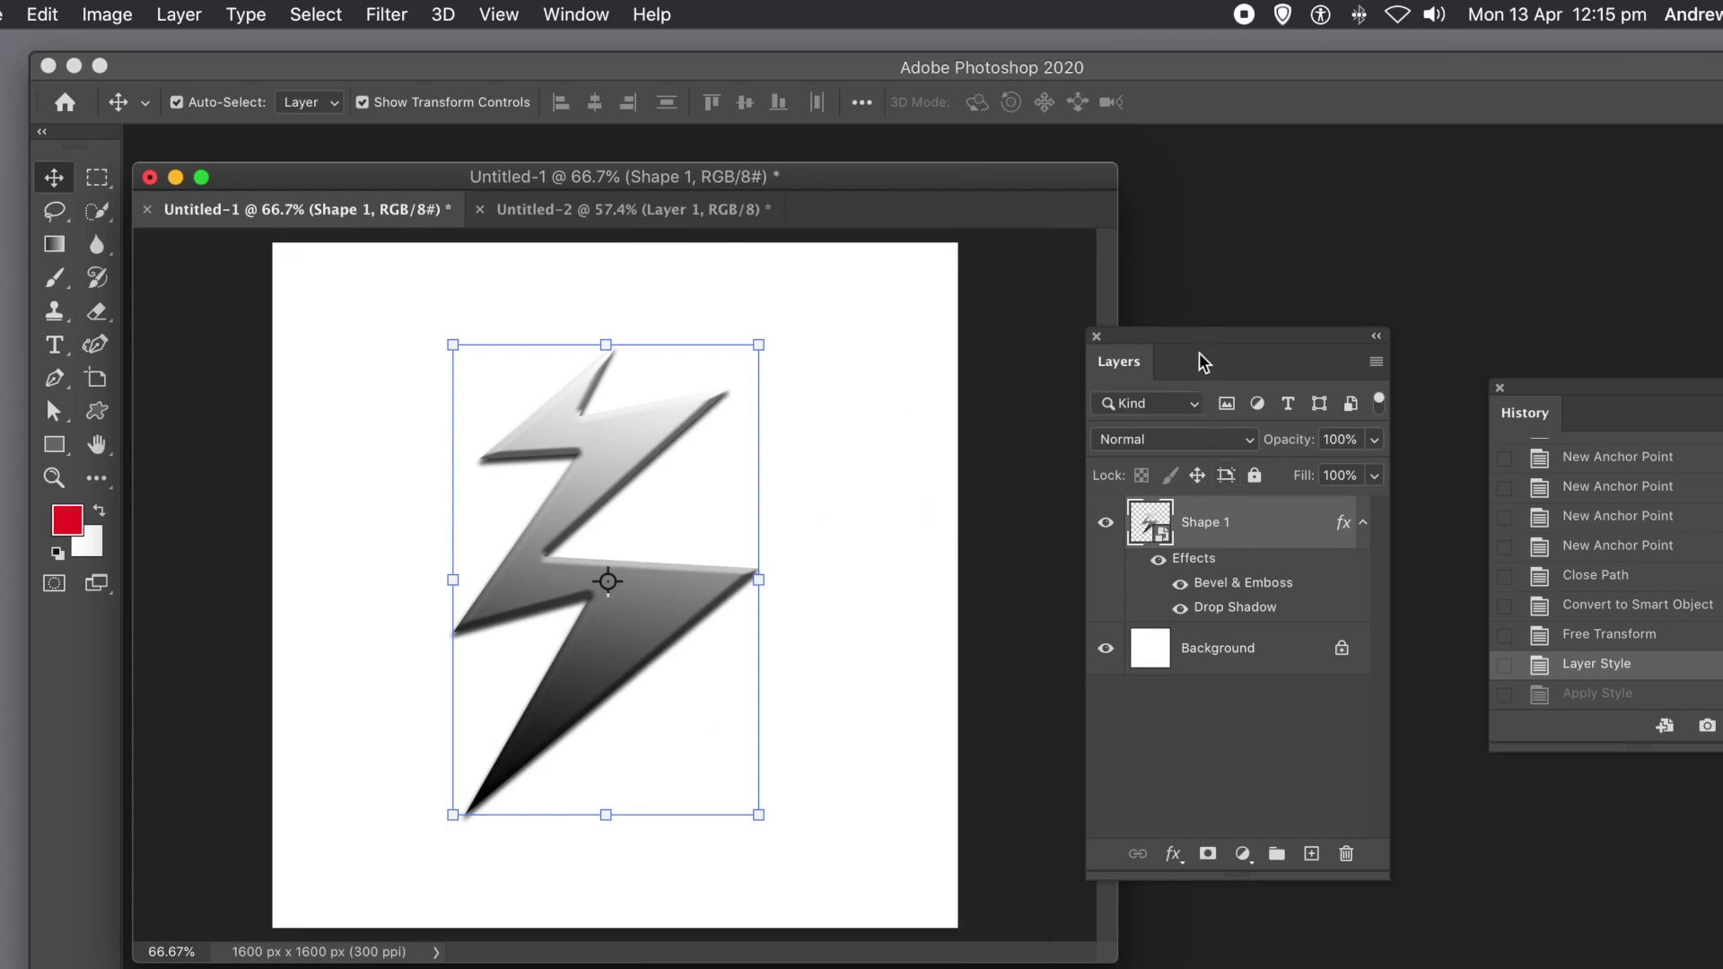
Delete the Background layer so that only the lightning bolt remains on transparency.
{"action": "left_click_drag", "start_coordinate": [1197, 339], "coordinate": [857, 296]}
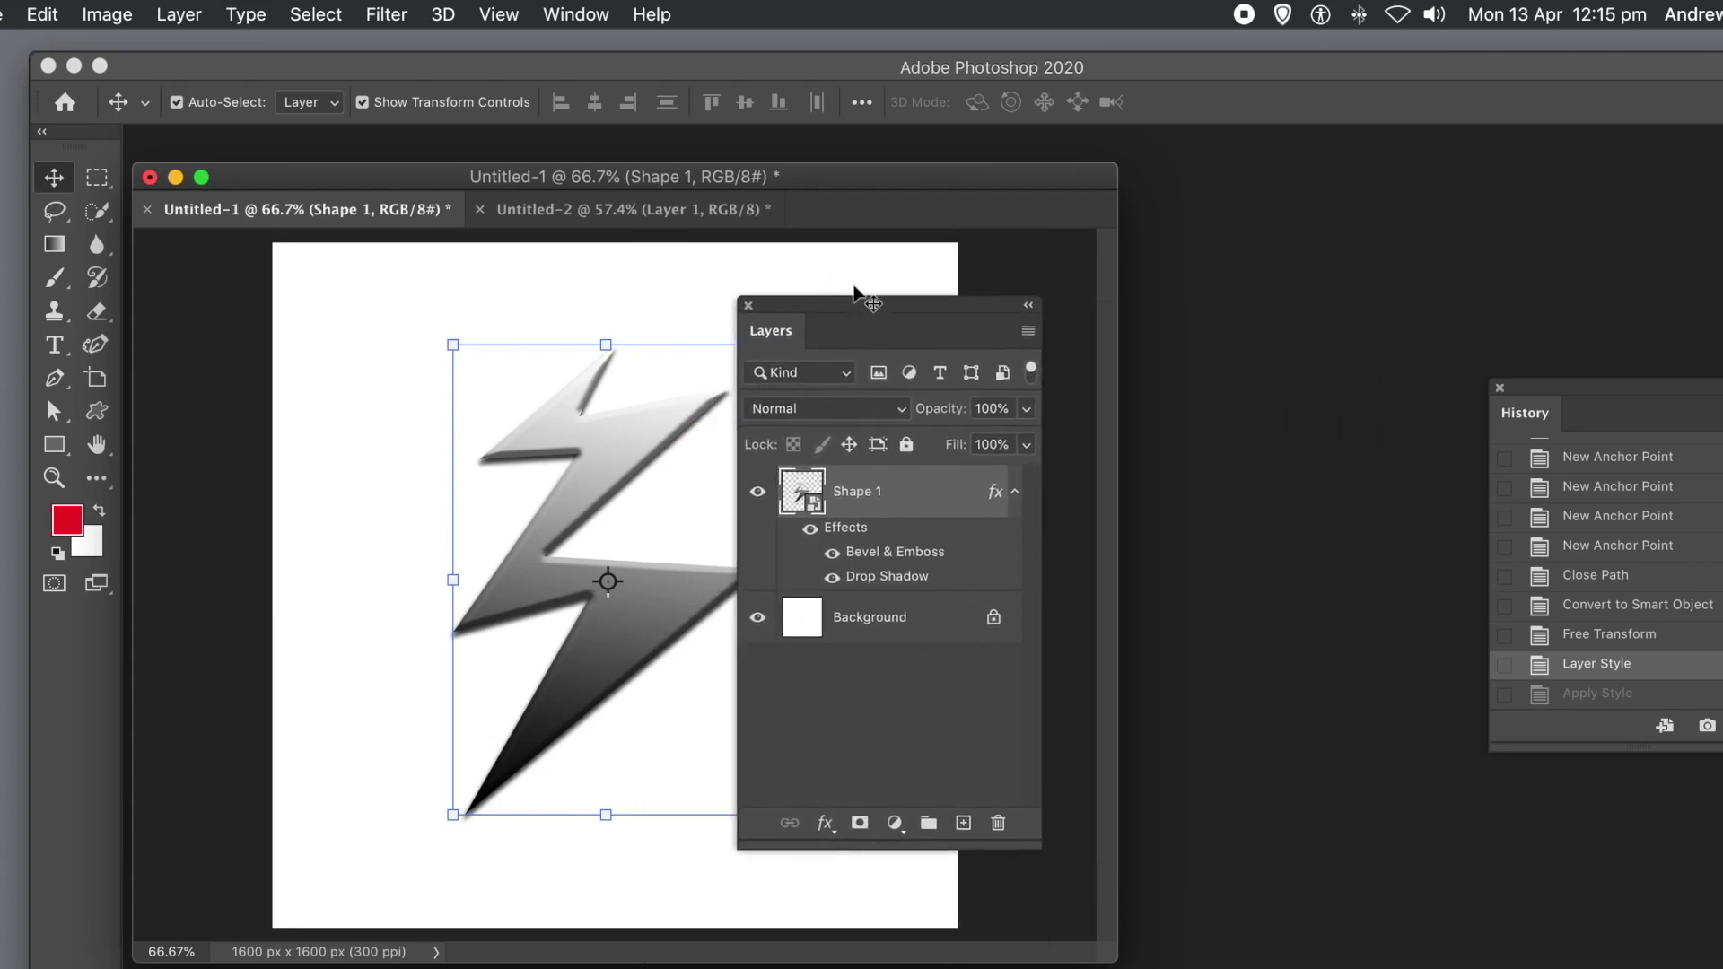
{"action": "left_click", "coordinate": [554, 14]}
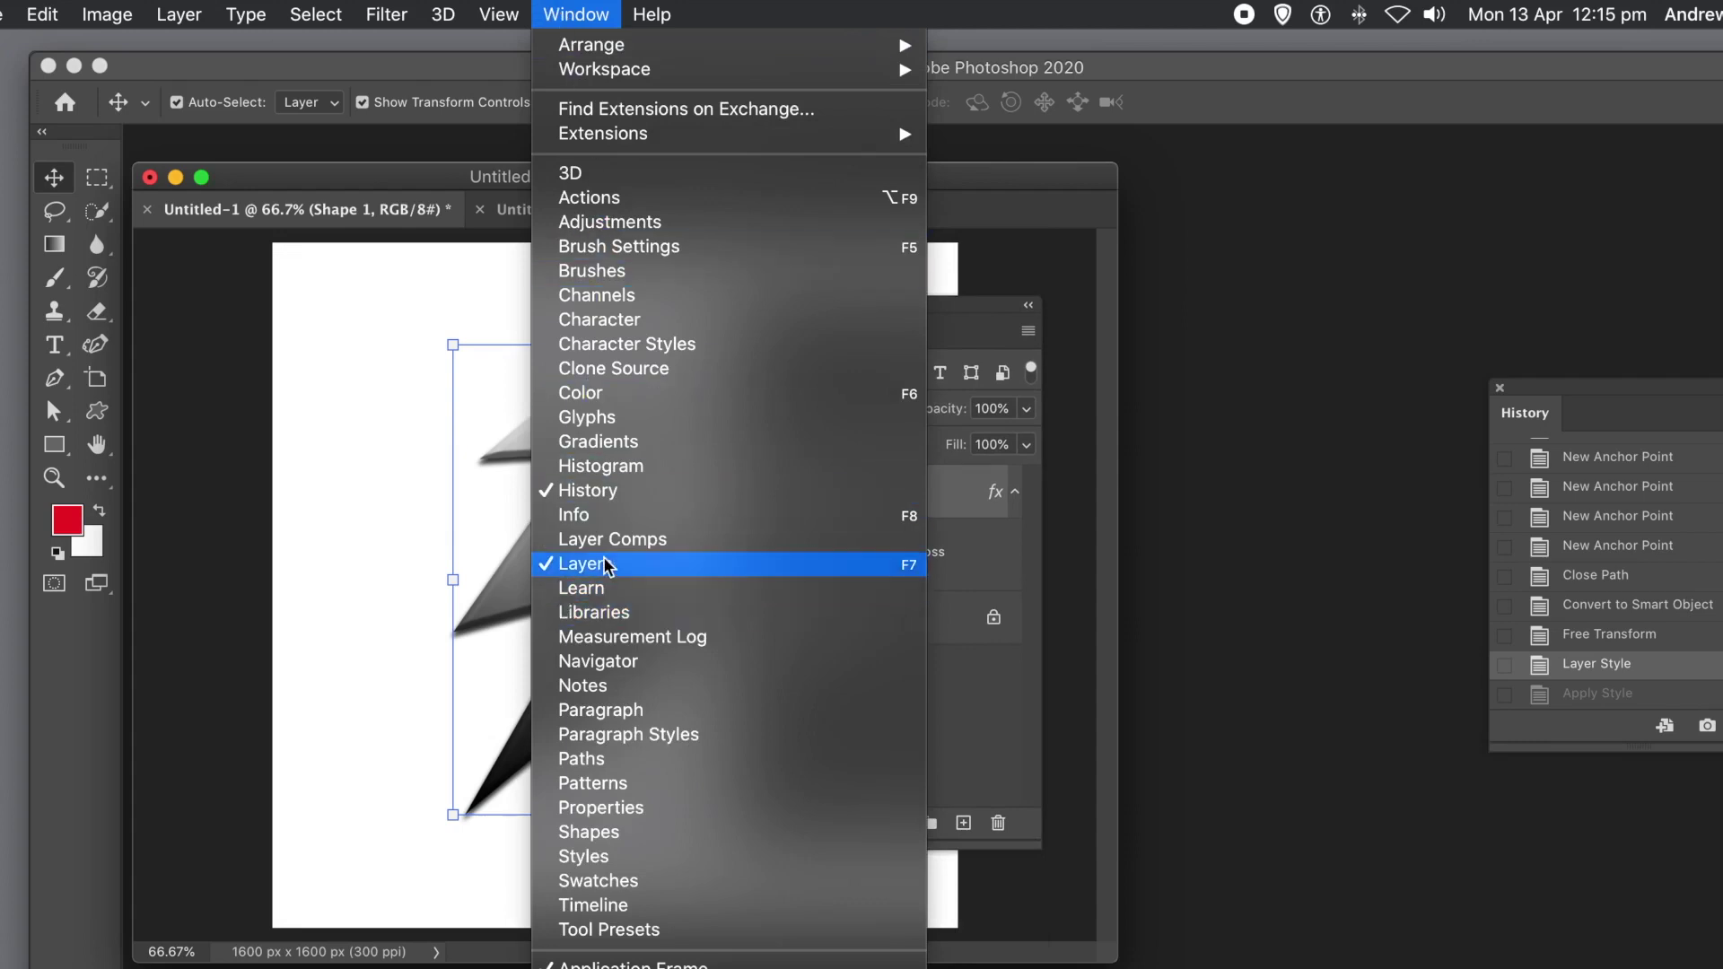
{"action": "left_click", "coordinate": [972, 308]}
{"action": "left_click", "coordinate": [893, 617]}
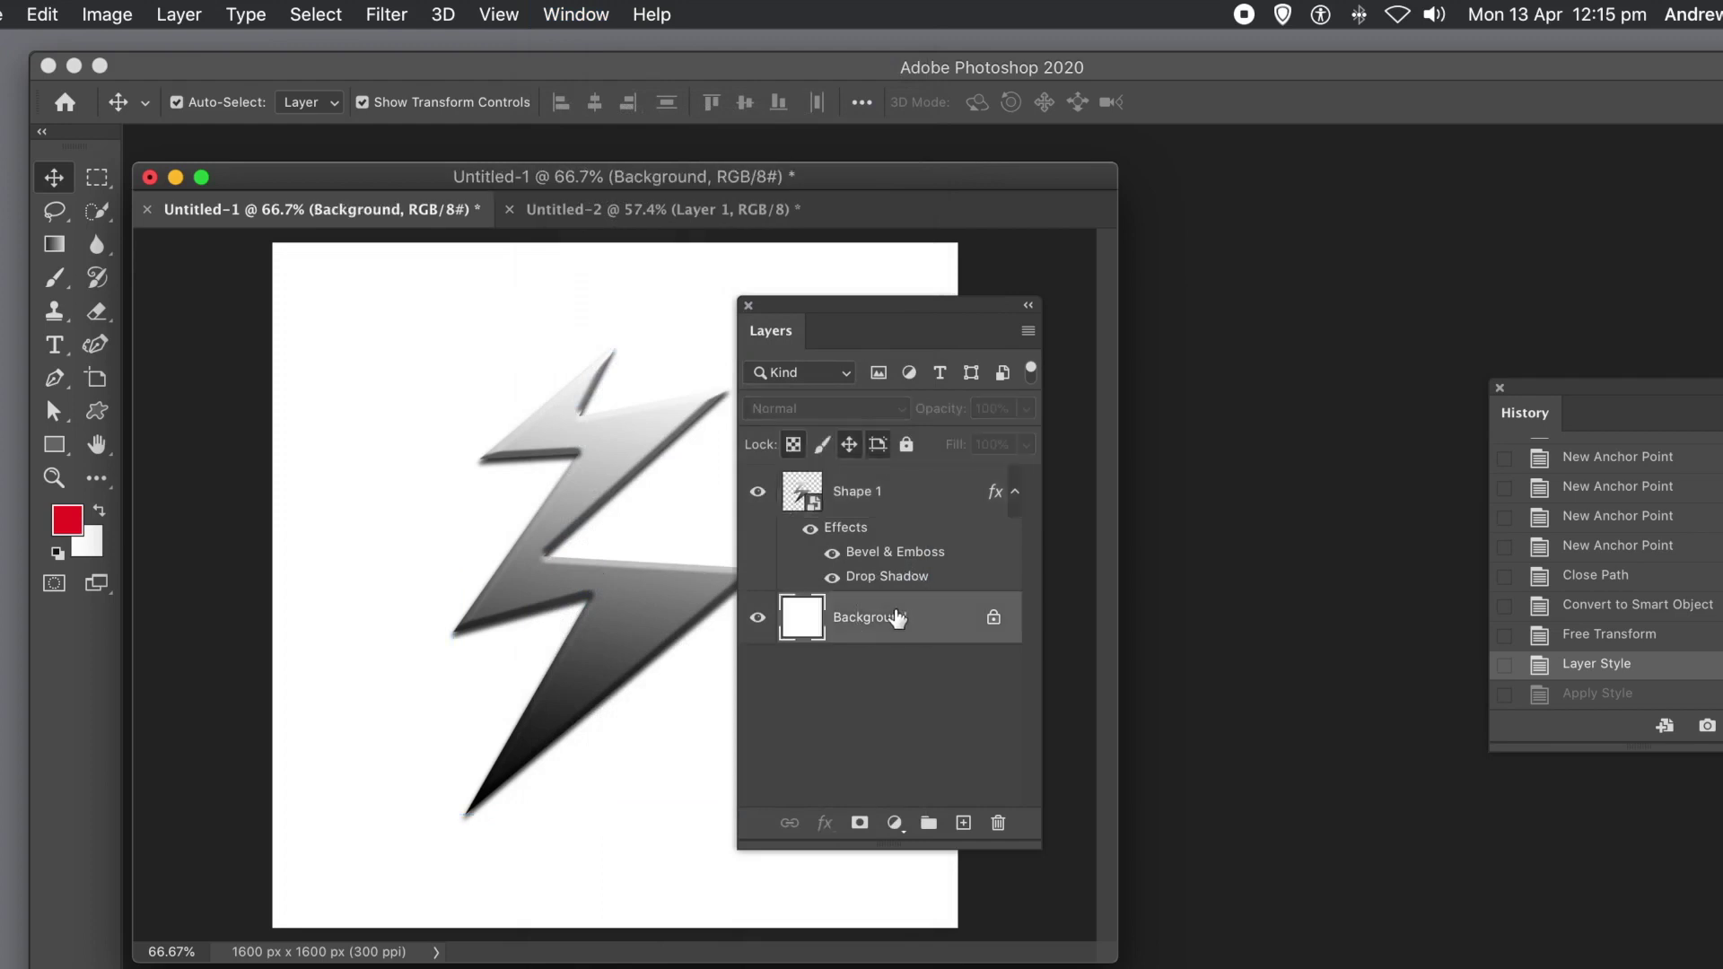
{"action": "left_click", "coordinate": [999, 823]}
{"action": "left_click", "coordinate": [1007, 410]}
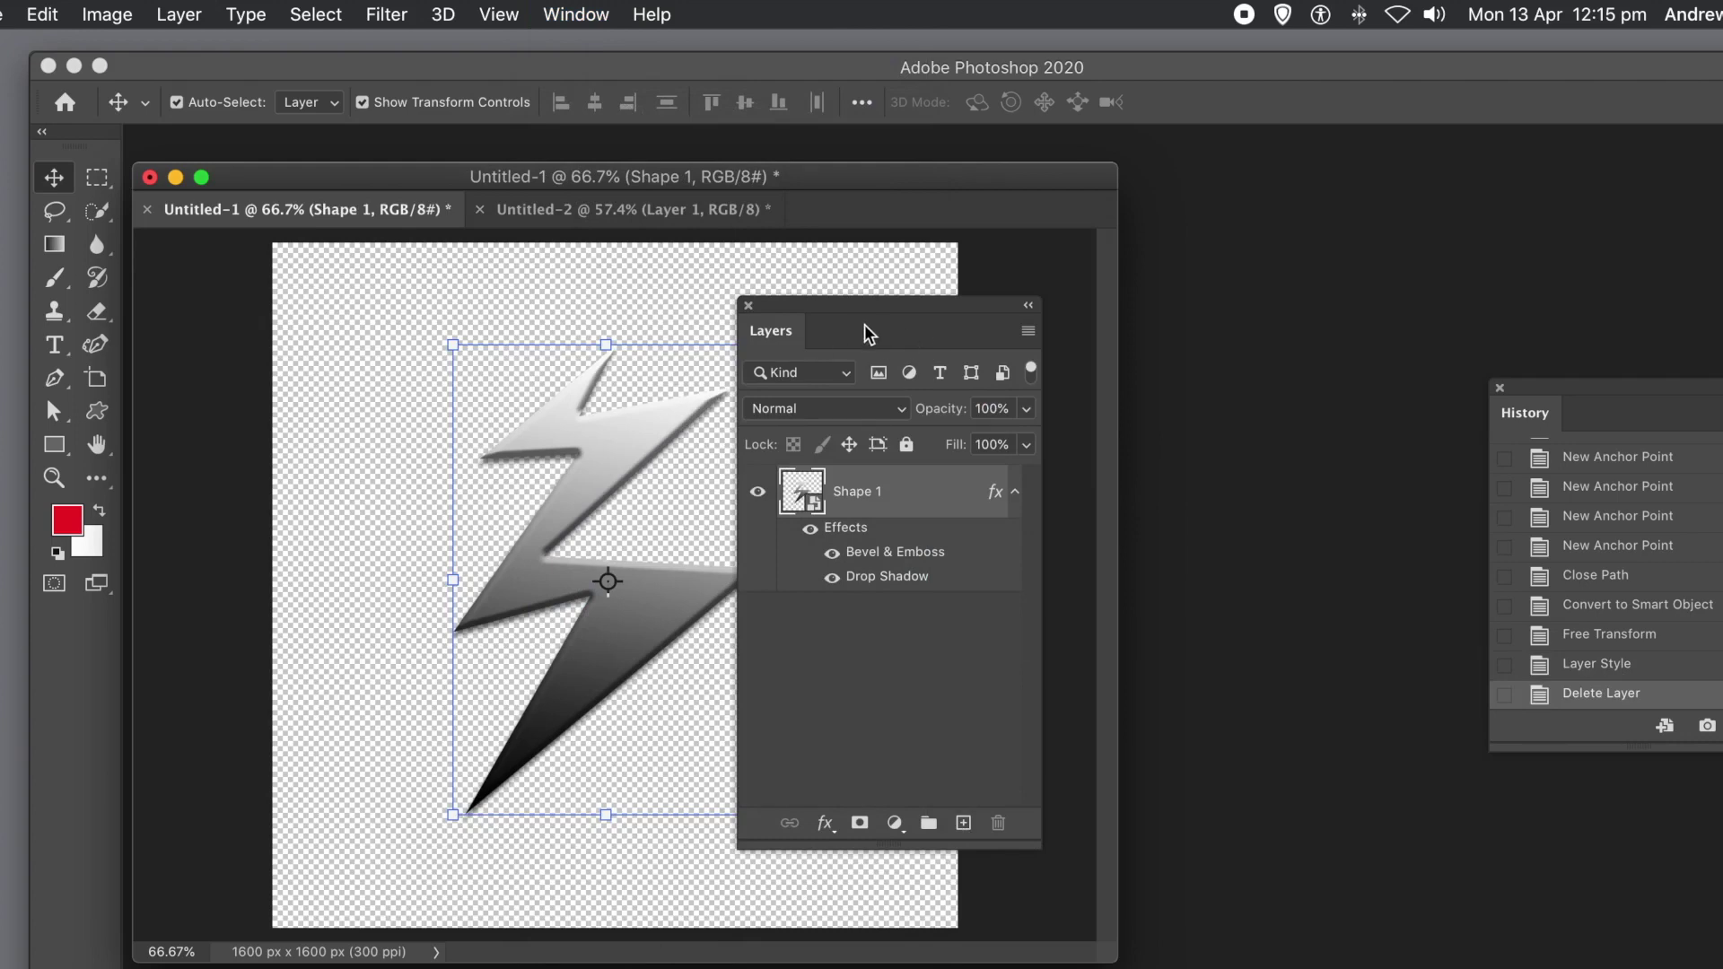
{"action": "left_click_drag", "start_coordinate": [896, 310], "coordinate": [1002, 312]}
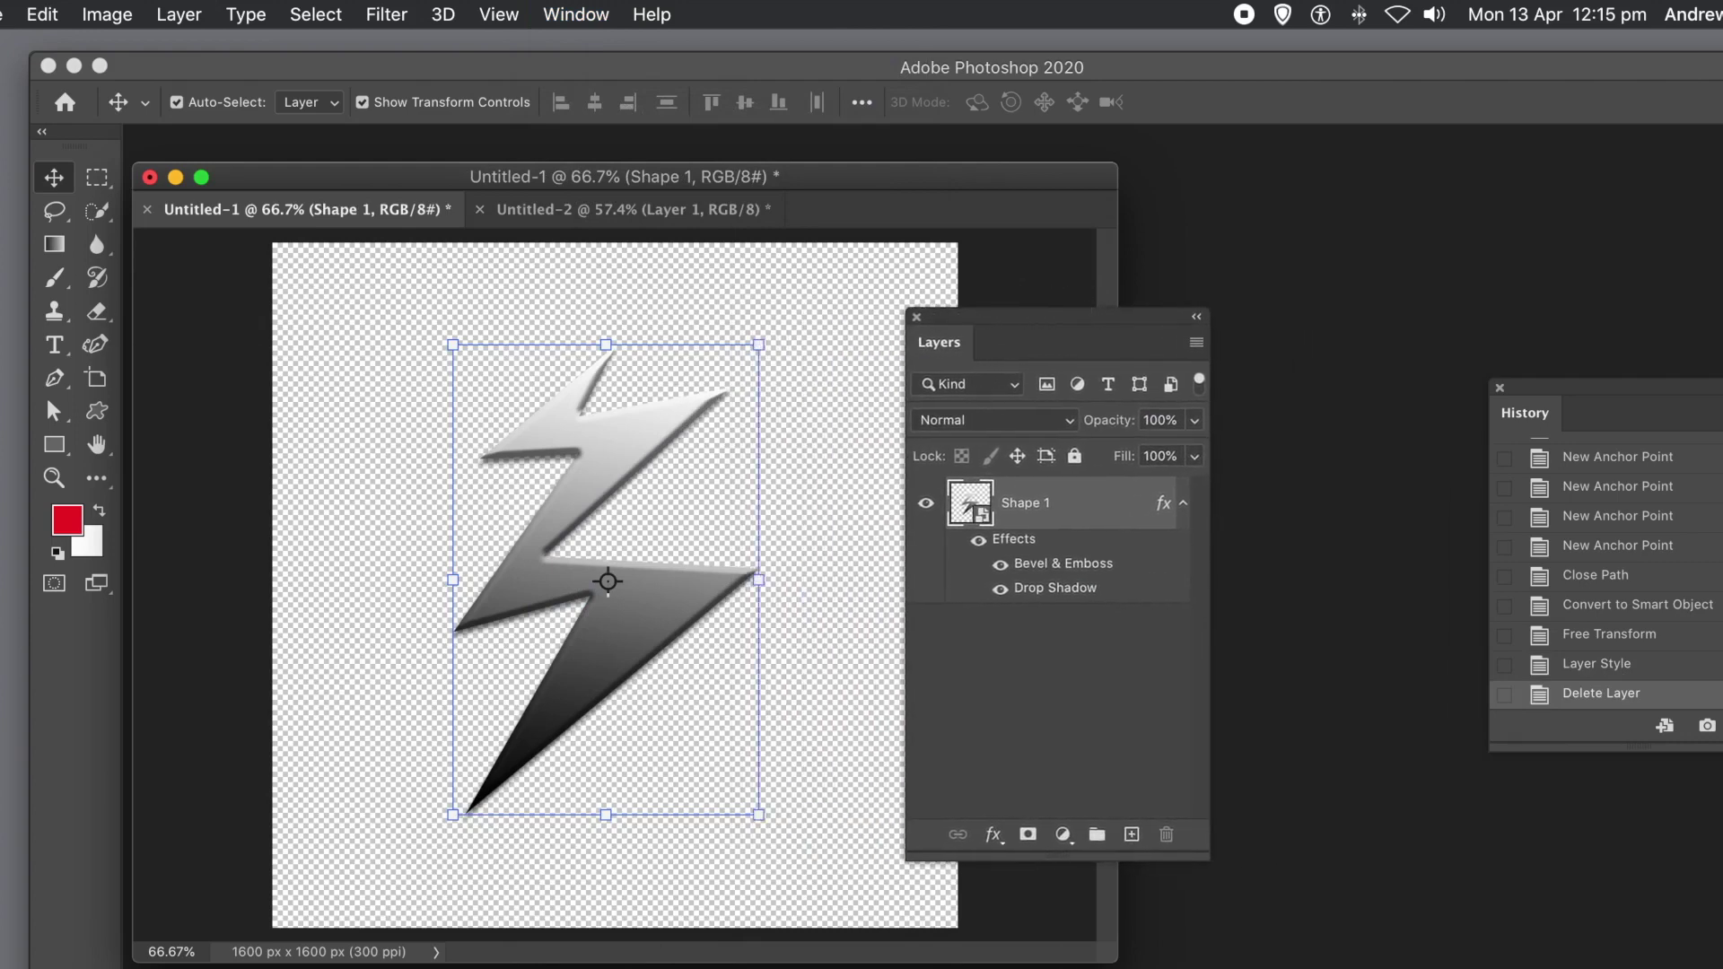
Select a rectangular area closely surrounding the whole lightning bolt and define it as a pattern.
{"action": "left_click", "coordinate": [100, 183]}
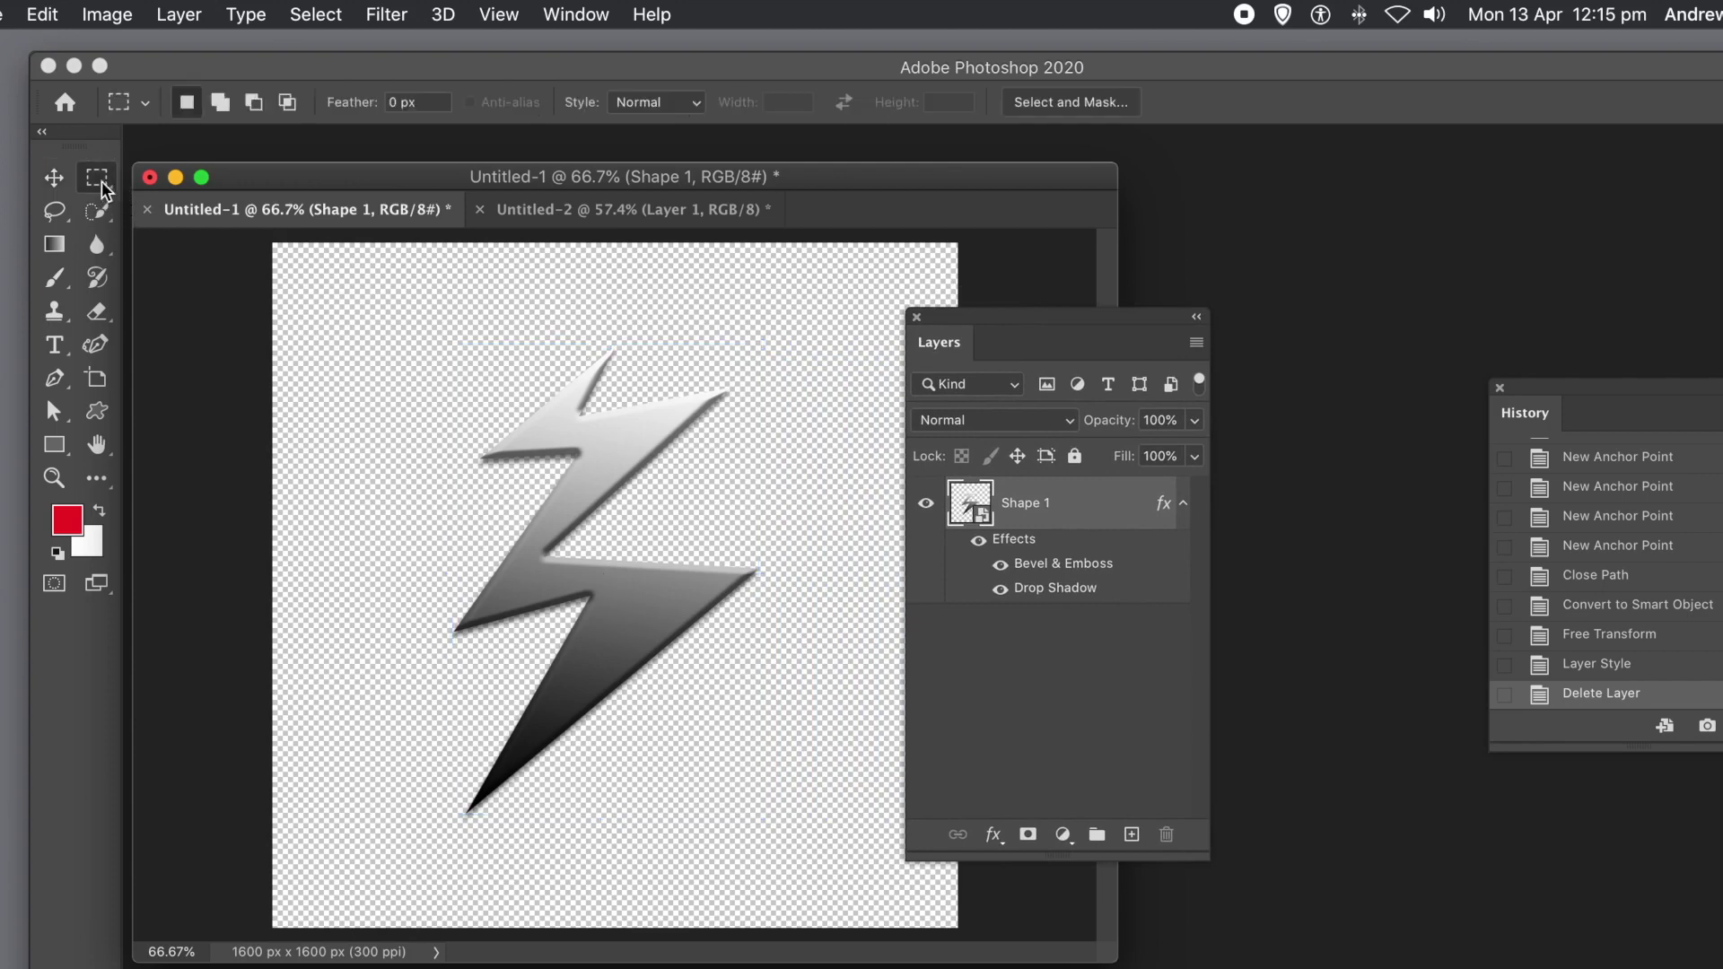
{"action": "left_click_drag", "start_coordinate": [426, 329], "coordinate": [783, 857]}
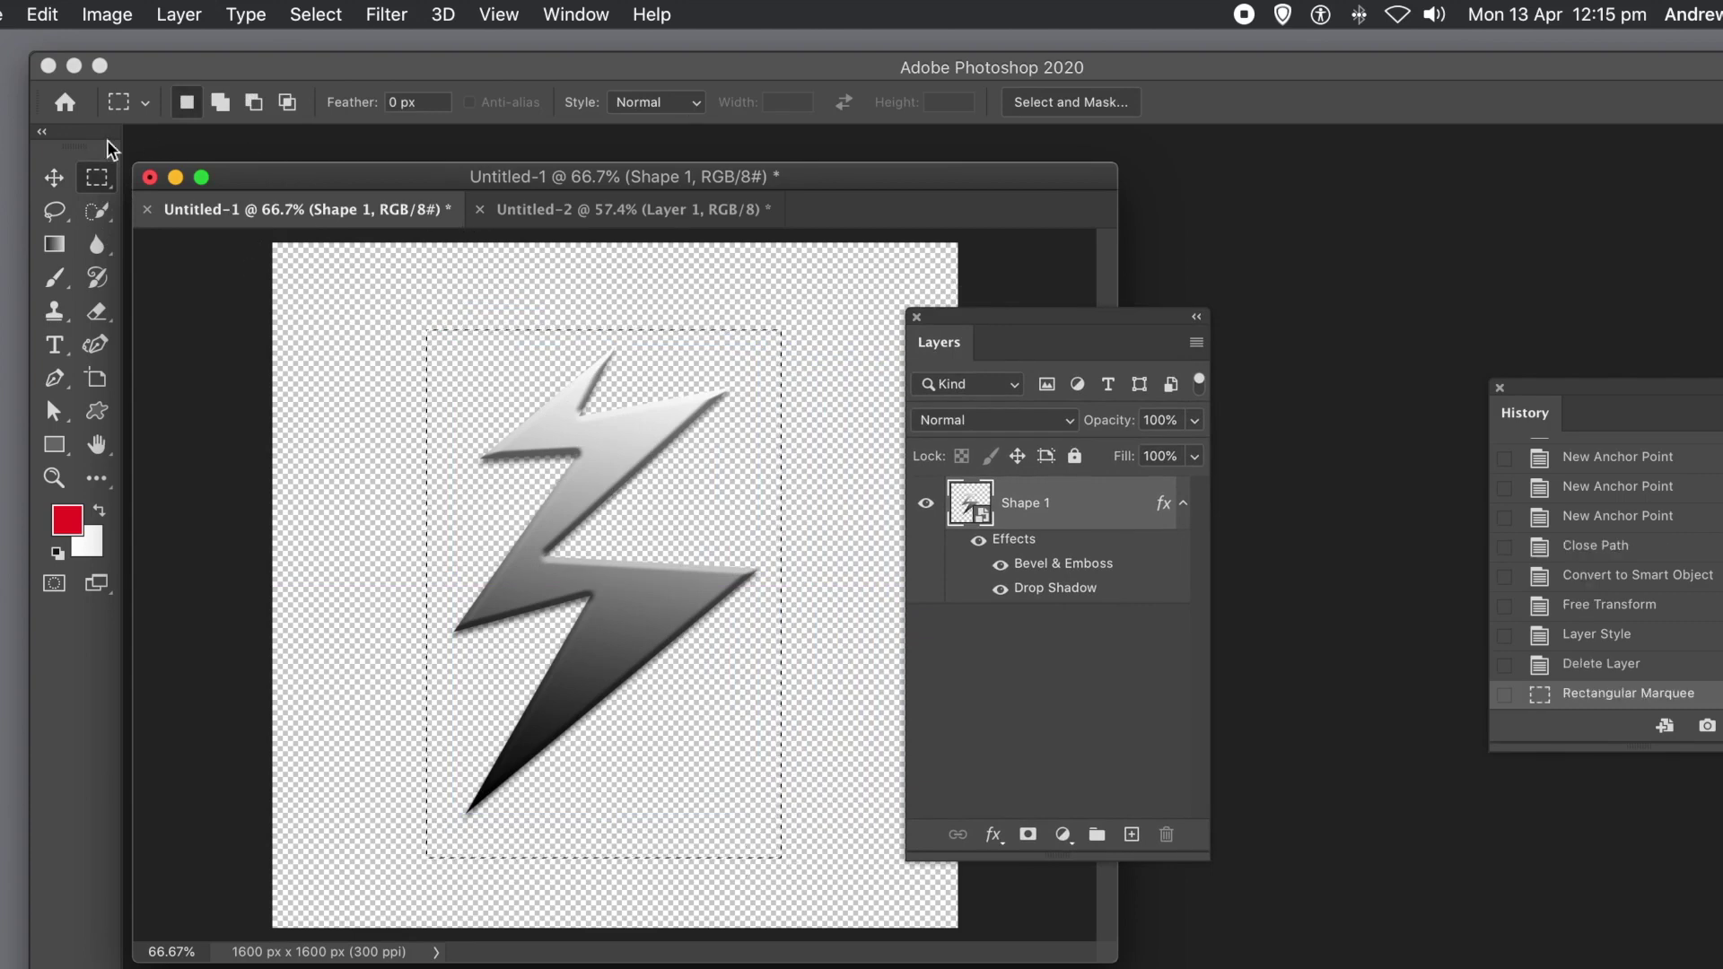
{"action": "left_click", "coordinate": [55, 14]}
{"action": "left_click", "coordinate": [130, 531]}
{"action": "key", "text": "e"}
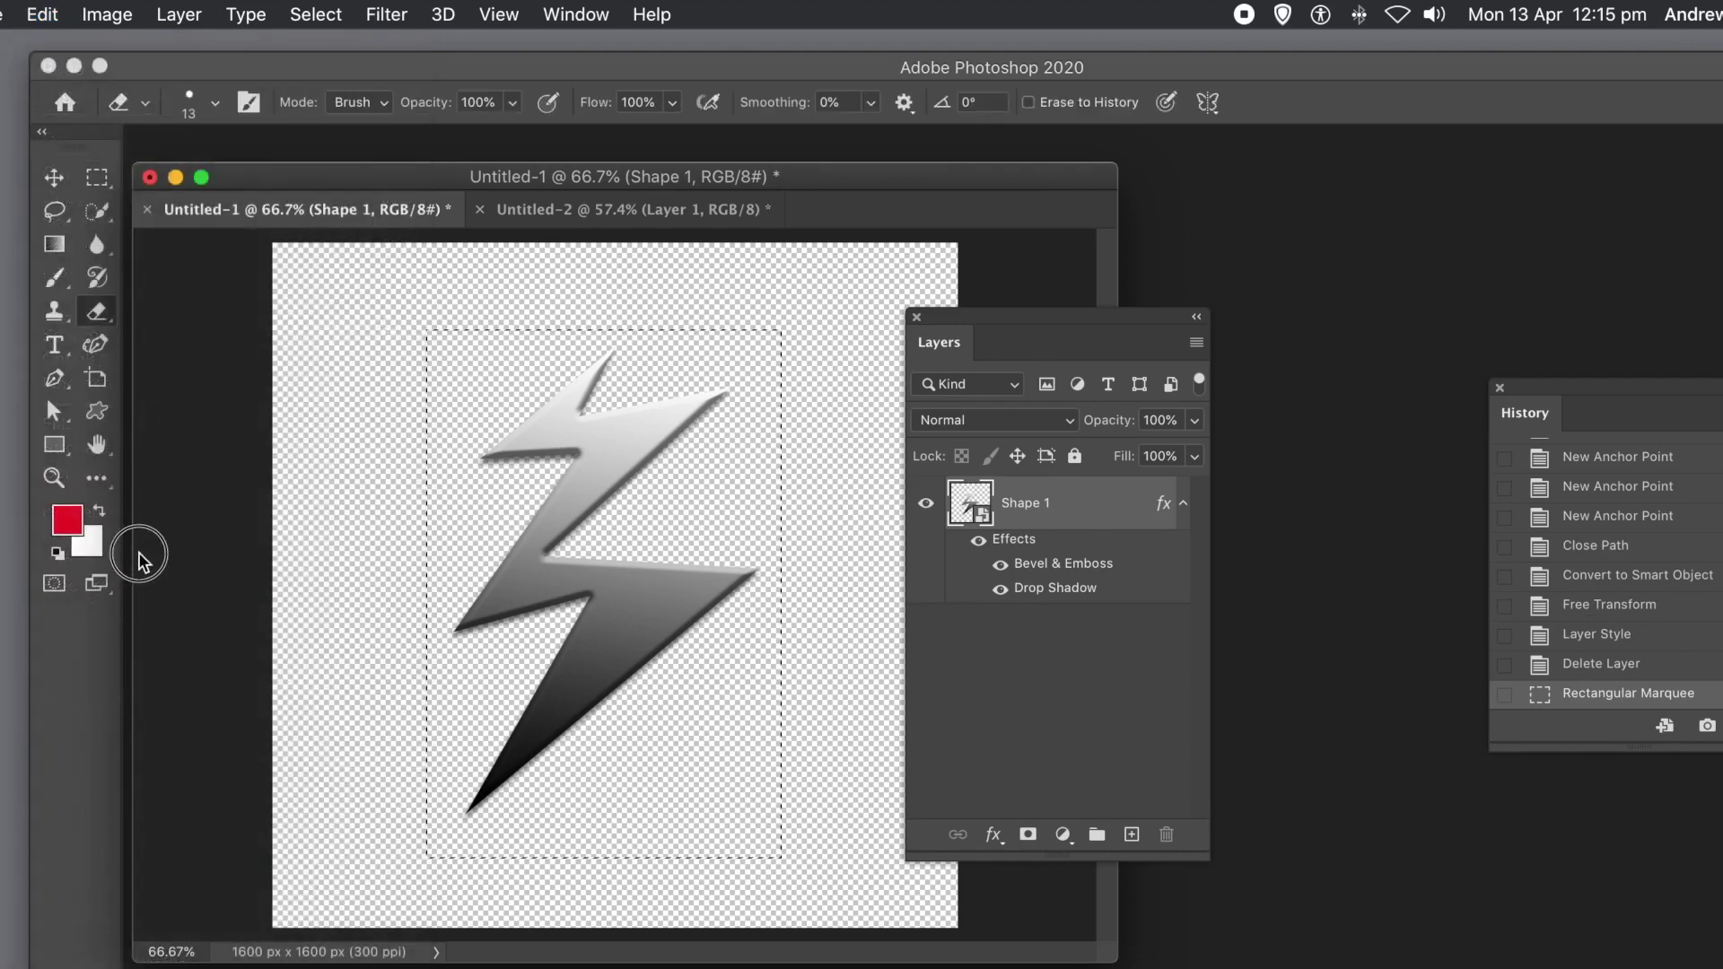
{"action": "left_click", "coordinate": [43, 14]}
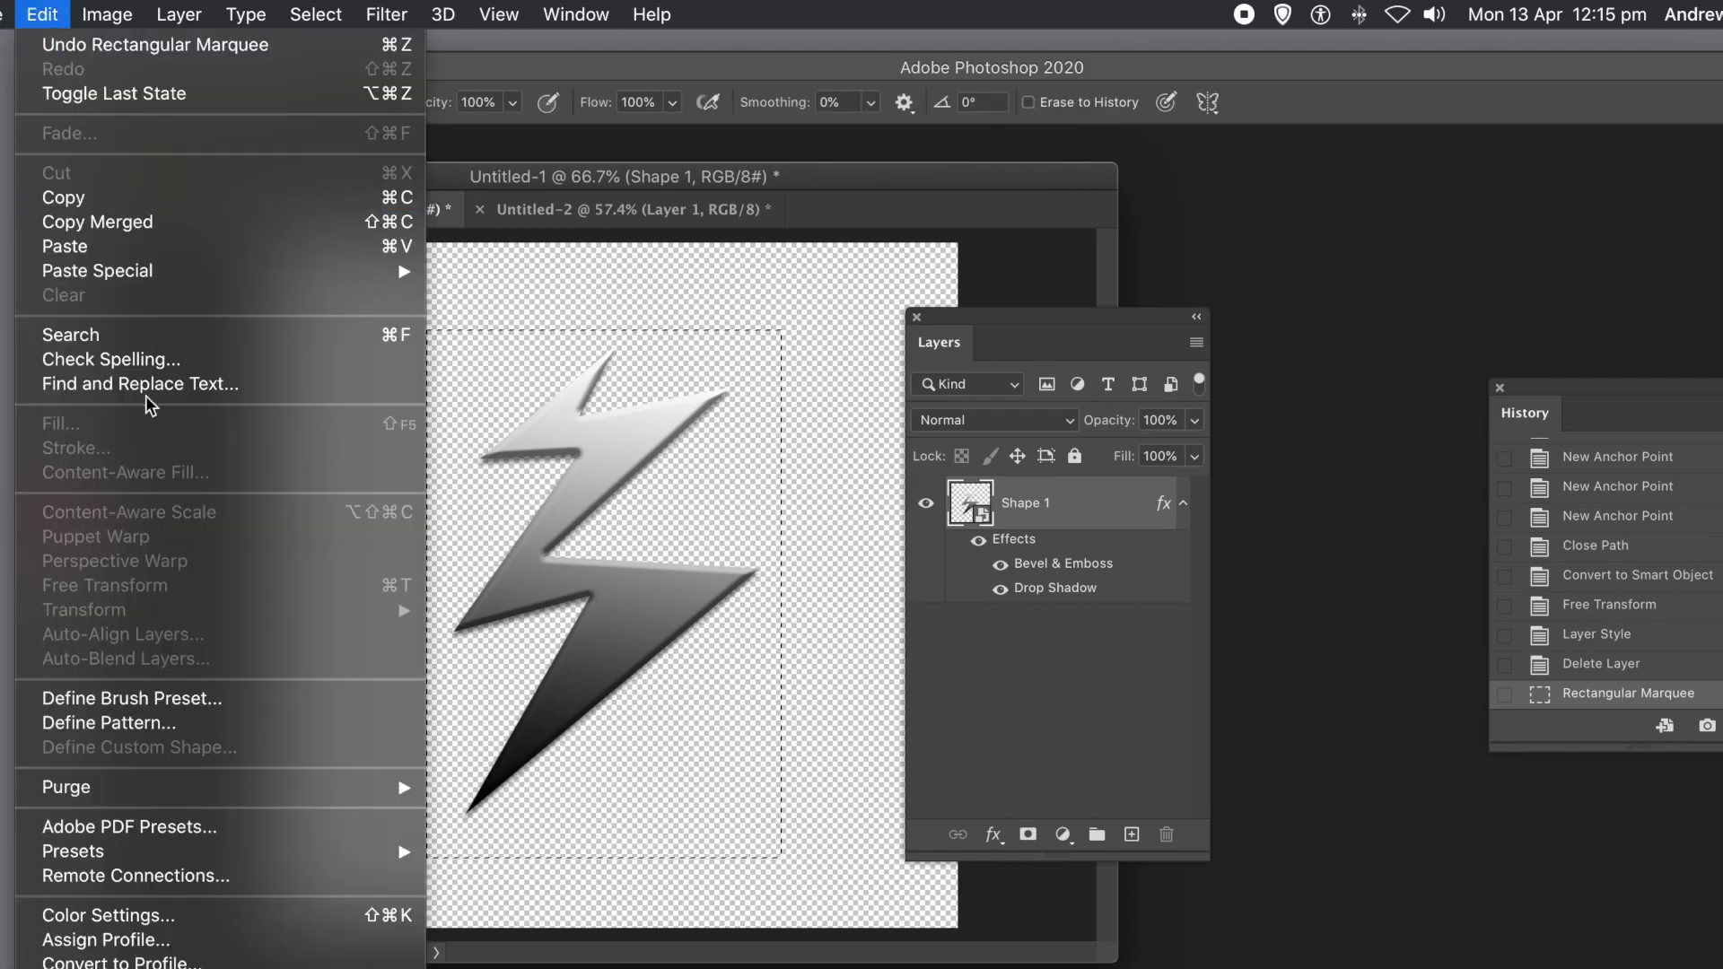
{"action": "left_click", "coordinate": [142, 727]}
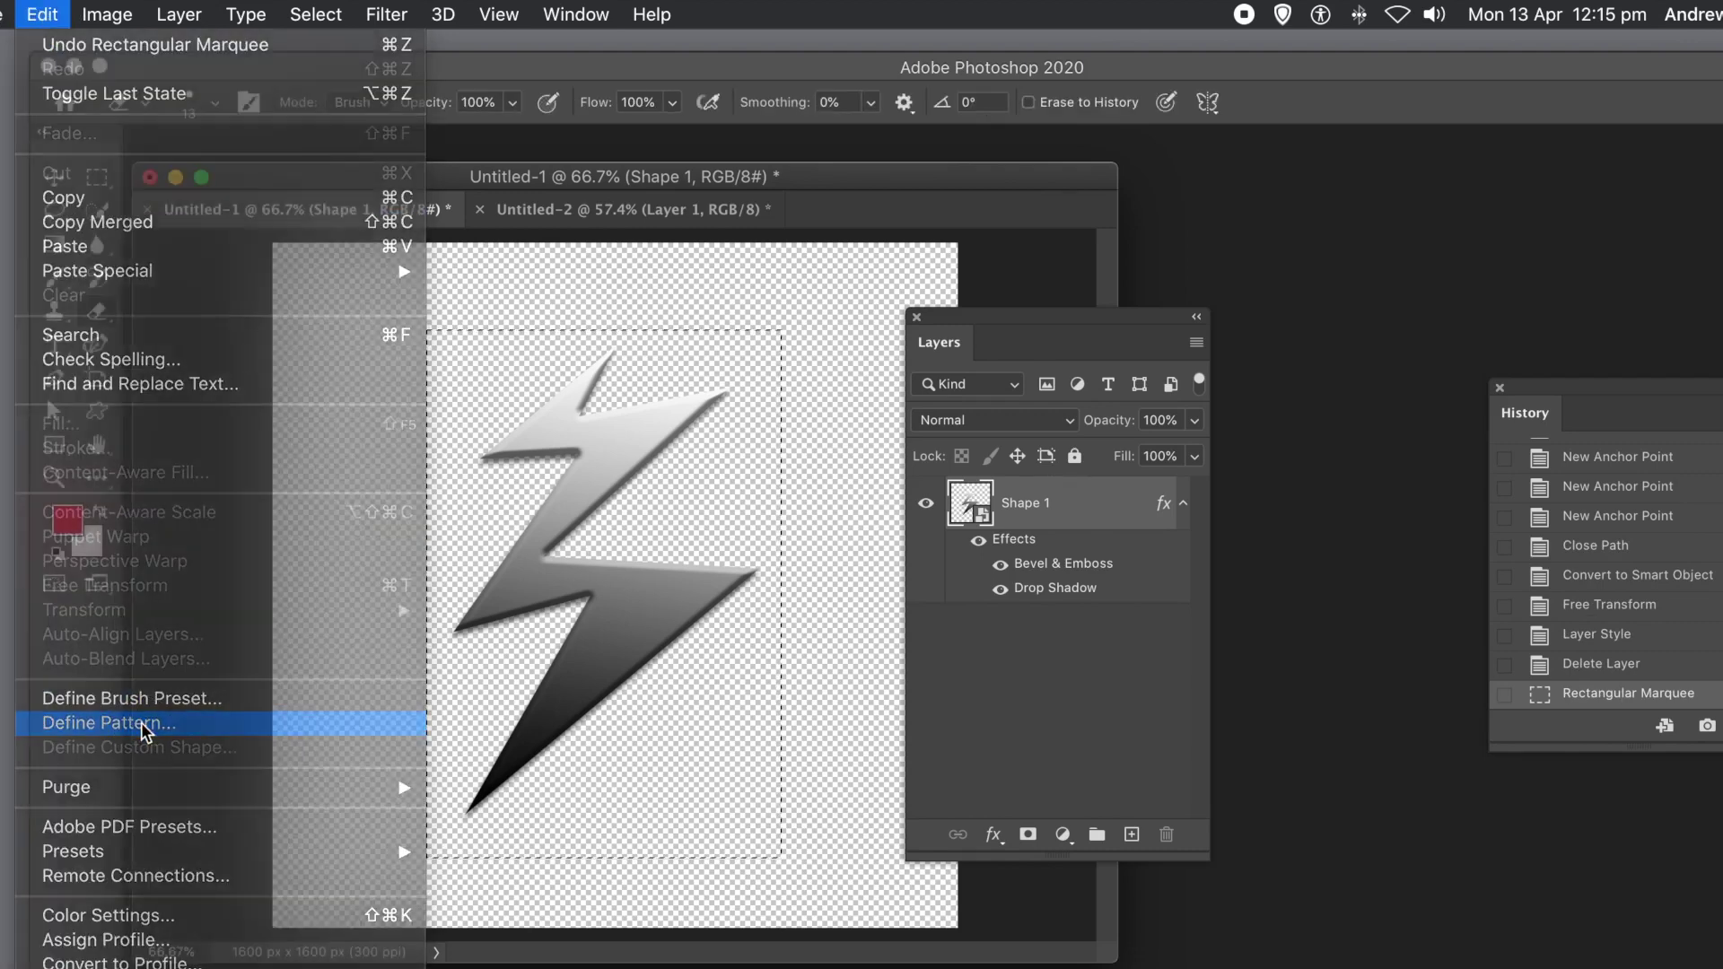
{"action": "left_click", "coordinate": [660, 428]}
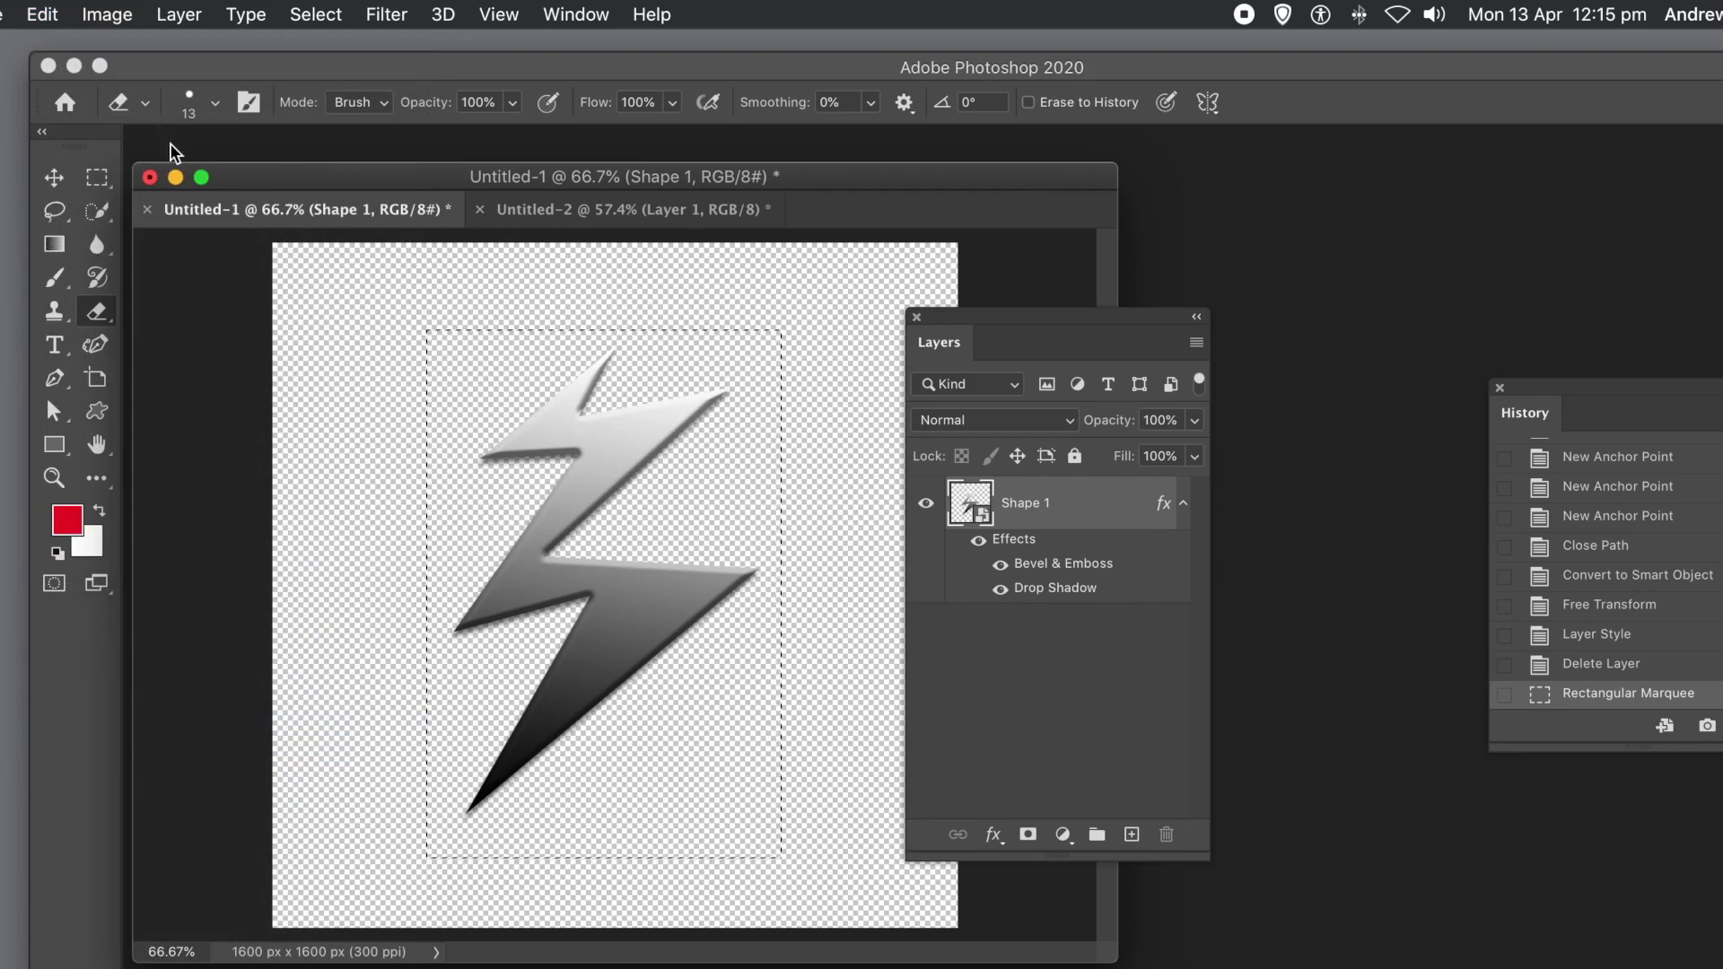
Switch to the Untitled-2 document, revert it to its New history state, and add a blank layer named Layer 1.
{"action": "left_click", "coordinate": [592, 207]}
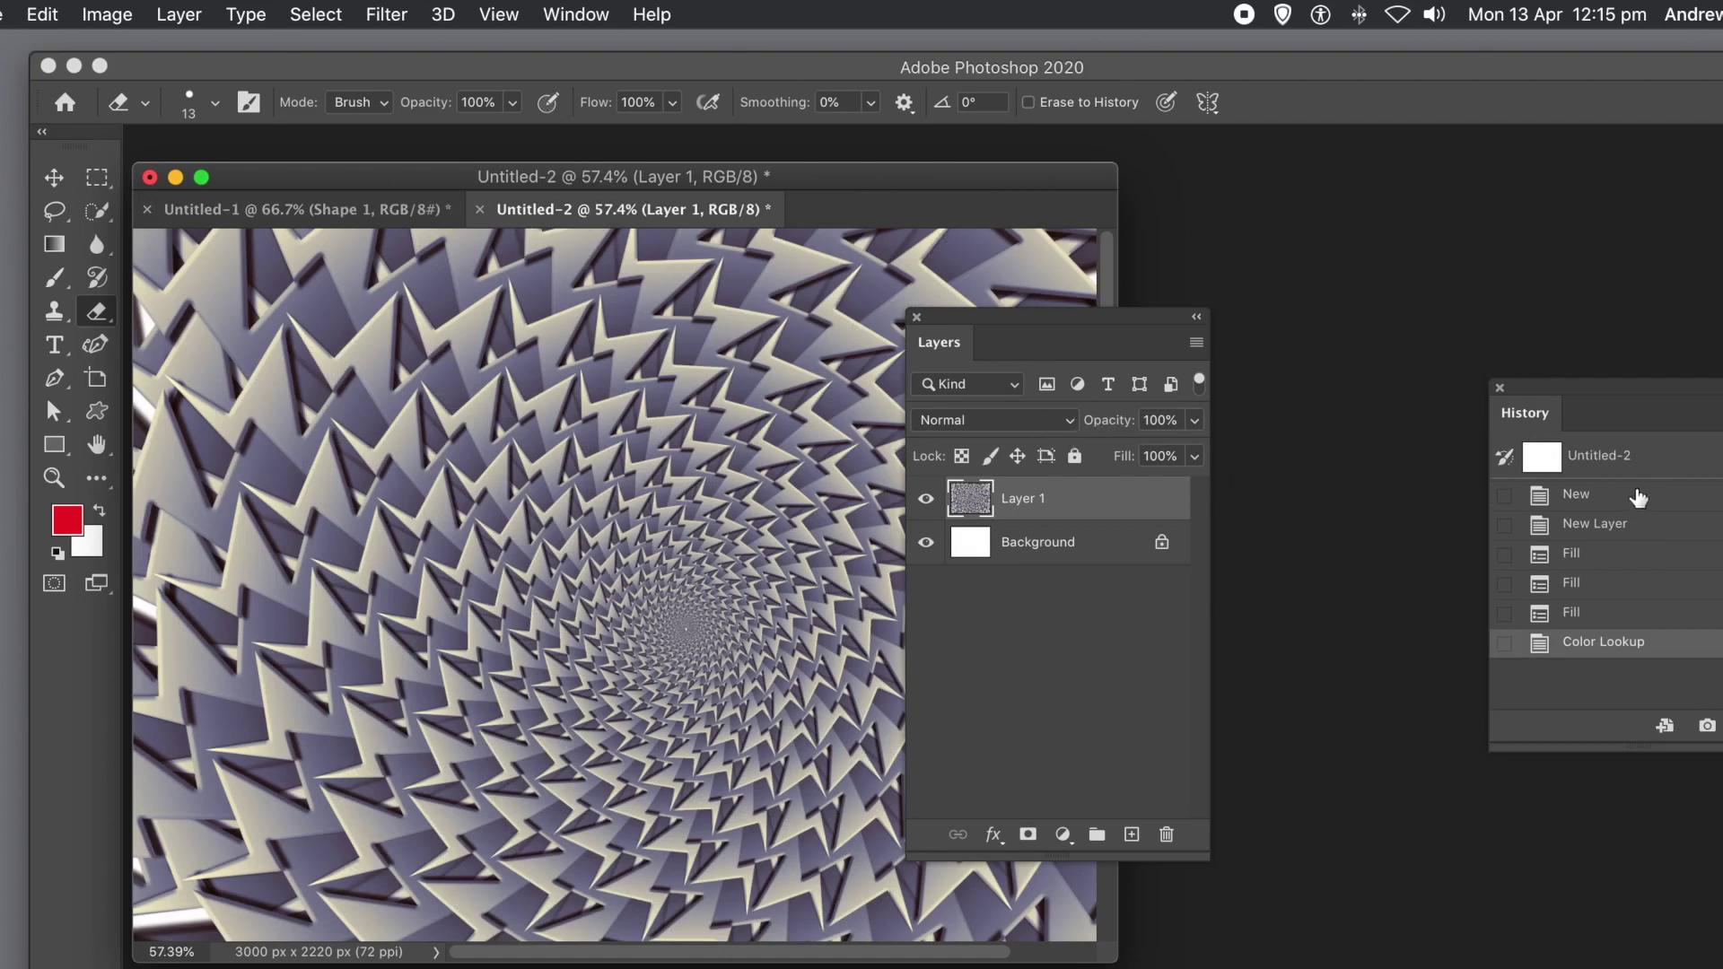
{"action": "left_click", "coordinate": [1584, 493]}
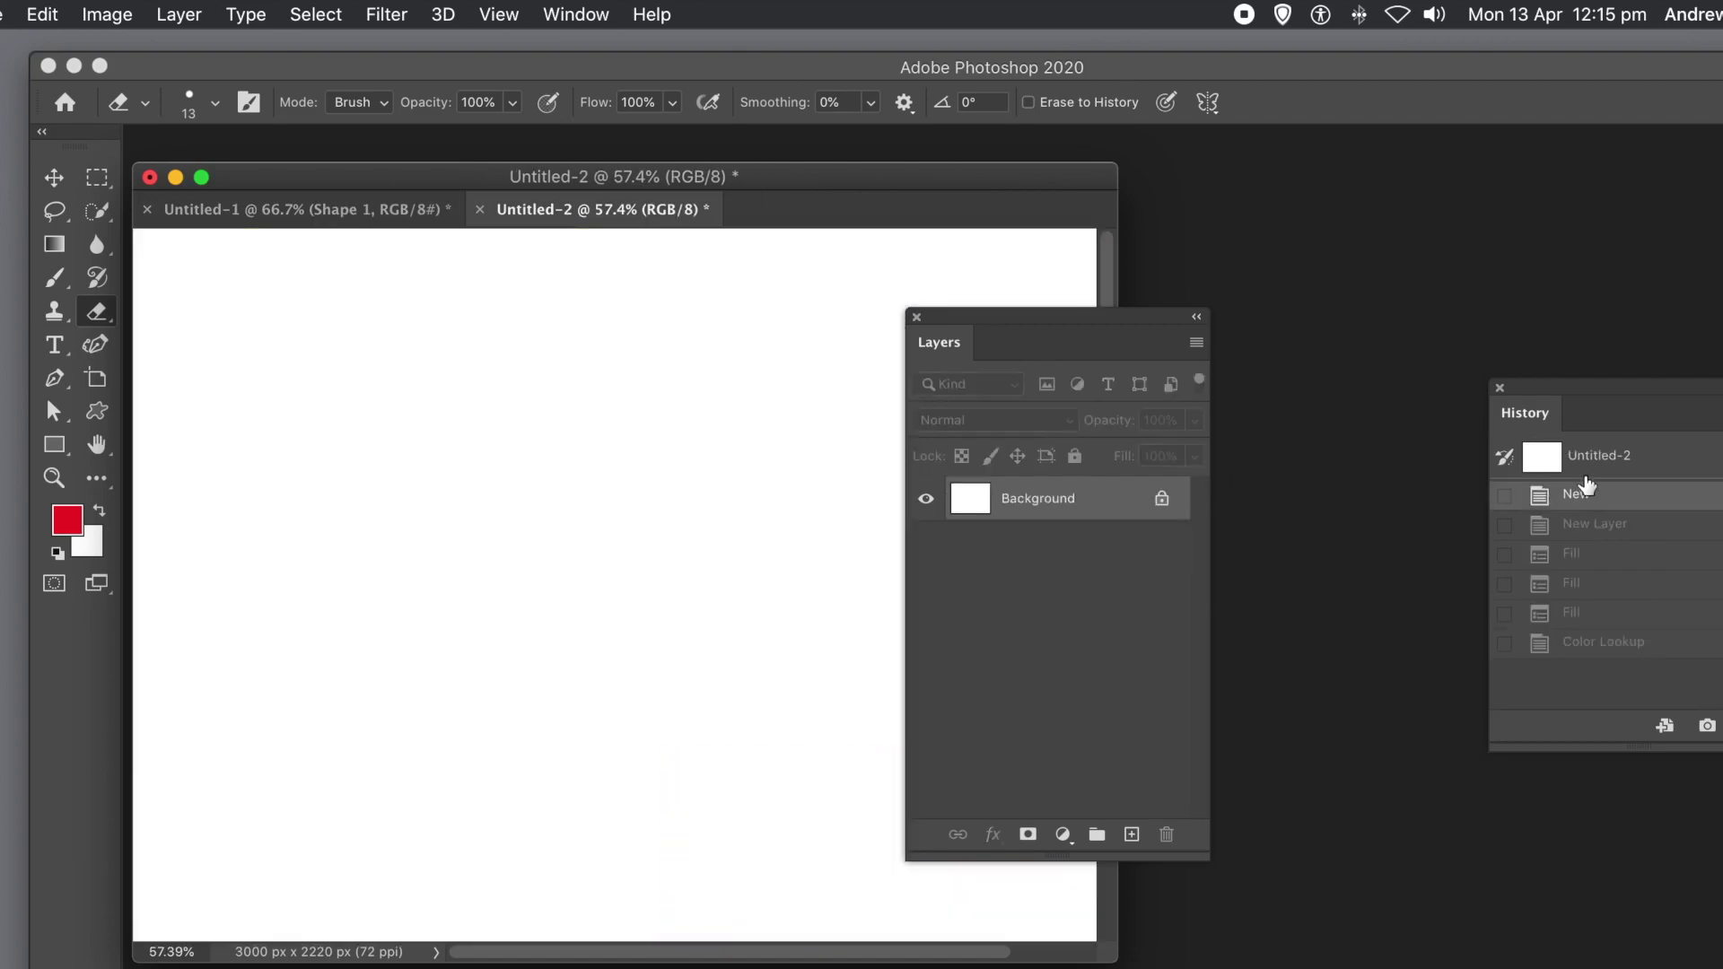
{"action": "left_click", "coordinate": [177, 15]}
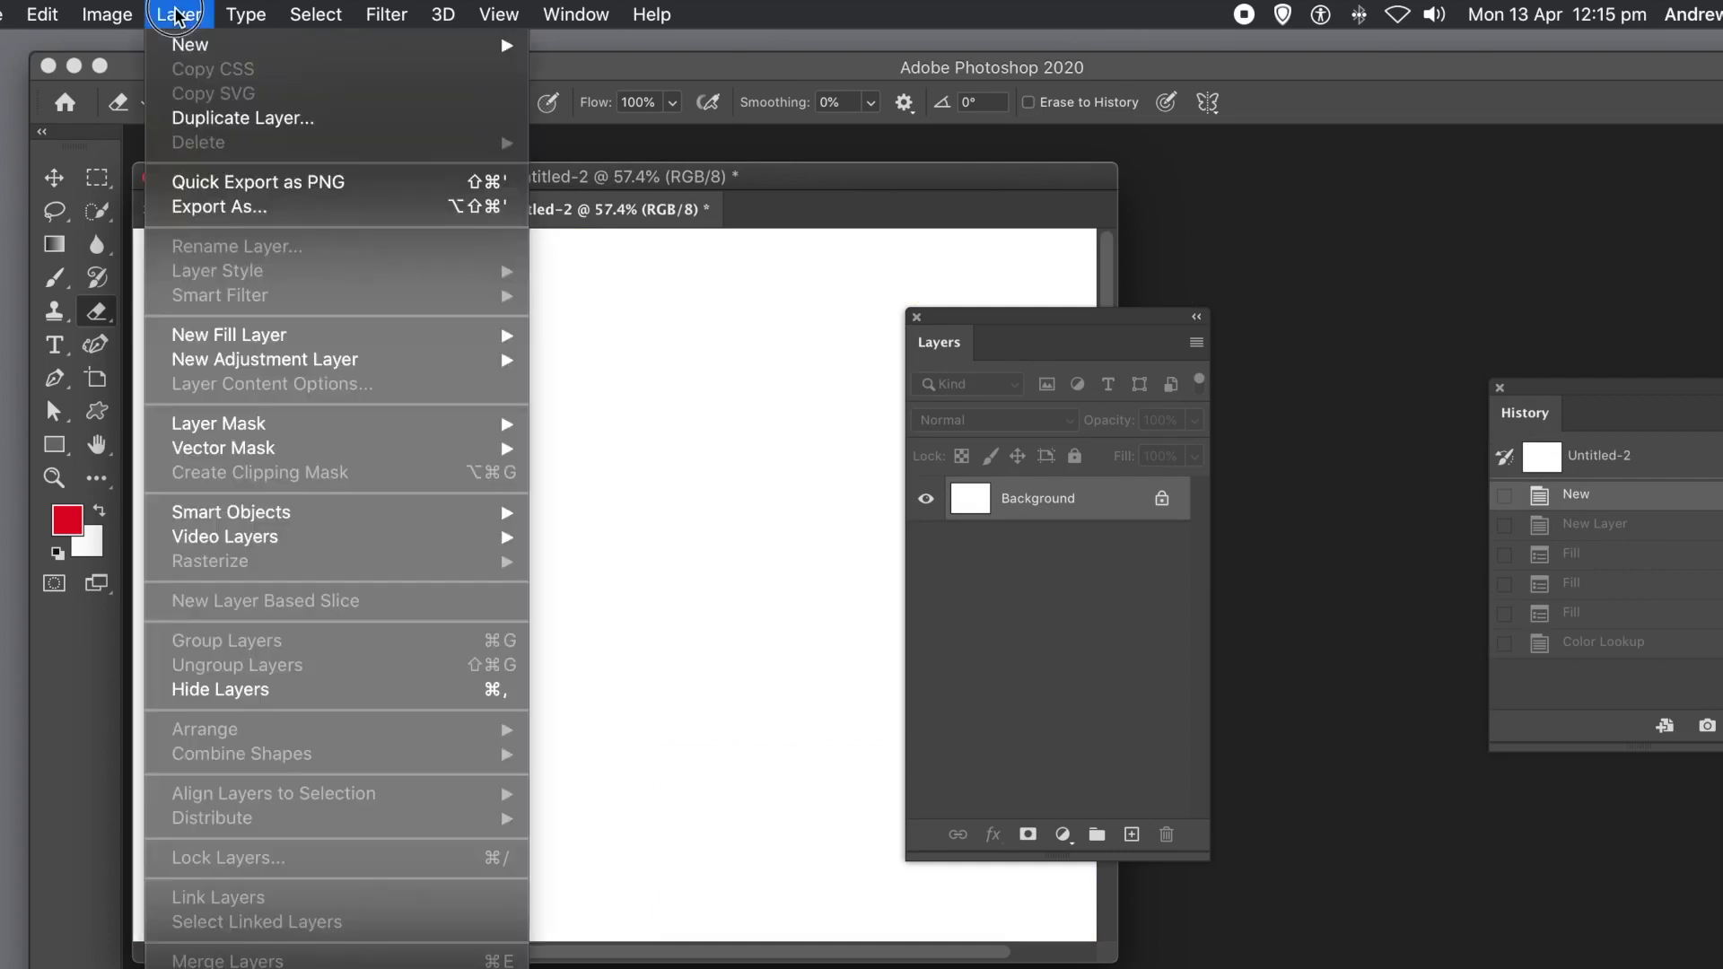
{"action": "mouse_move", "coordinate": [186, 45]}
{"action": "left_click", "coordinate": [599, 53]}
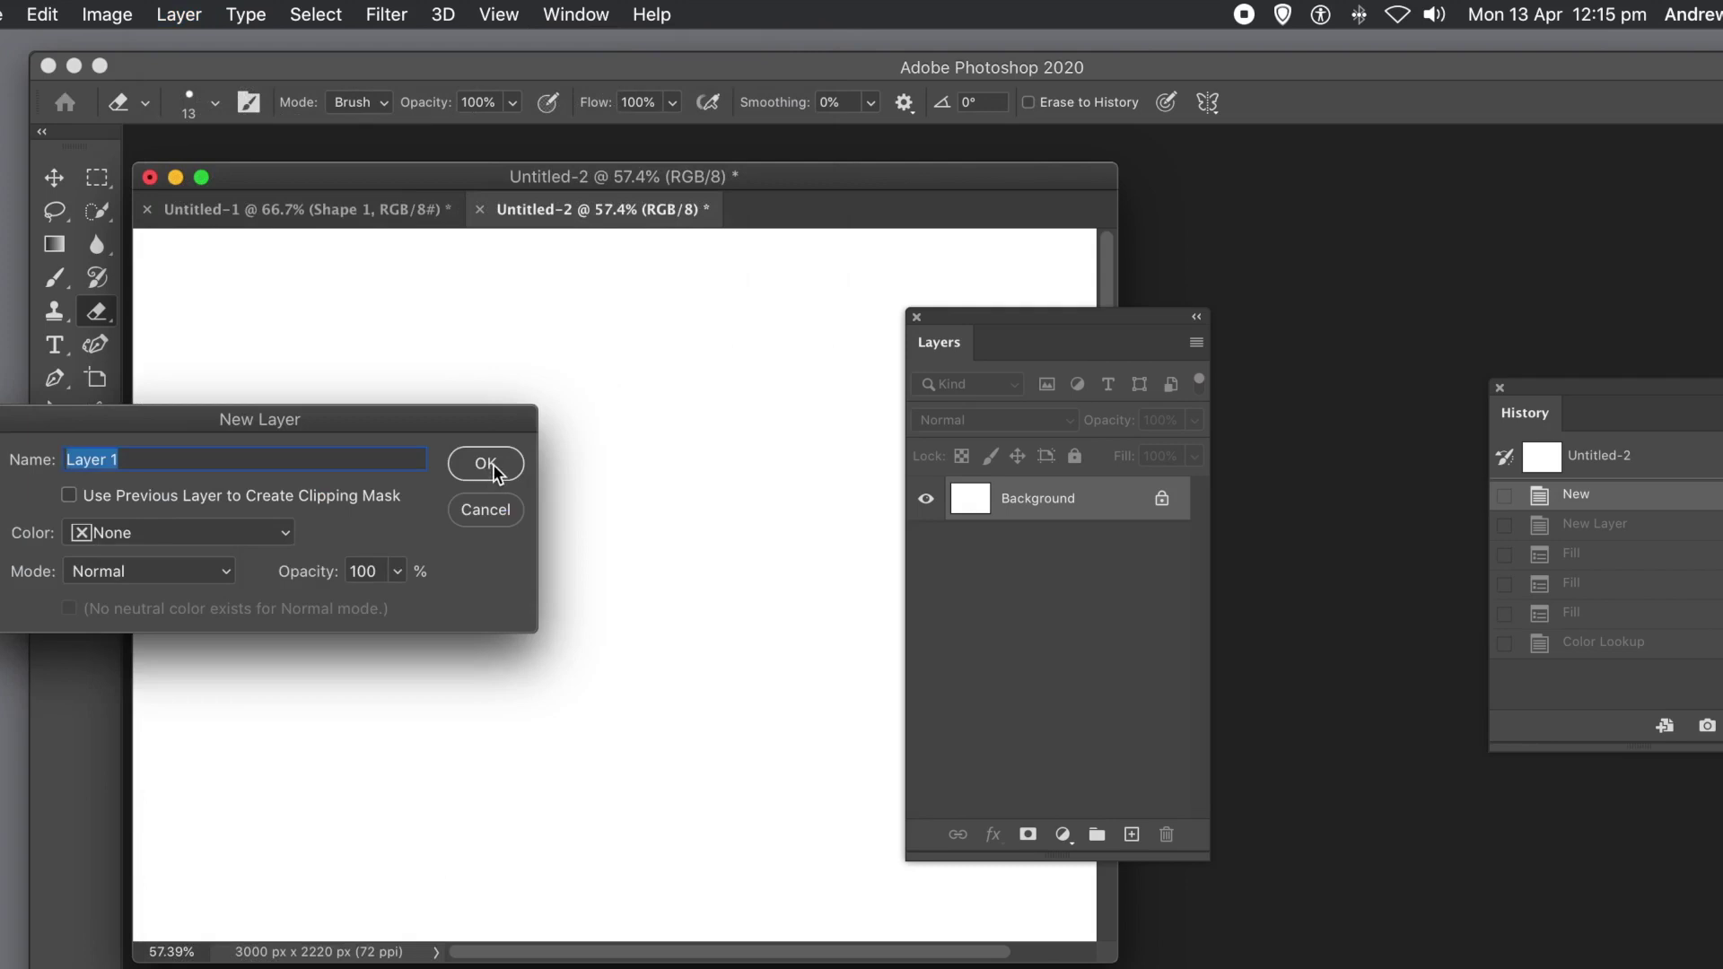
{"action": "left_click", "coordinate": [493, 467]}
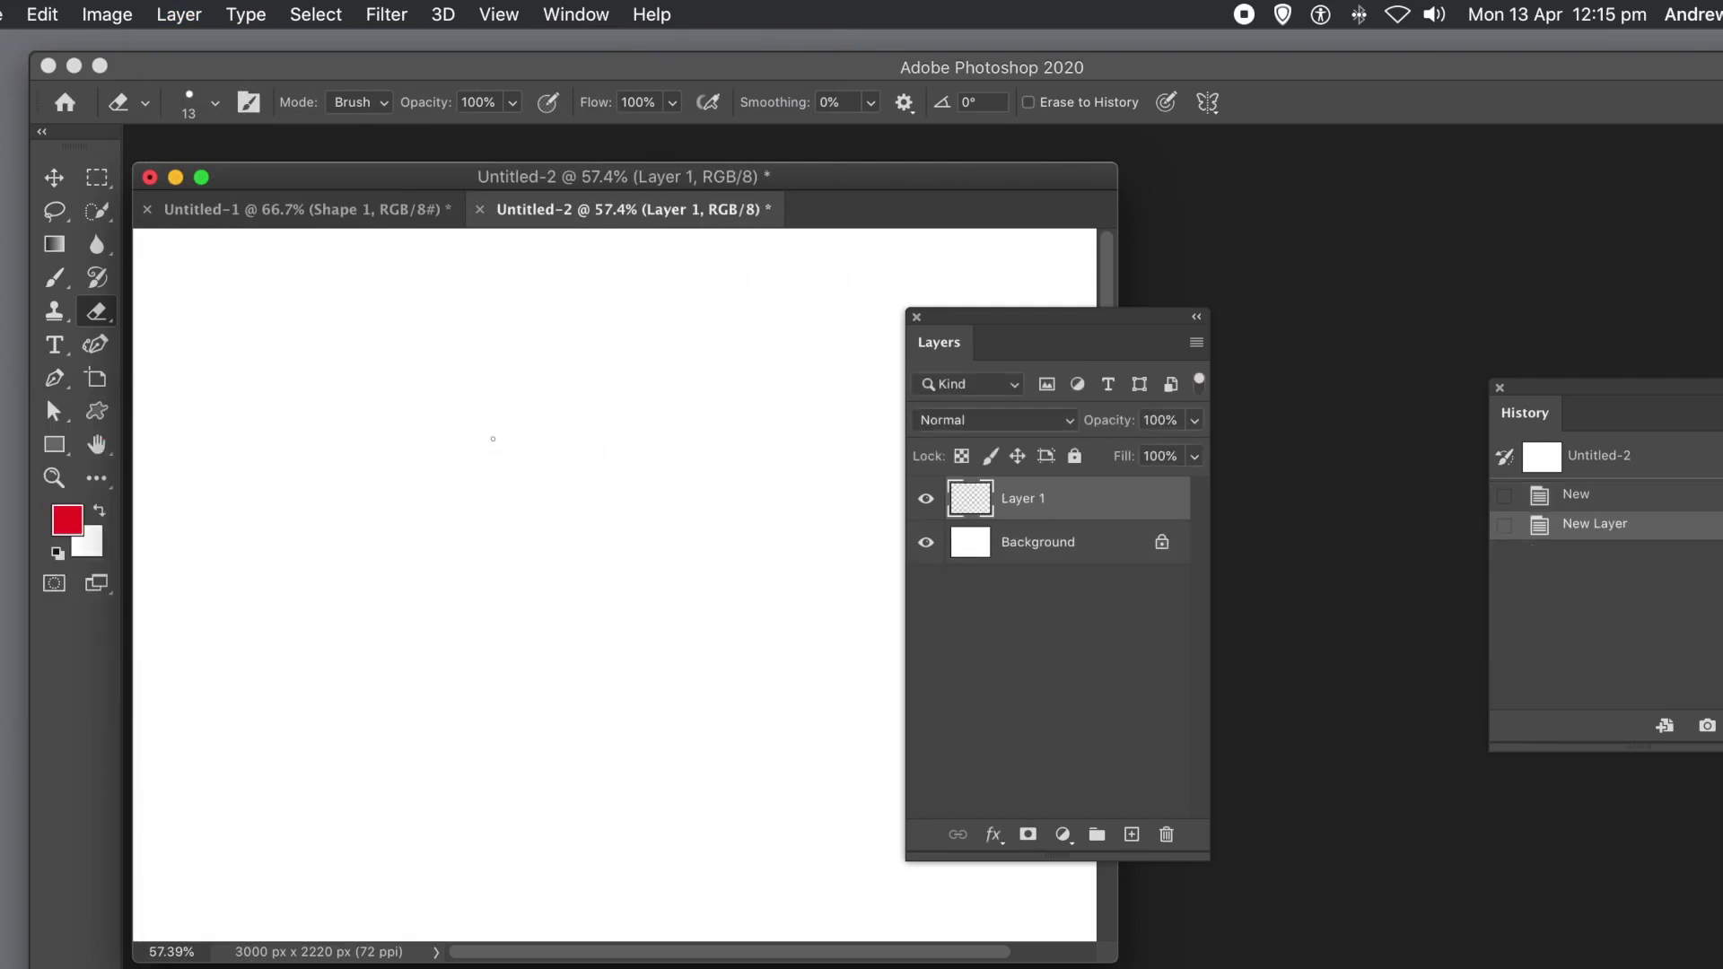
Start a scripted pattern fill on Layer 1 using the newly defined lightning bolt pattern and the Symmetry Fill script.
{"action": "left_click", "coordinate": [43, 14]}
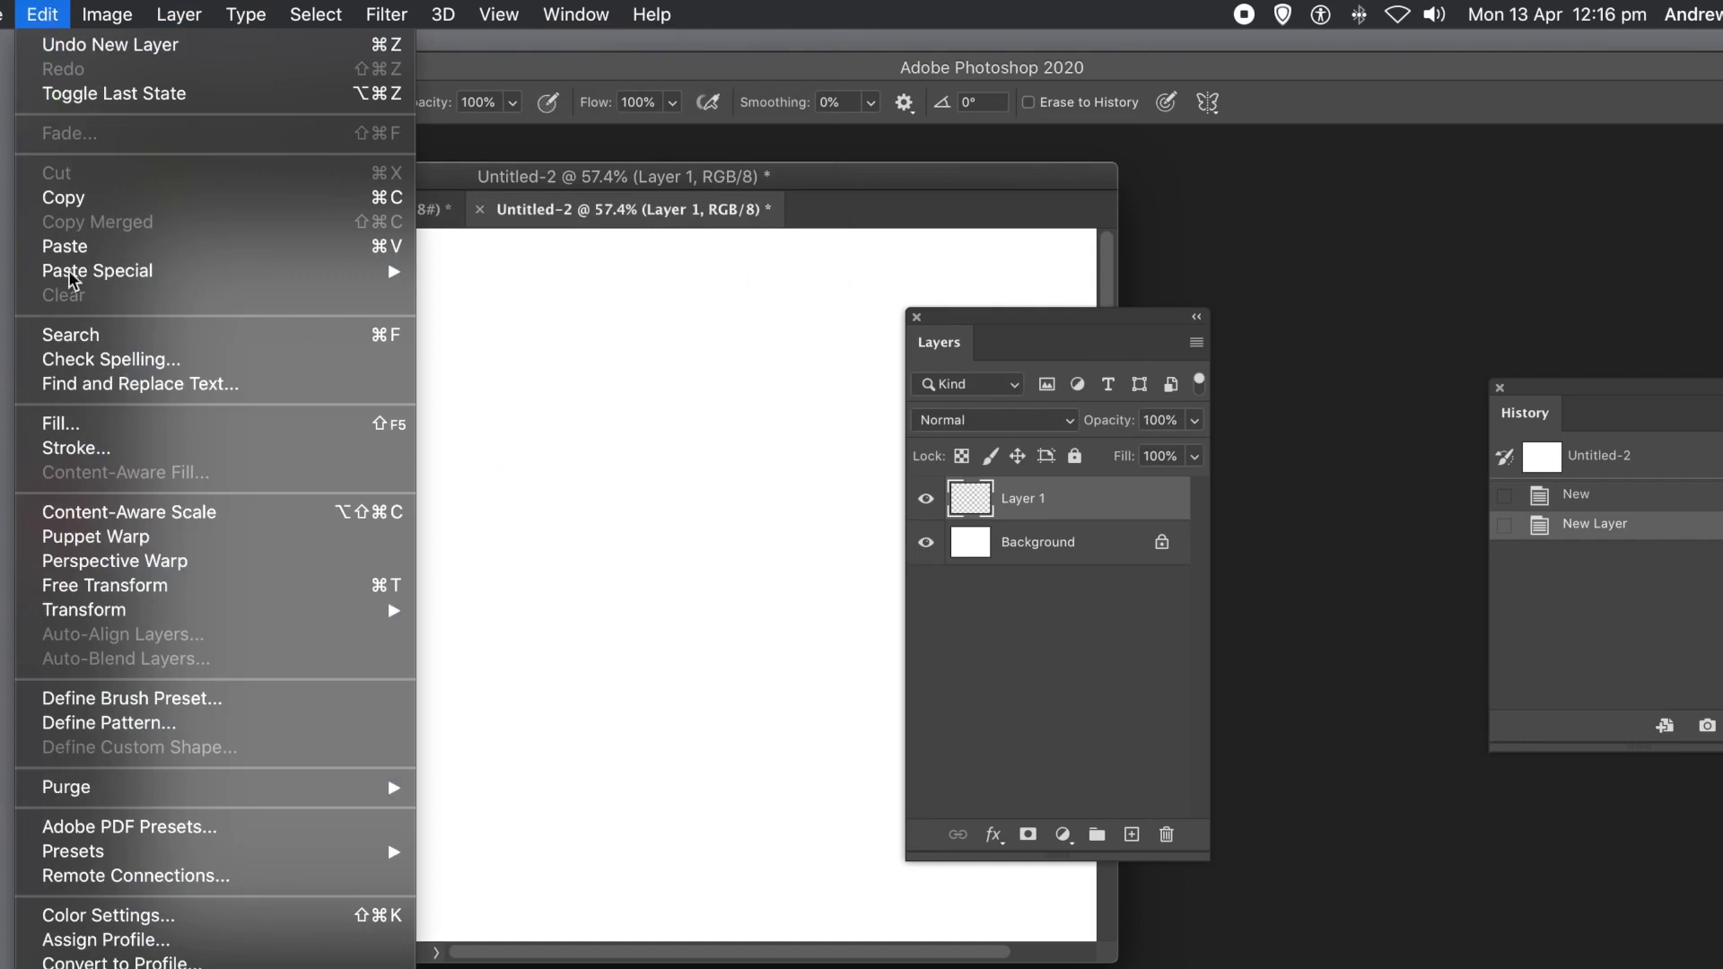
{"action": "left_click", "coordinate": [68, 422]}
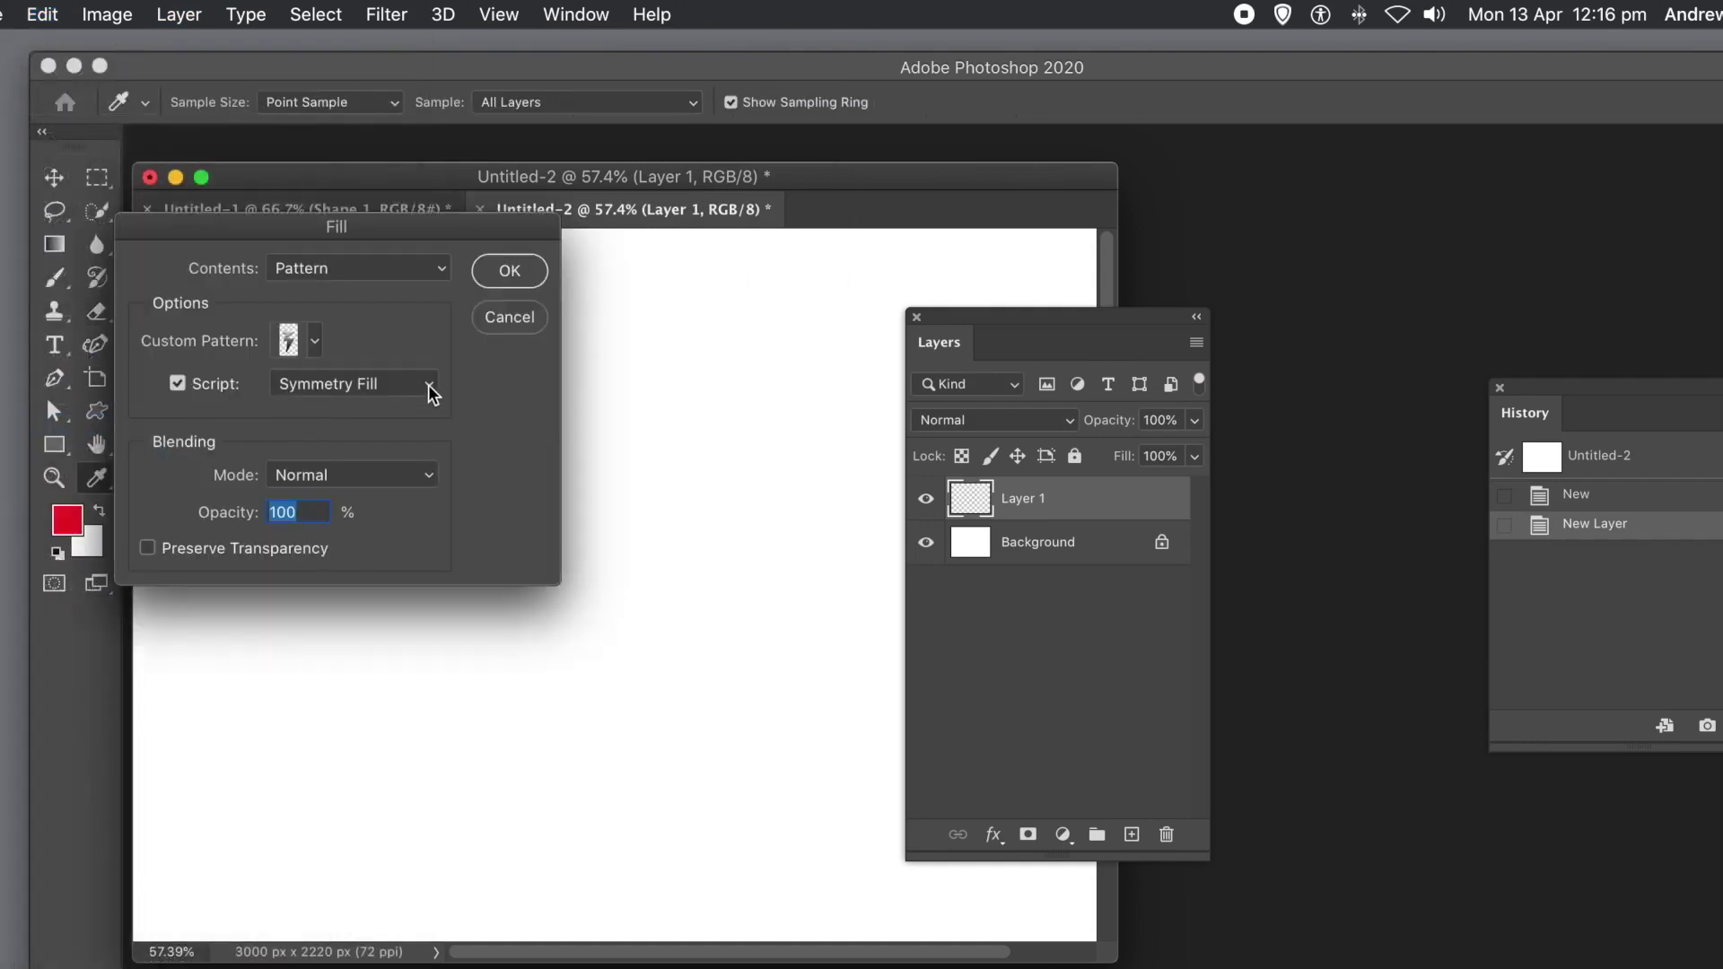
{"action": "left_click", "coordinate": [303, 347]}
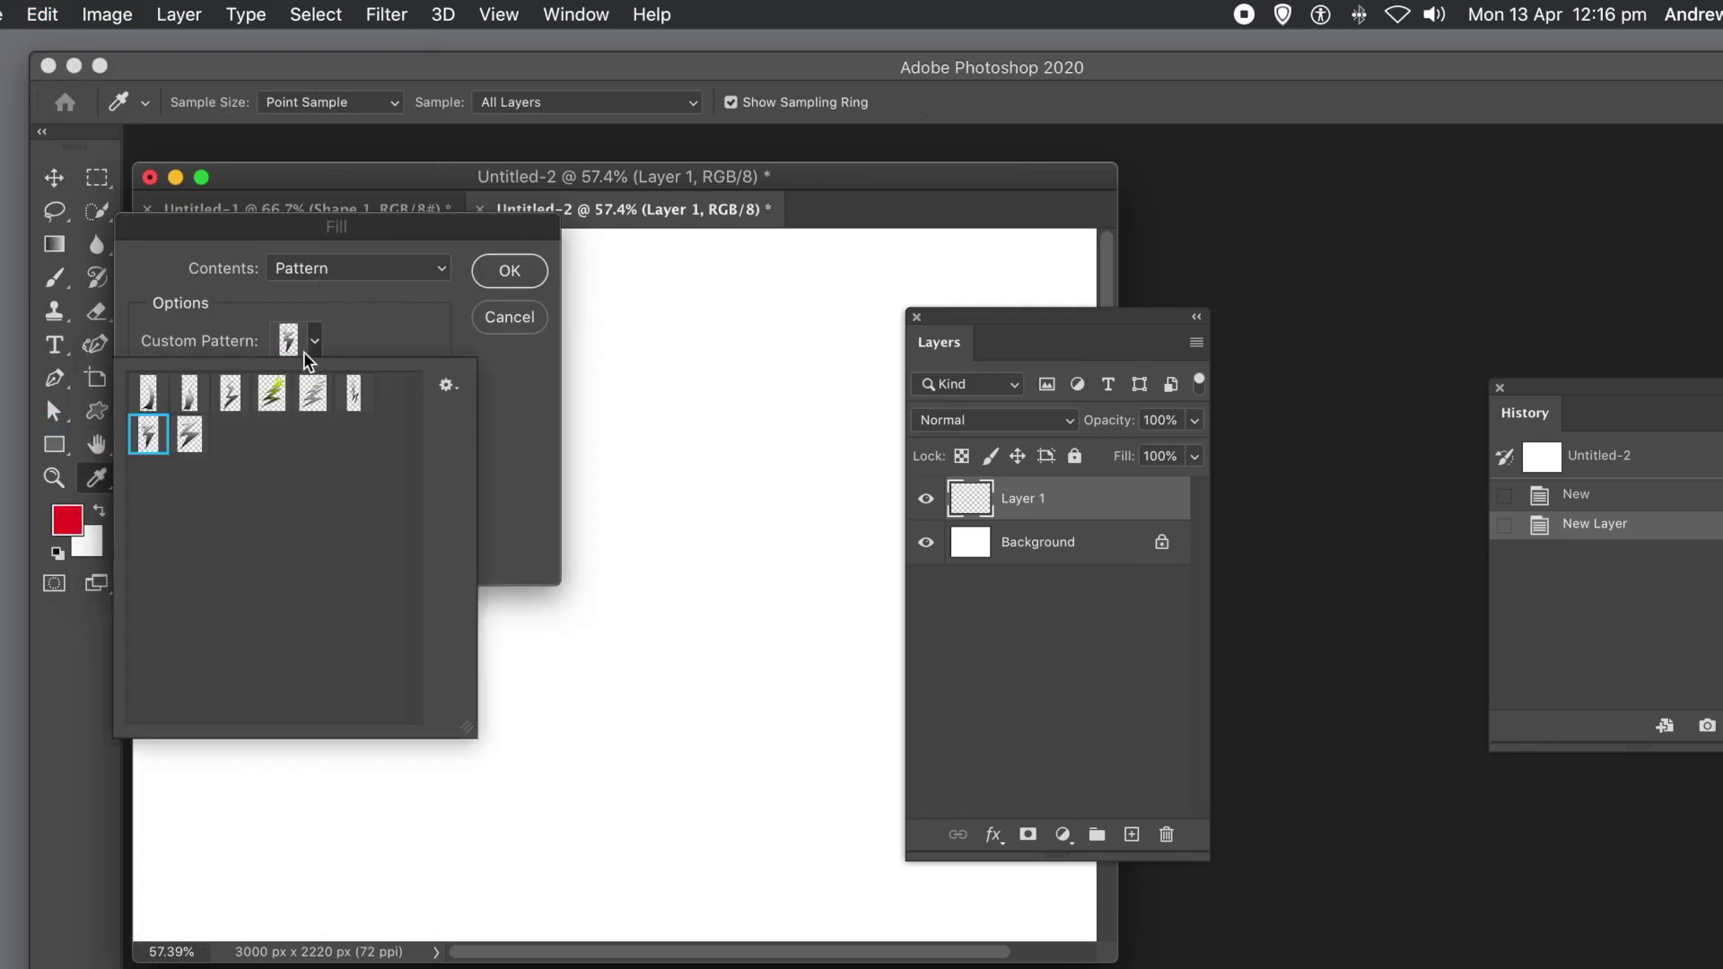
{"action": "left_click", "coordinate": [192, 440]}
{"action": "left_click", "coordinate": [519, 455]}
{"action": "left_click", "coordinate": [179, 384]}
{"action": "left_click", "coordinate": [179, 385]}
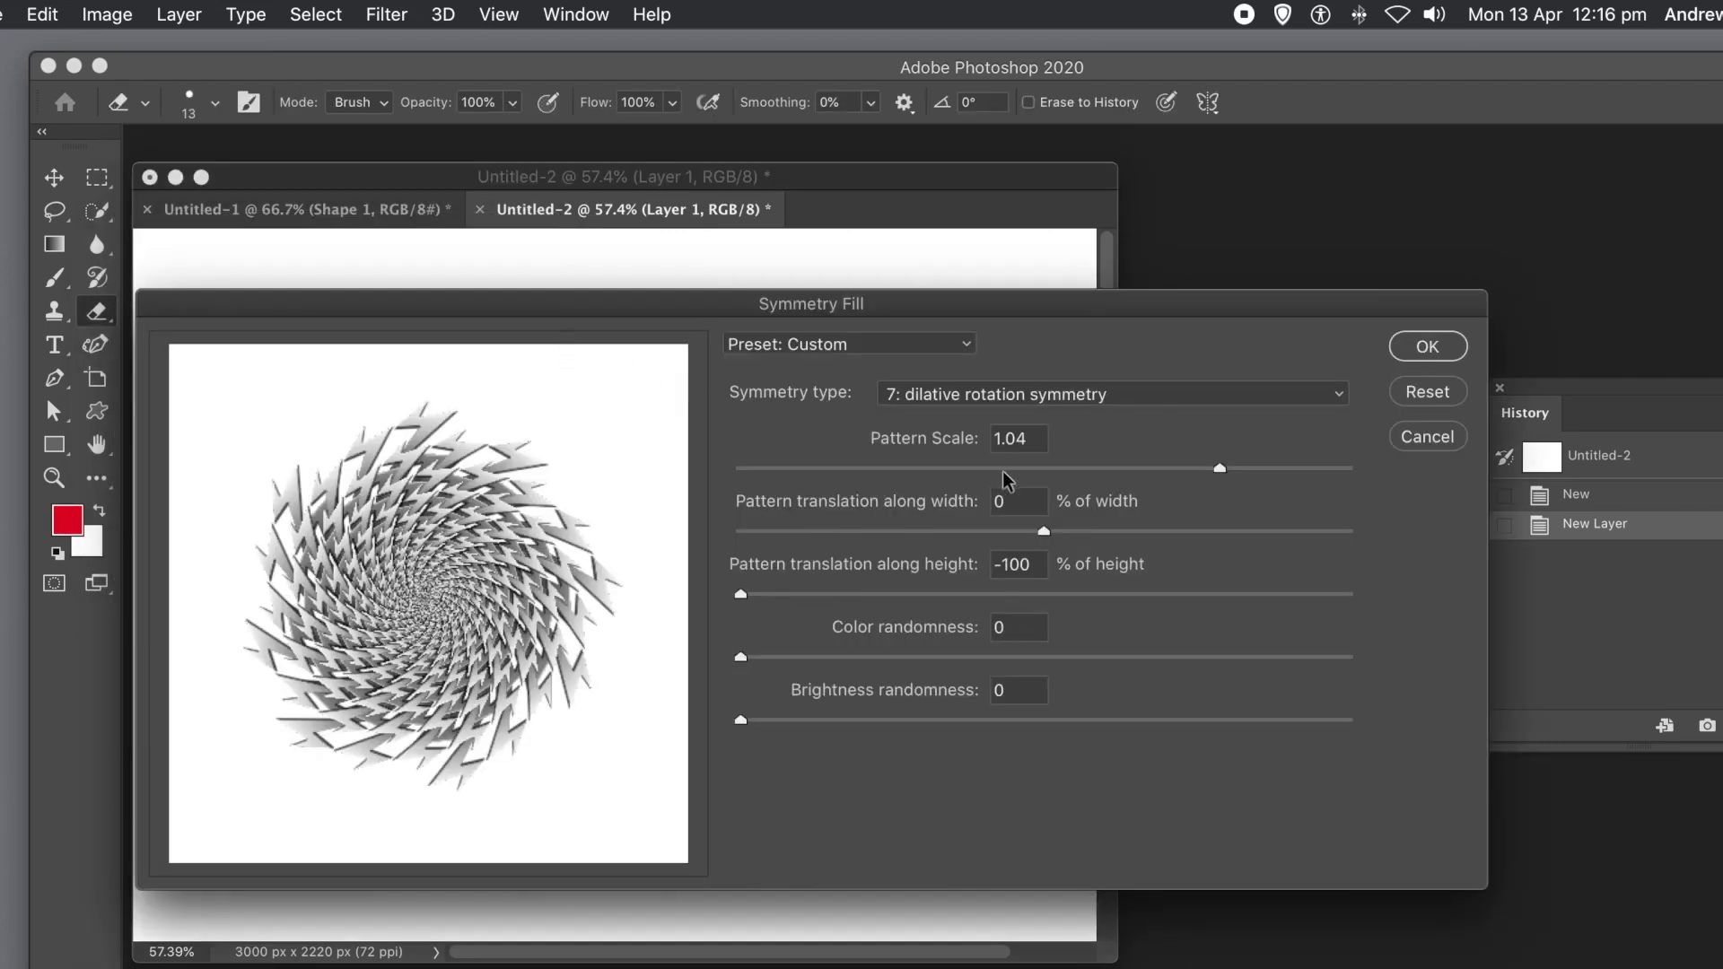
Set the Symmetry Fill's pattern scale to 1.25 and apply the dilative rotation fill.
{"action": "left_click_drag", "start_coordinate": [1250, 468], "coordinate": [1347, 479]}
{"action": "left_click_drag", "start_coordinate": [1061, 299], "coordinate": [567, 291]}
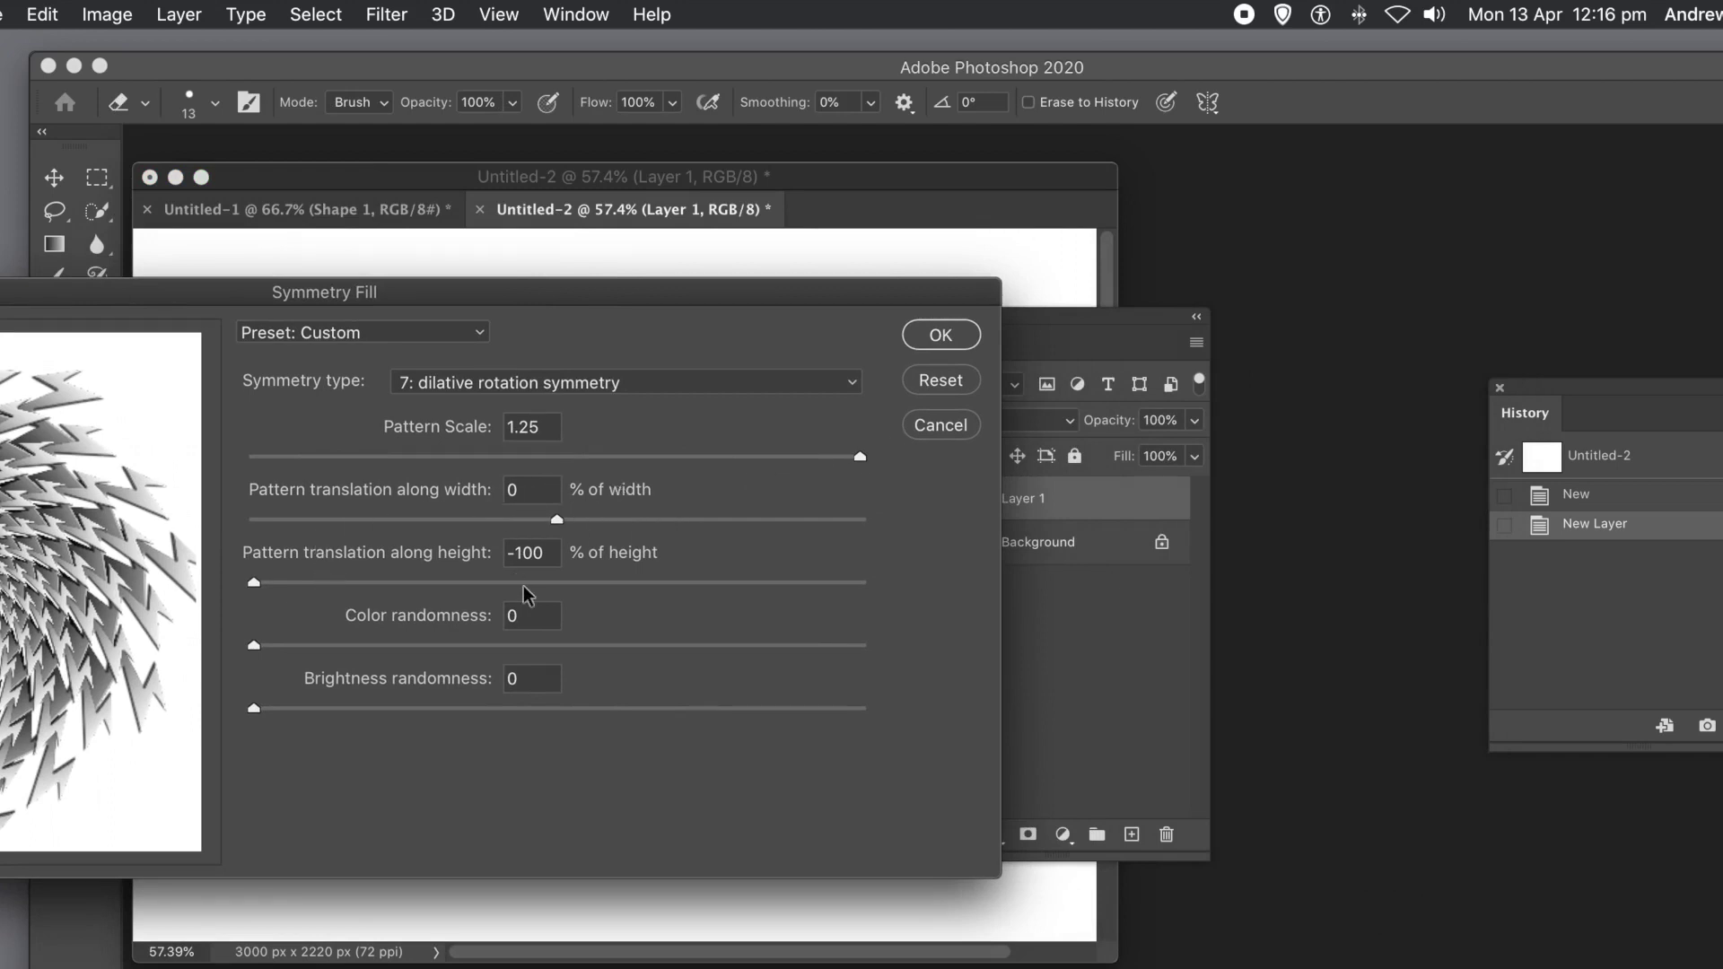
{"action": "double_click", "coordinate": [557, 551]}
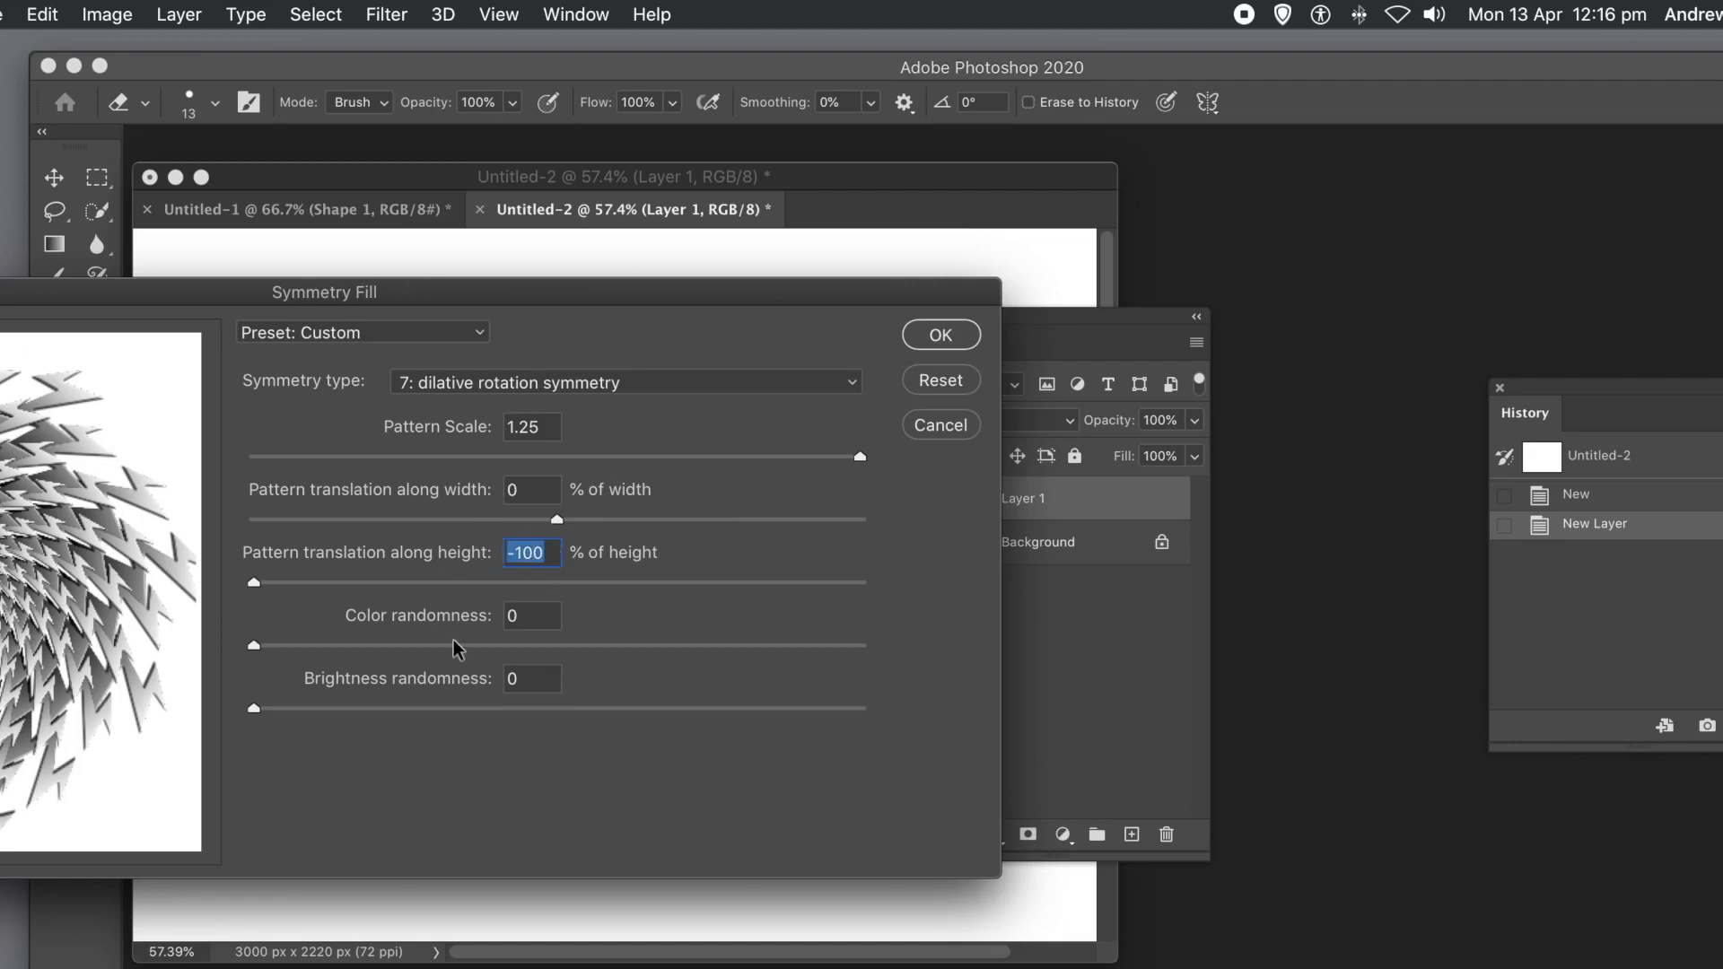
{"action": "left_click", "coordinate": [962, 342]}
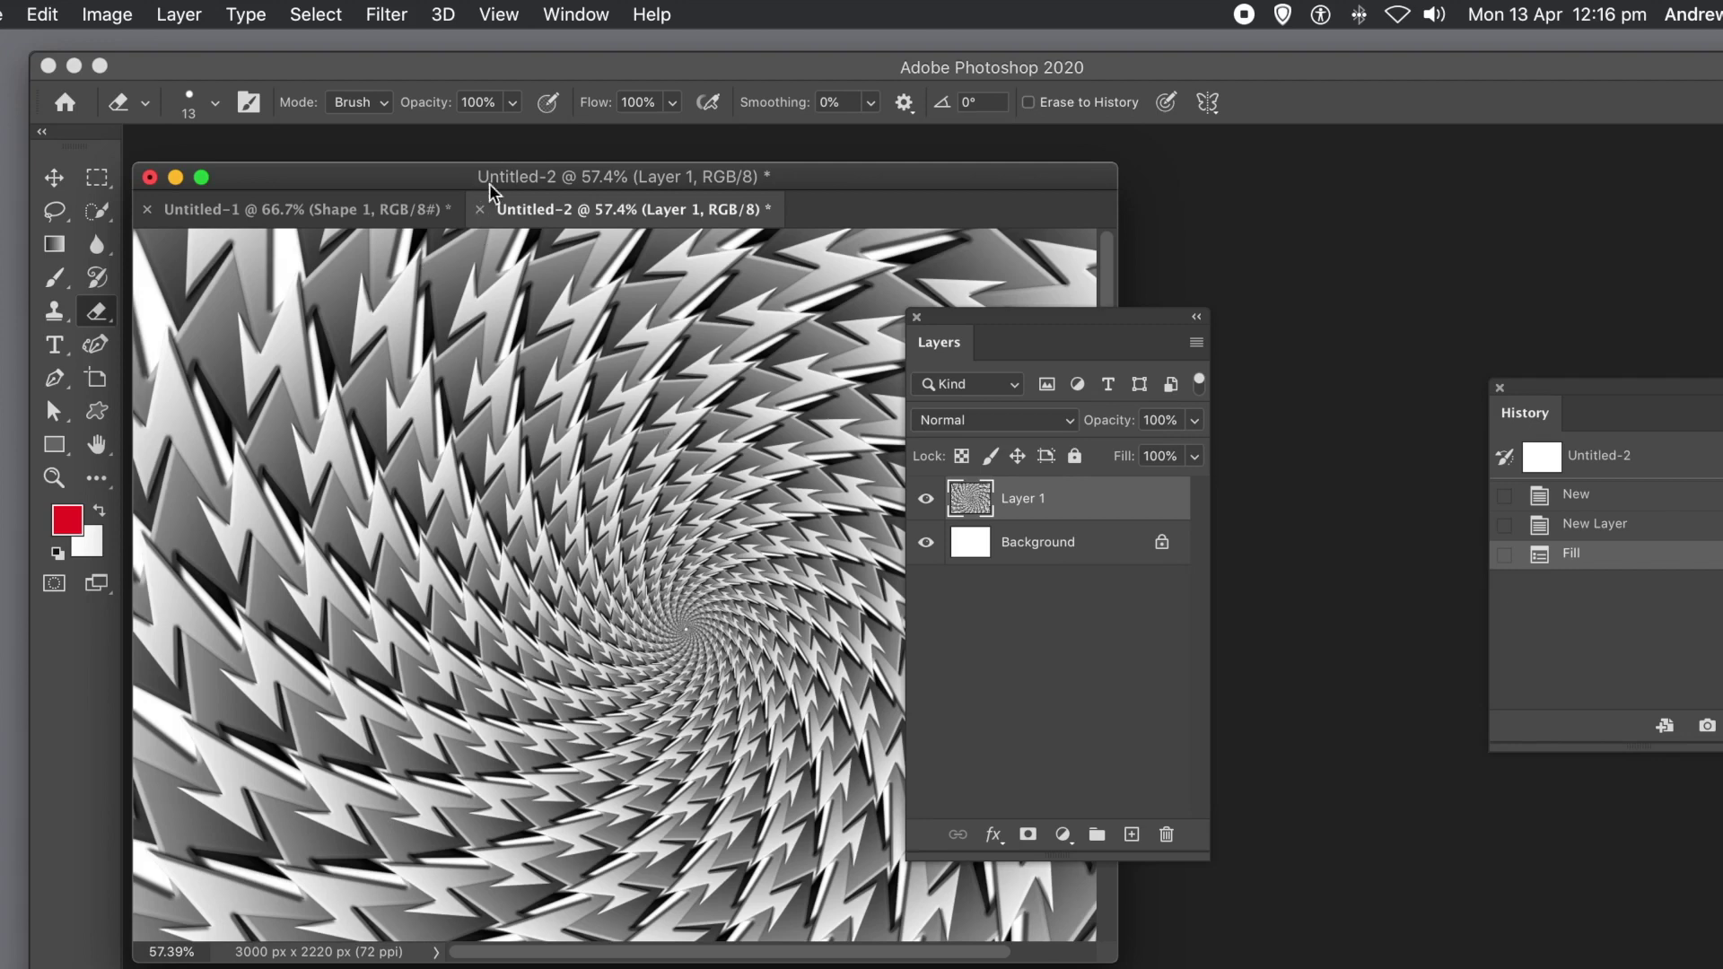
Fill Layer 1 again with the same bolt pattern using dilative rotation symmetry at a pattern scale of 1.09.
{"action": "left_click", "coordinate": [47, 16]}
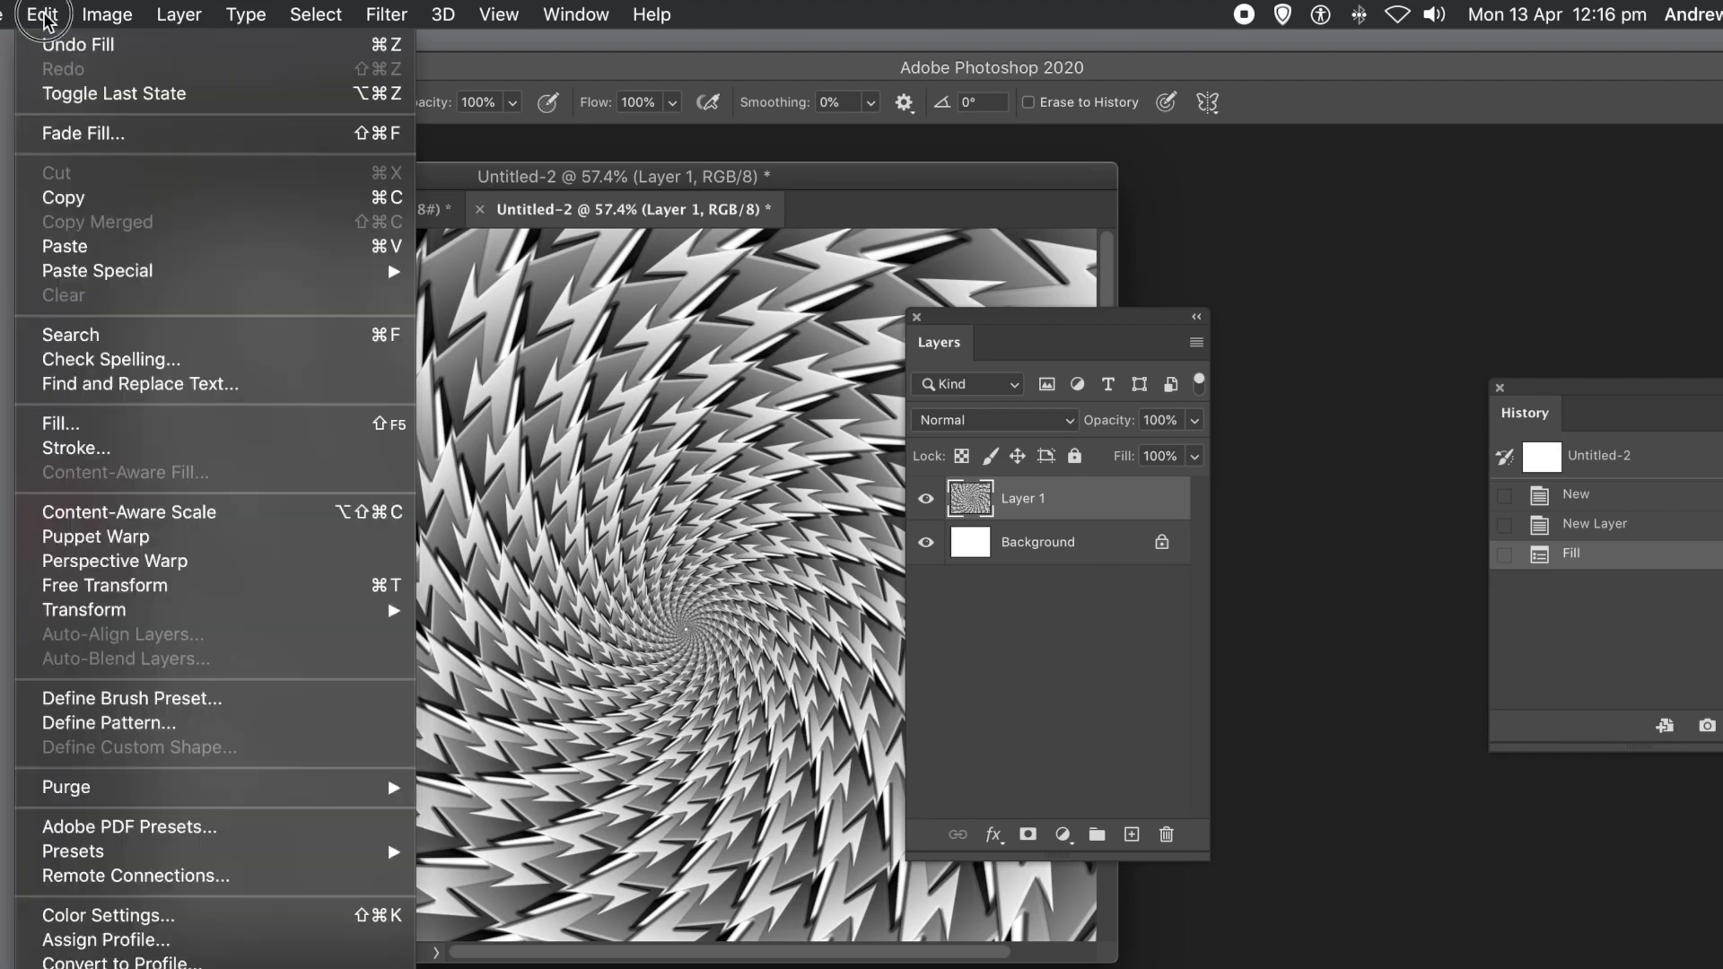
{"action": "left_click", "coordinate": [63, 431]}
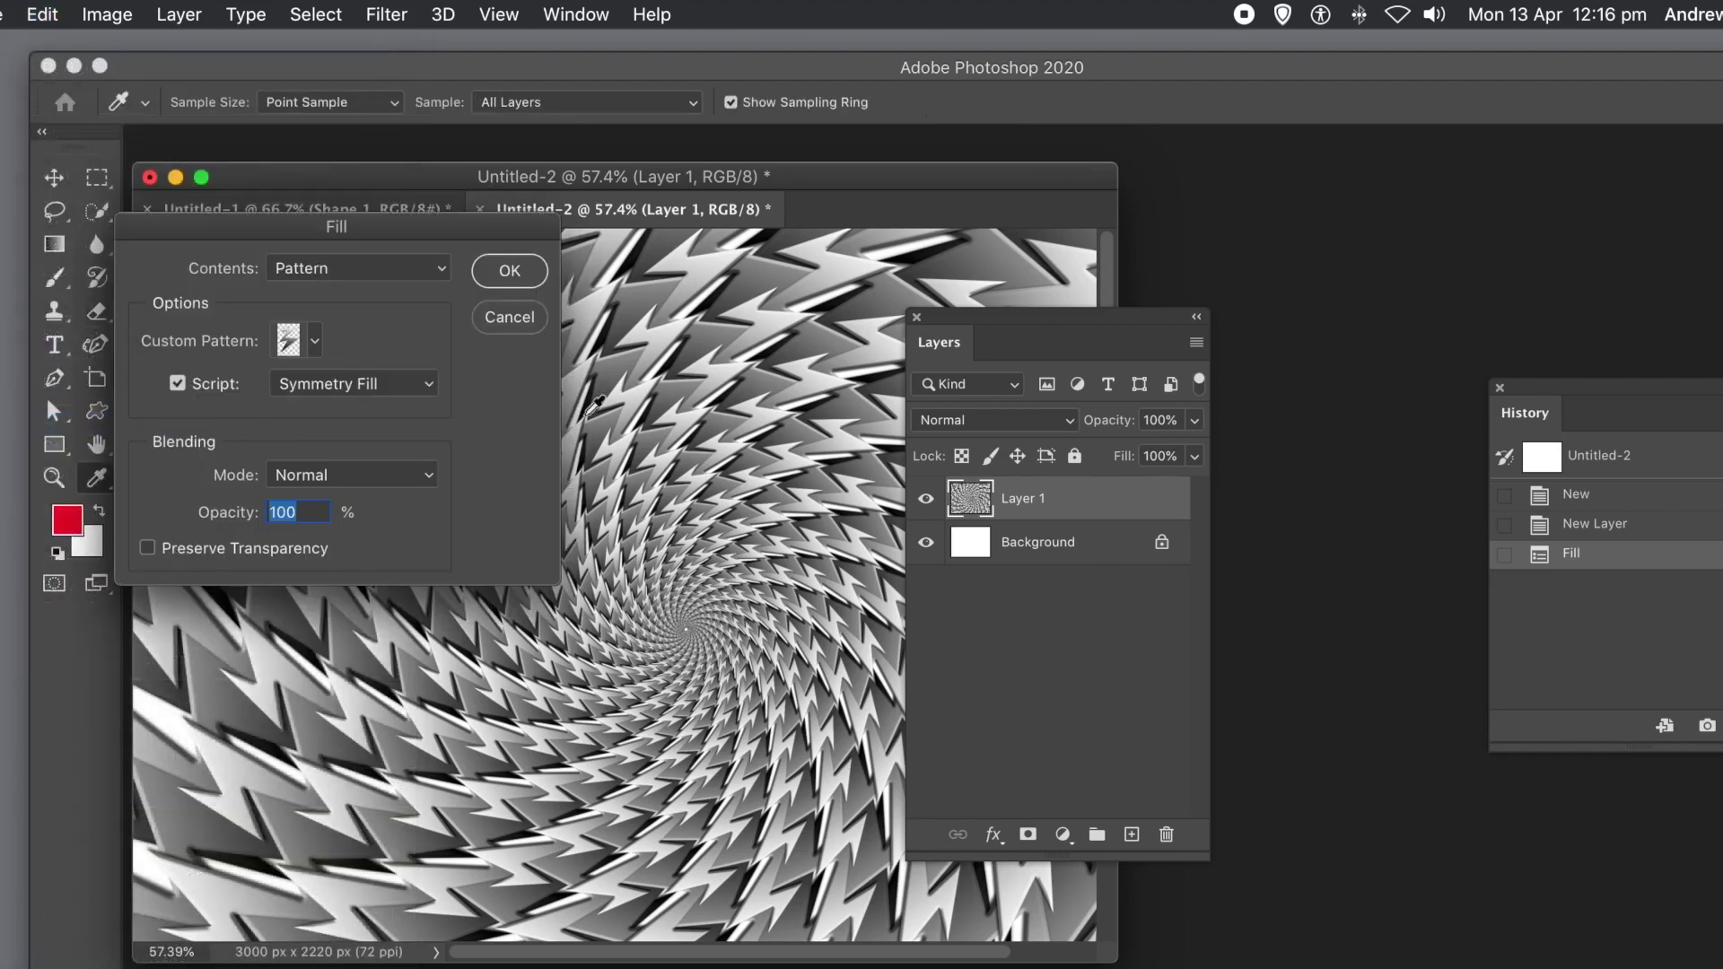
{"action": "left_click", "coordinate": [505, 273]}
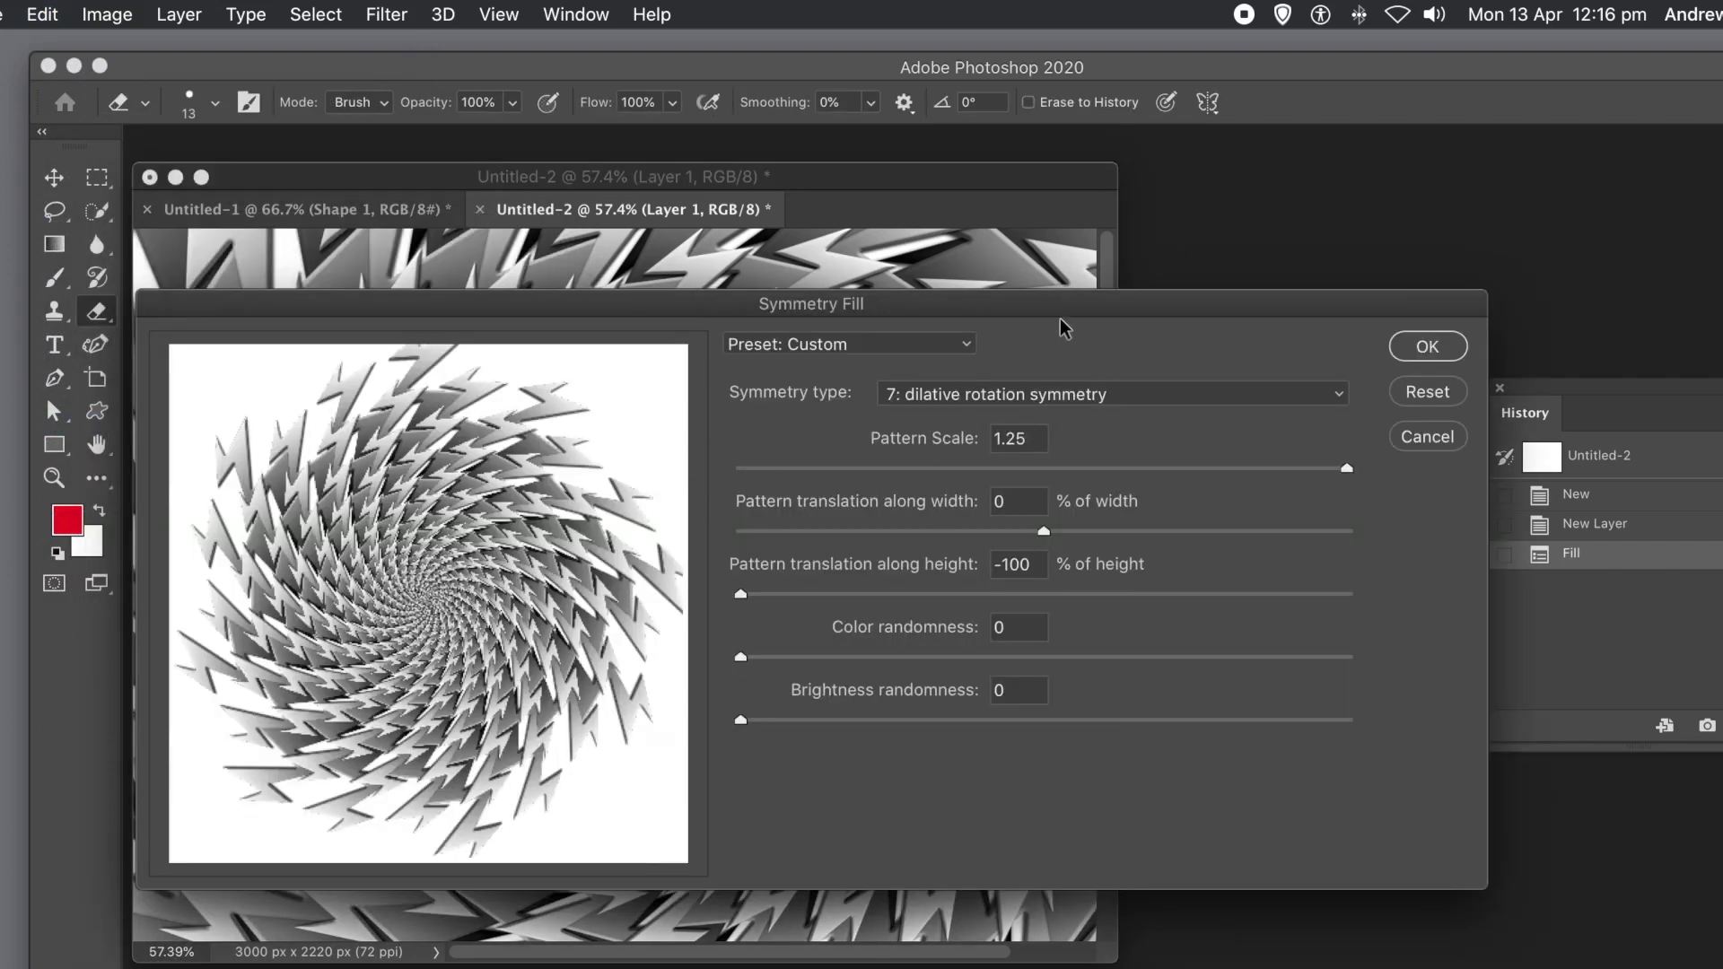
{"action": "left_click_drag", "start_coordinate": [1057, 315], "coordinate": [751, 341]}
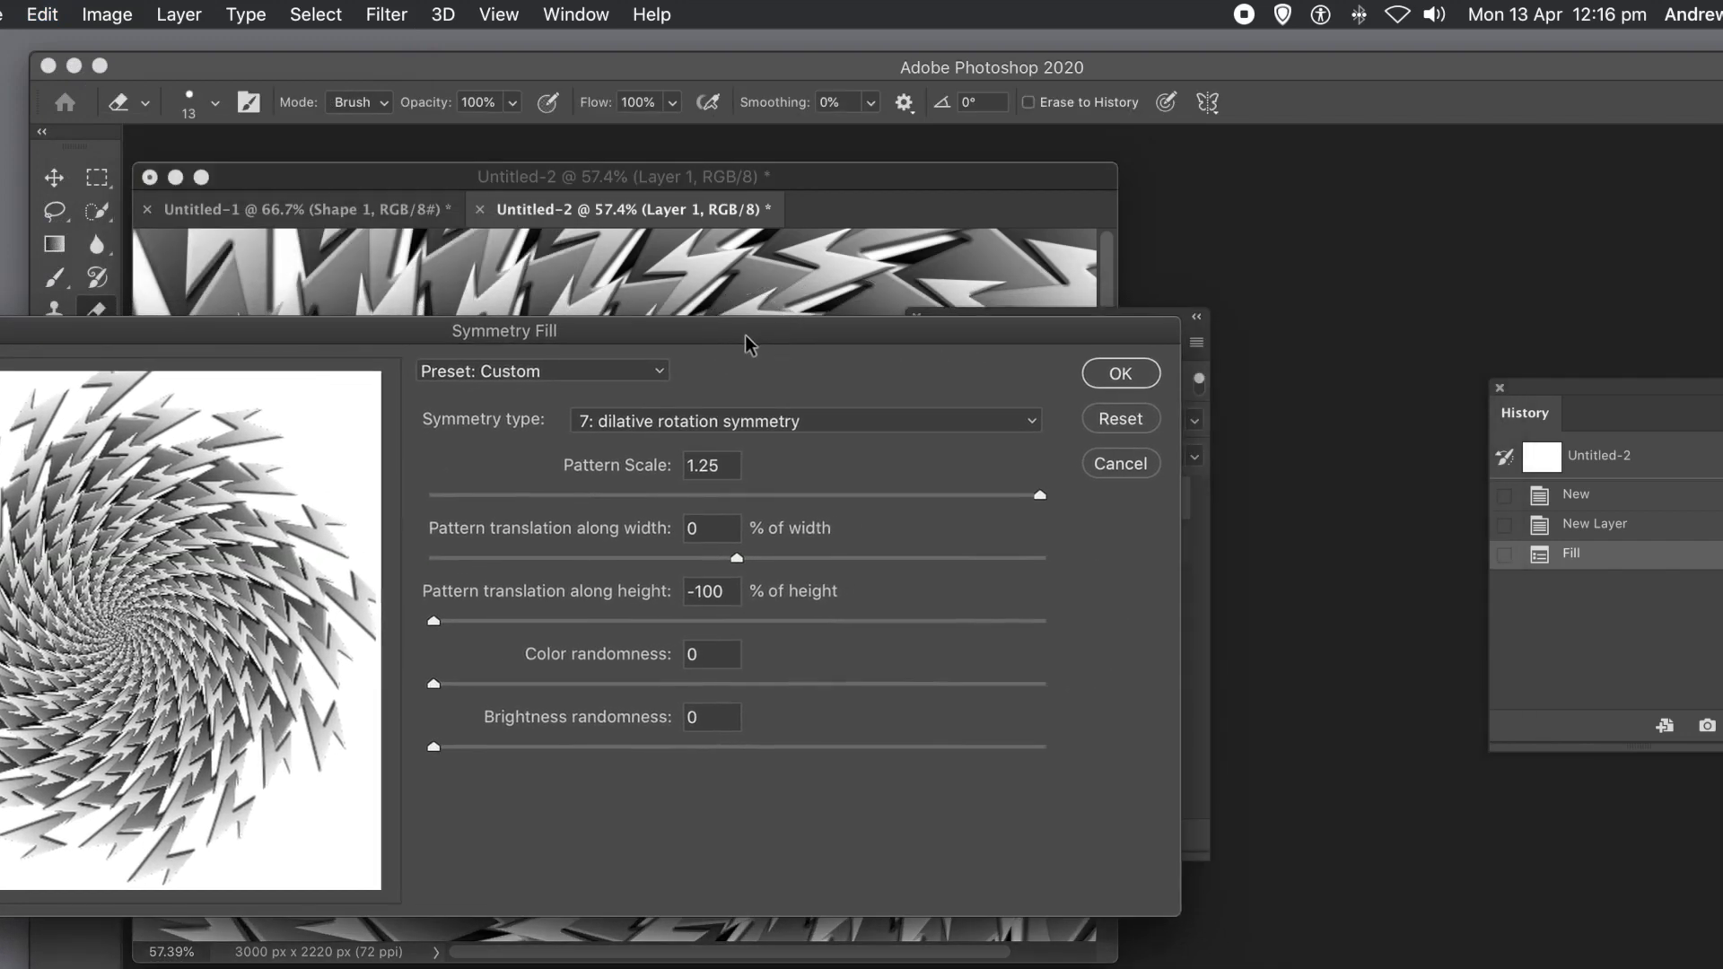
{"action": "left_click", "coordinate": [777, 429]}
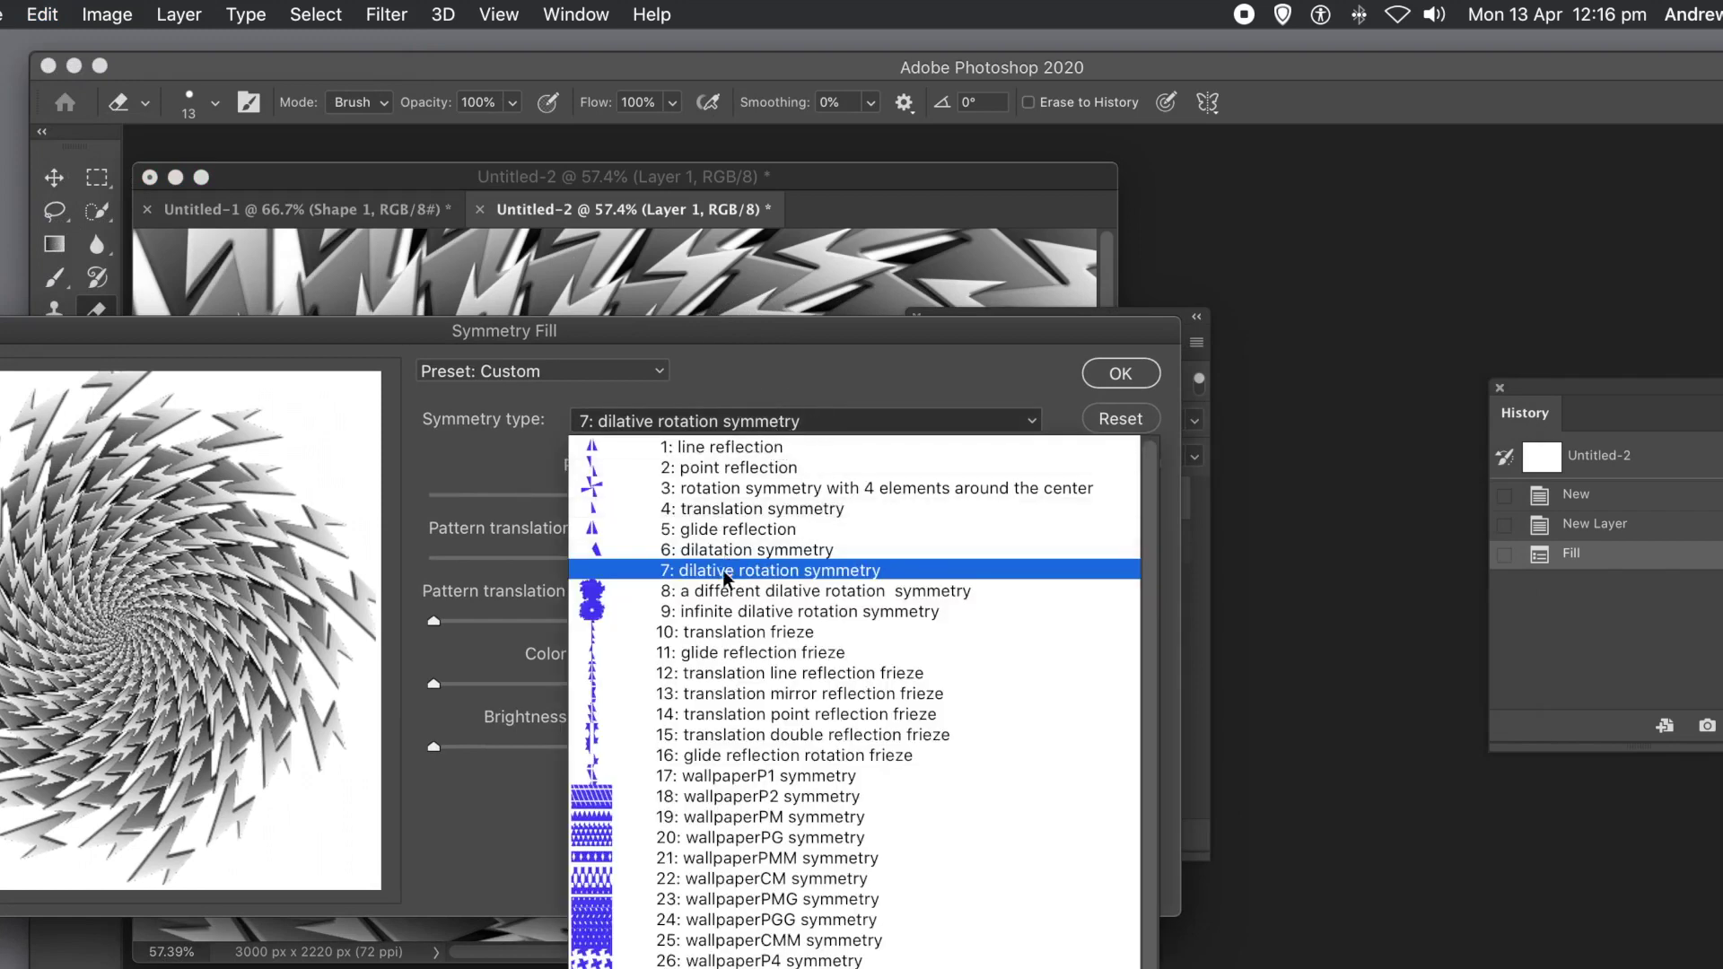
{"action": "left_click", "coordinate": [966, 375]}
{"action": "left_click_drag", "start_coordinate": [1038, 497], "coordinate": [939, 497]}
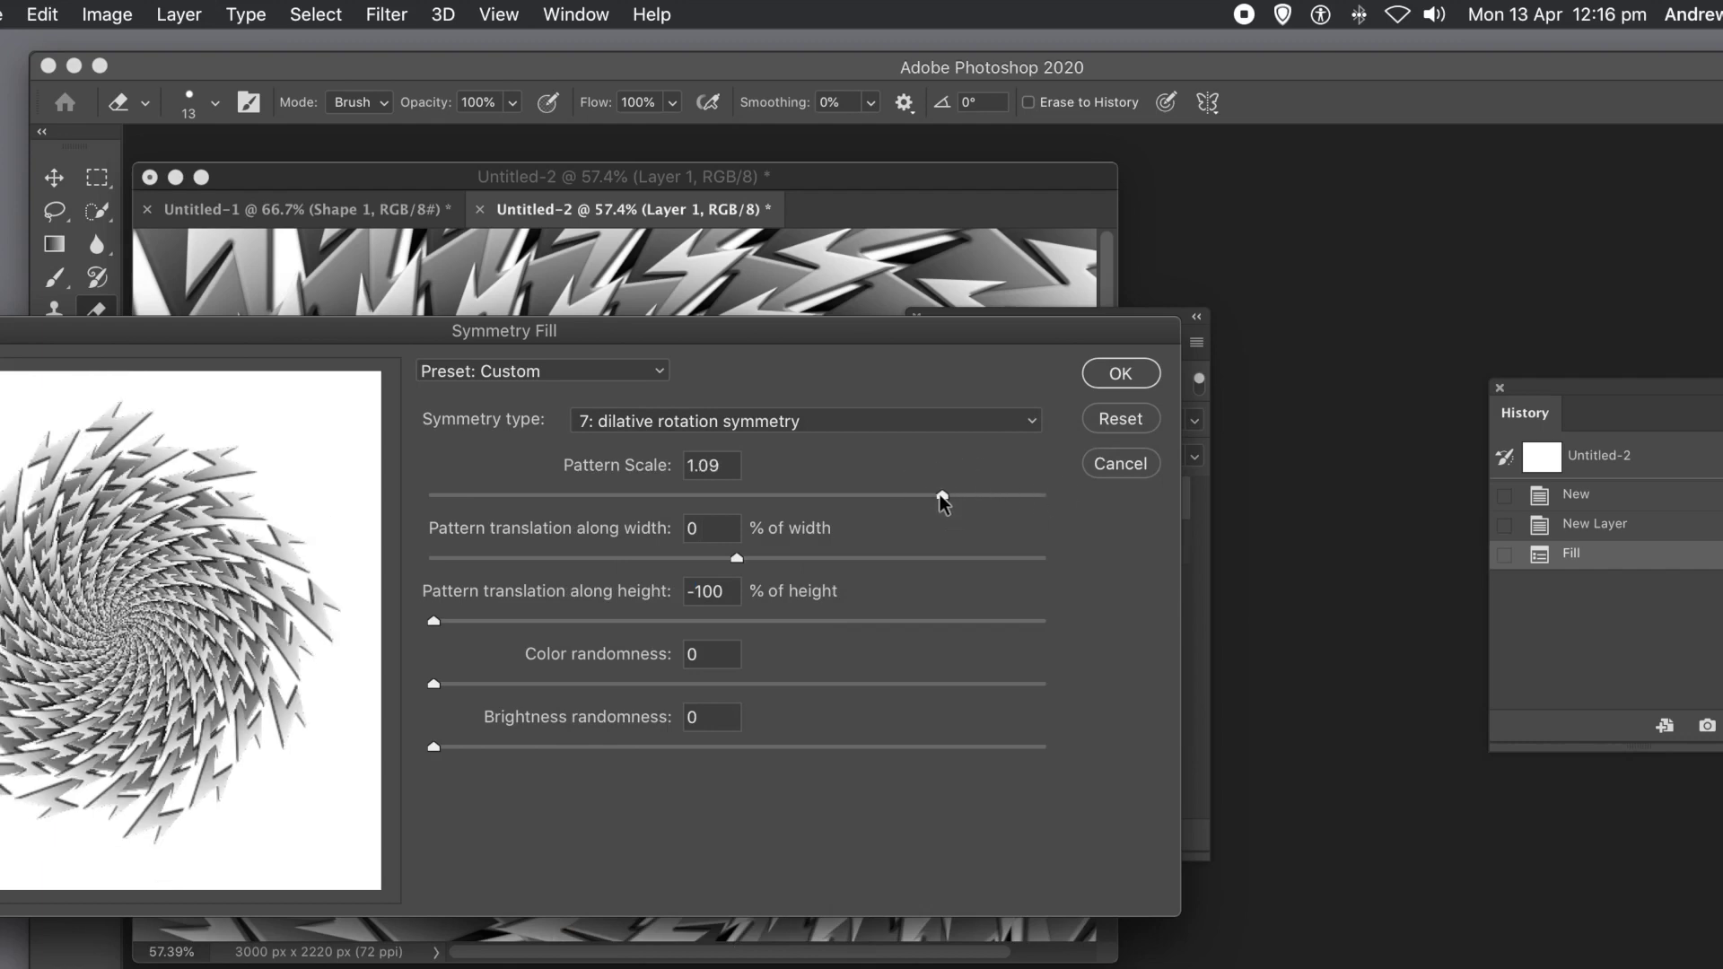
{"action": "left_click", "coordinate": [1138, 374]}
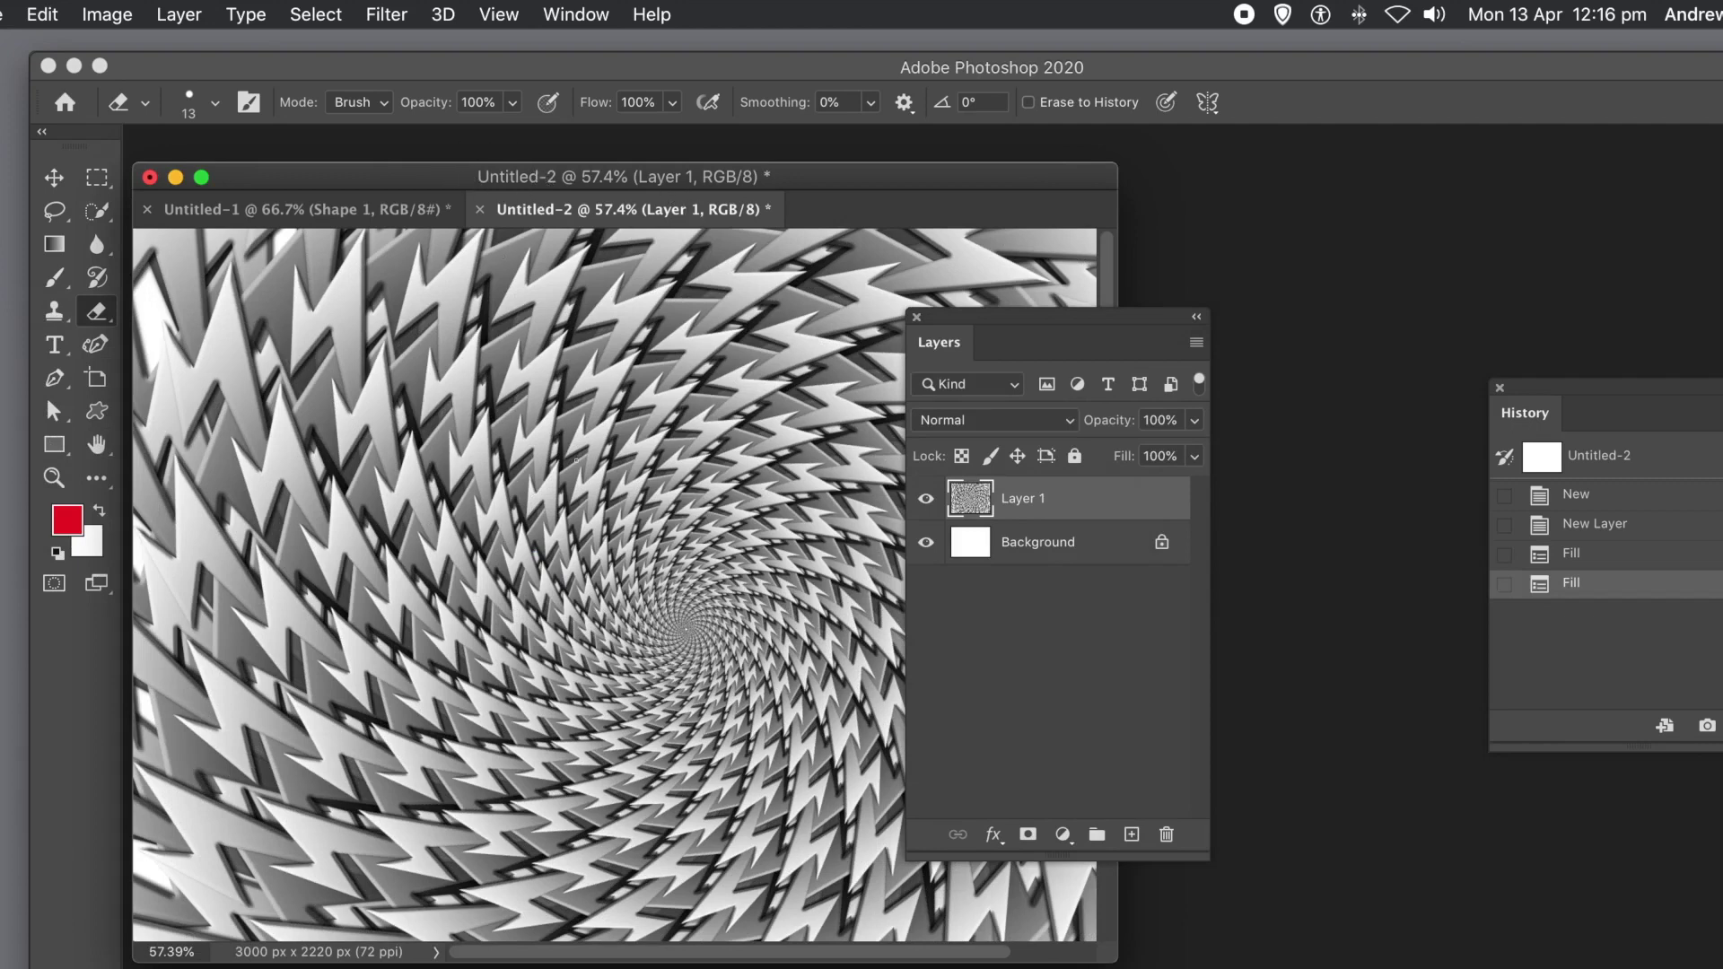
Start a Color Lookup adjustment on Layer 1 and try the 3Strip.look and filmstock_50.3dl 3D LUTs.
{"action": "left_click", "coordinate": [108, 16]}
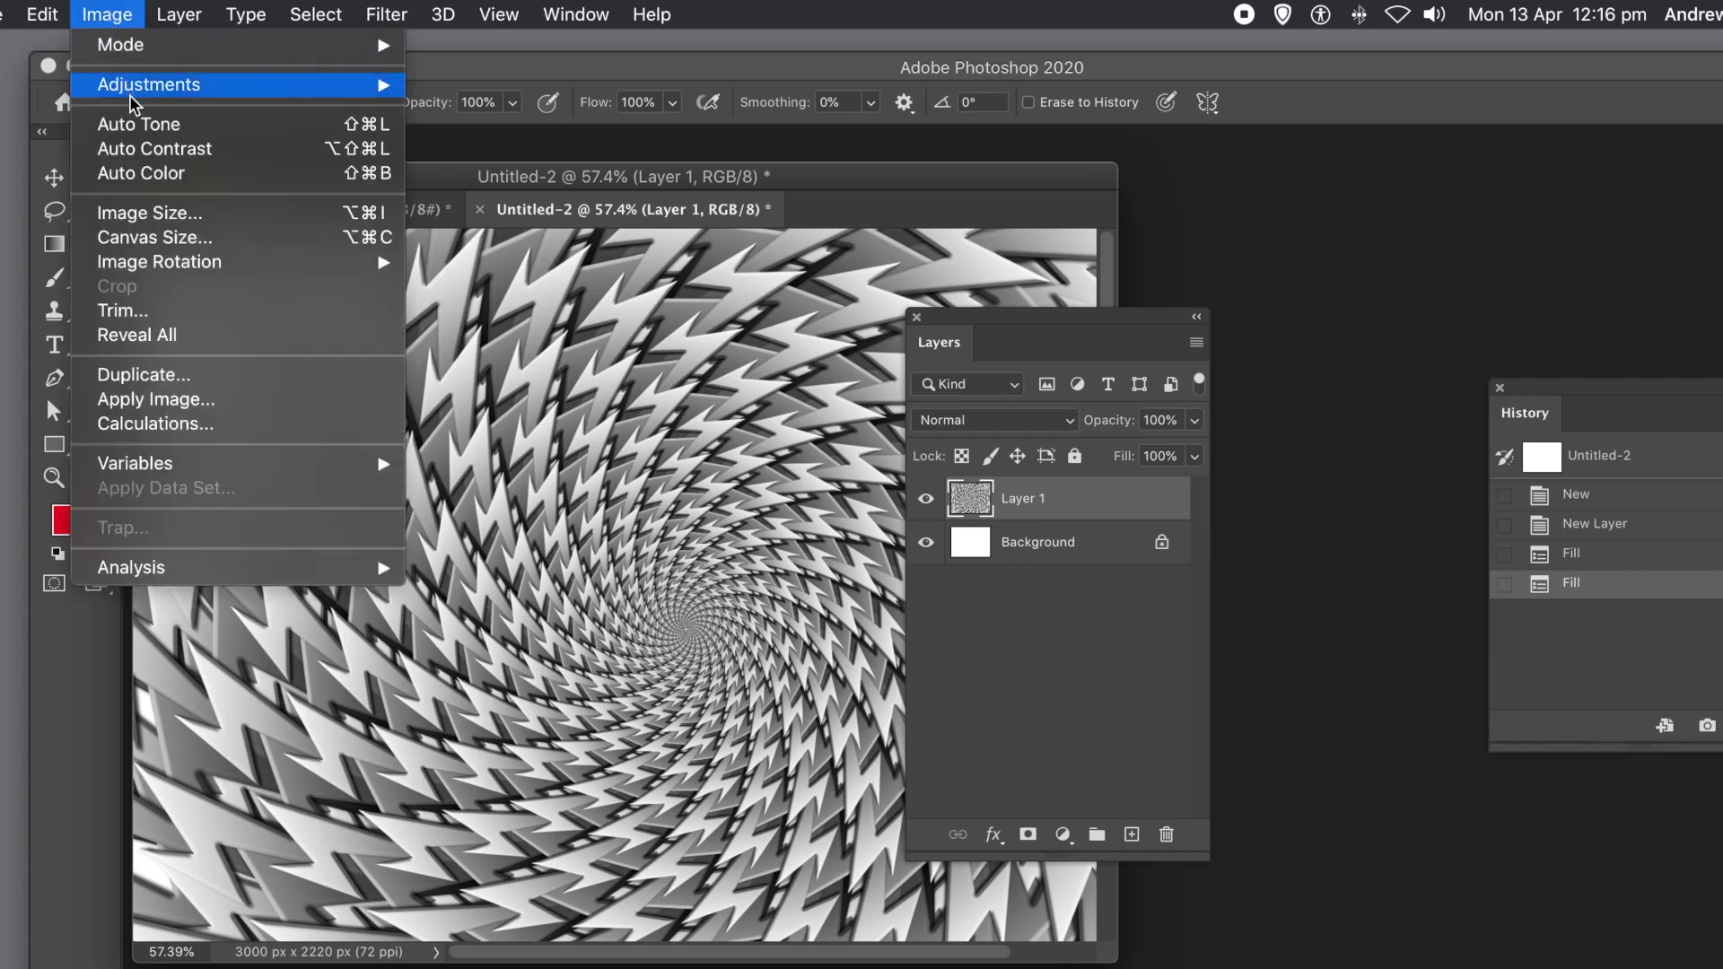
{"action": "mouse_move", "coordinate": [135, 93]}
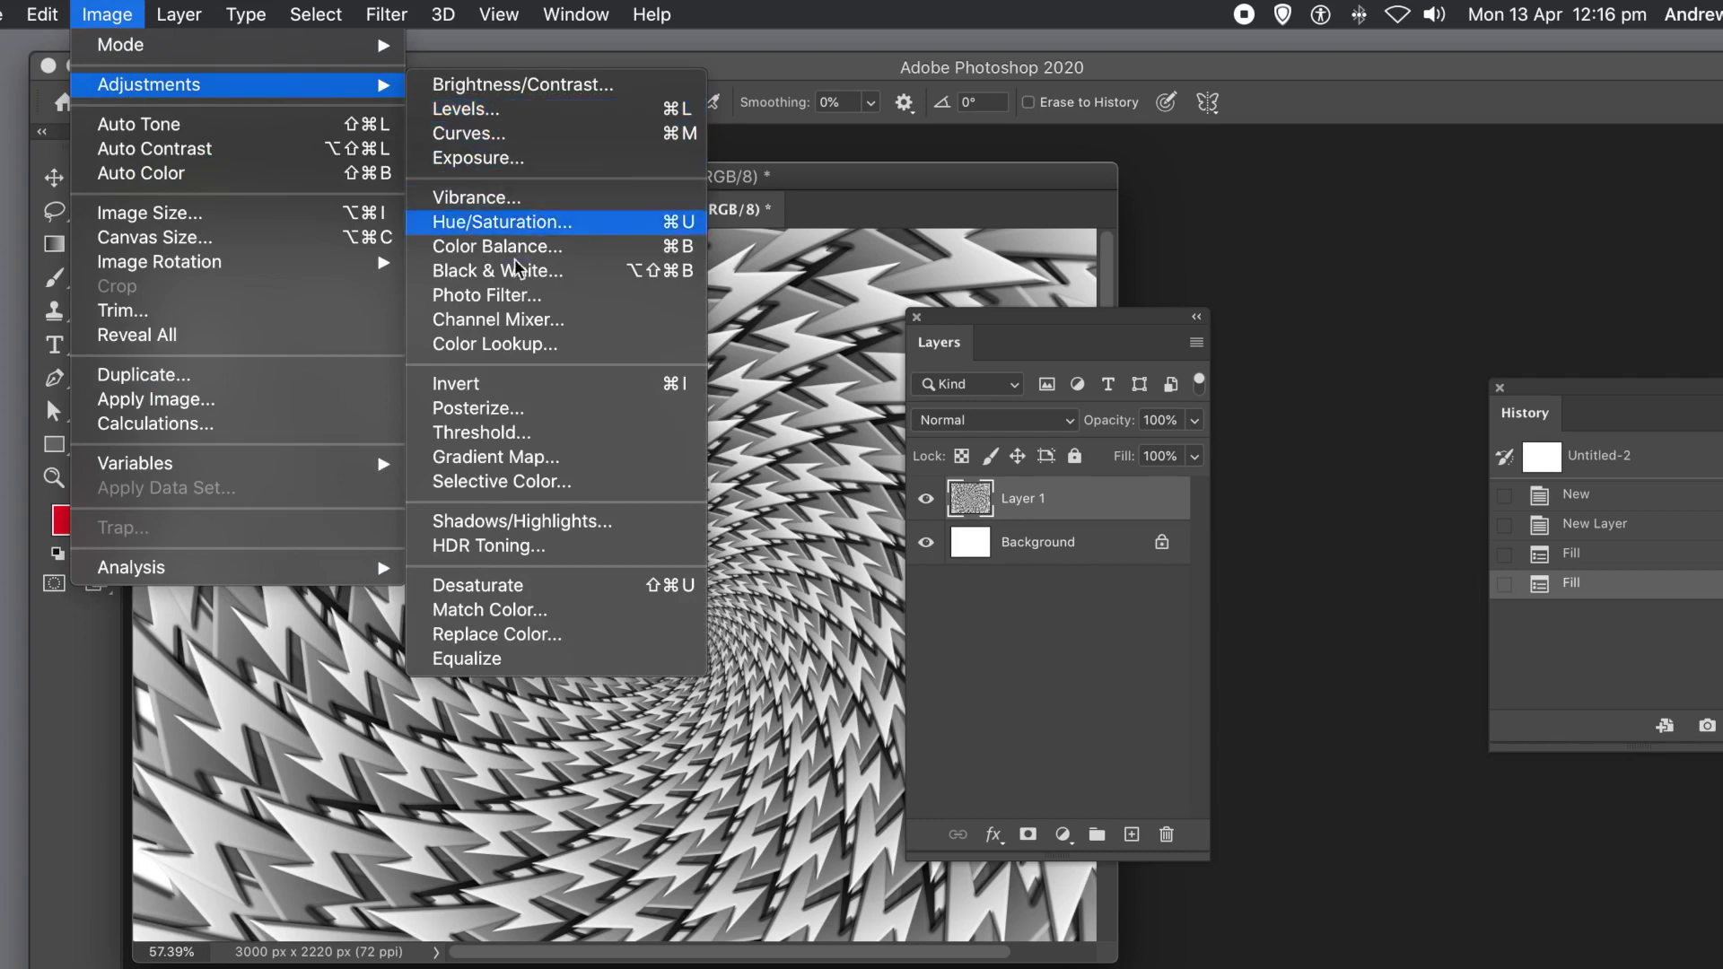
{"action": "left_click", "coordinate": [512, 345]}
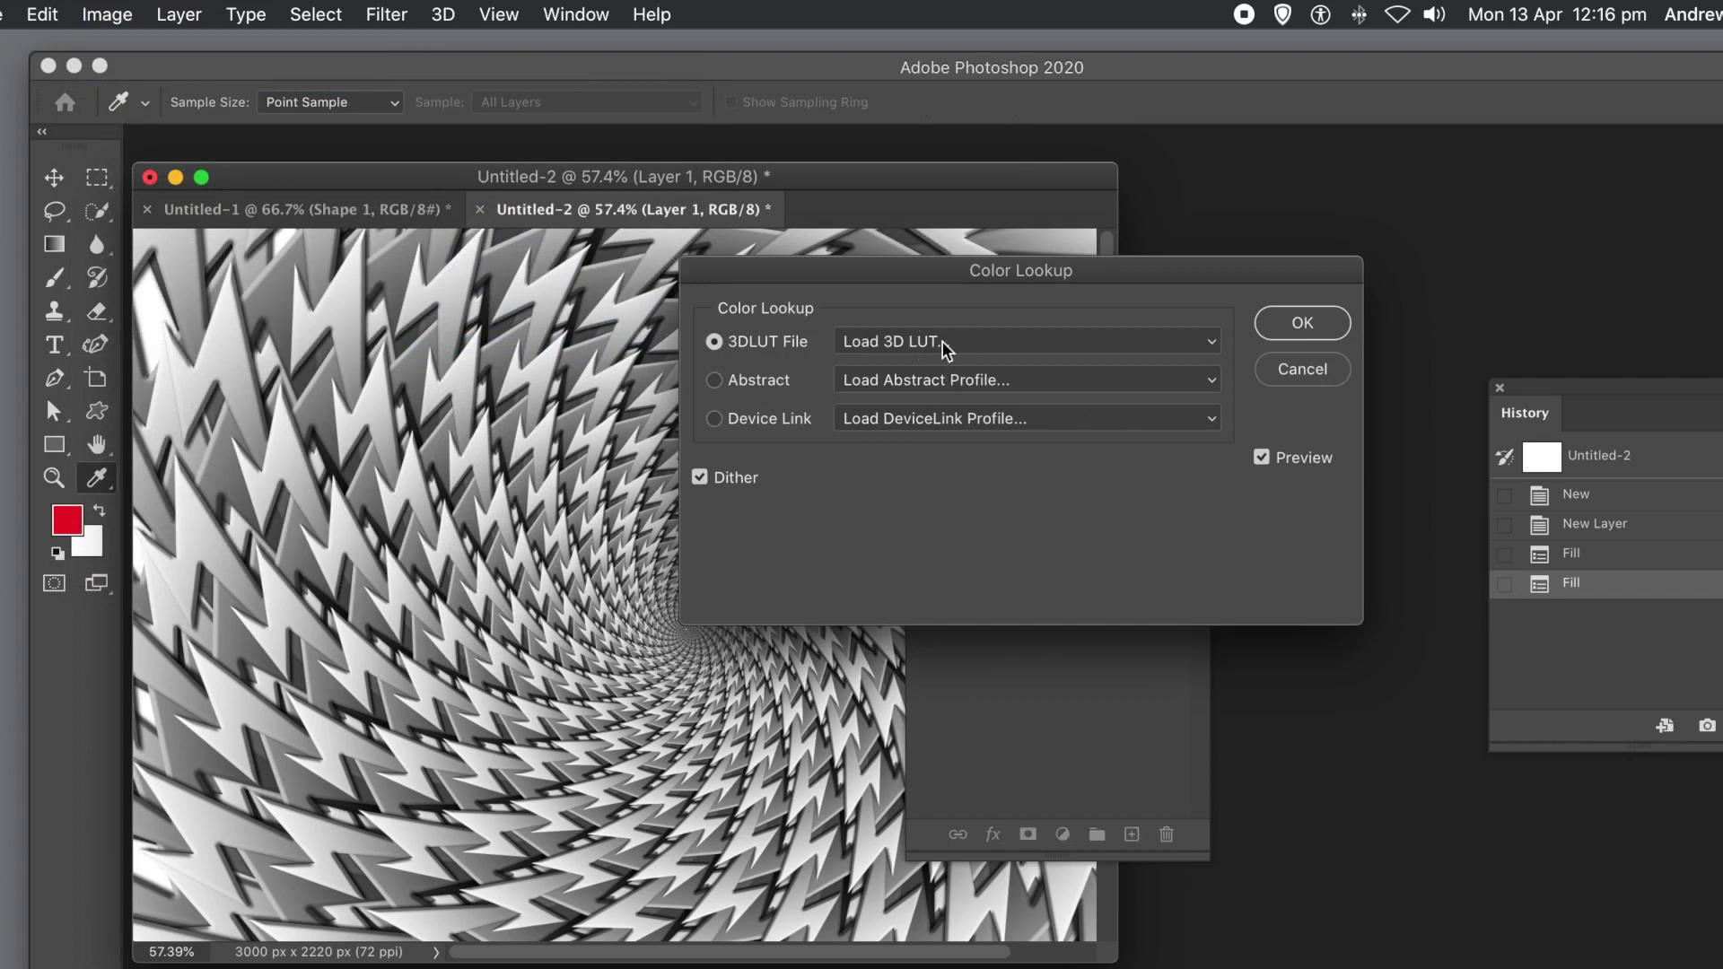
{"action": "left_click", "coordinate": [943, 341]}
{"action": "left_click", "coordinate": [919, 430]}
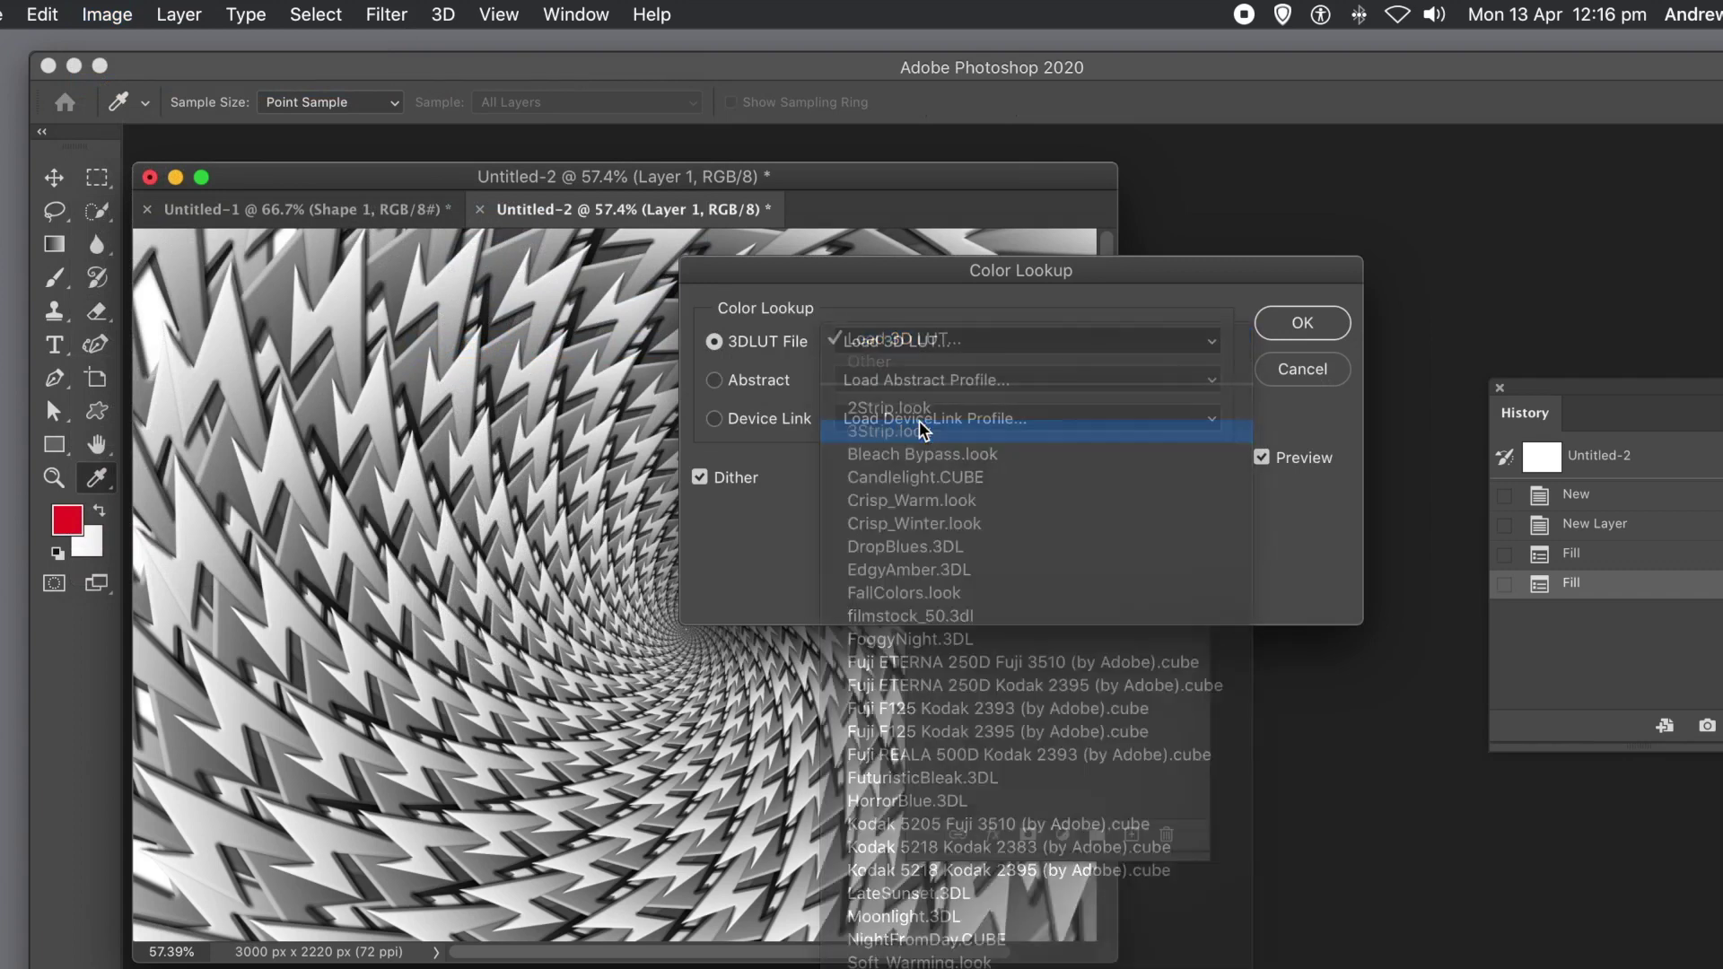
{"action": "left_click", "coordinate": [939, 343]}
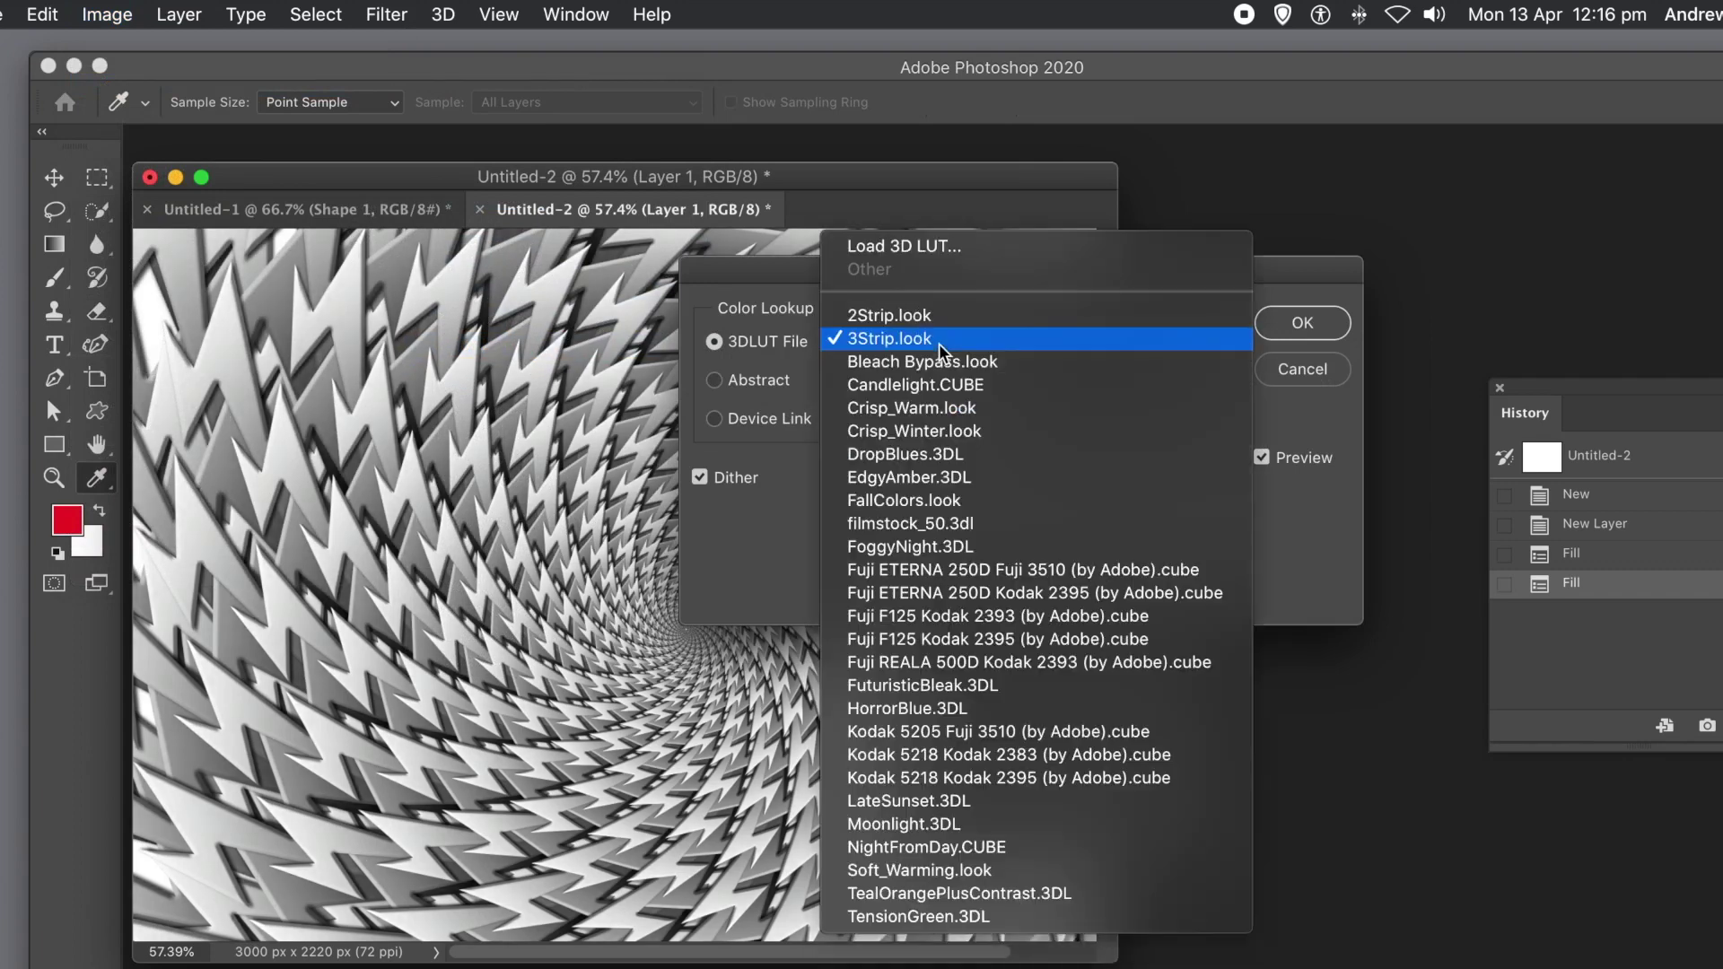
{"action": "left_click", "coordinate": [914, 526]}
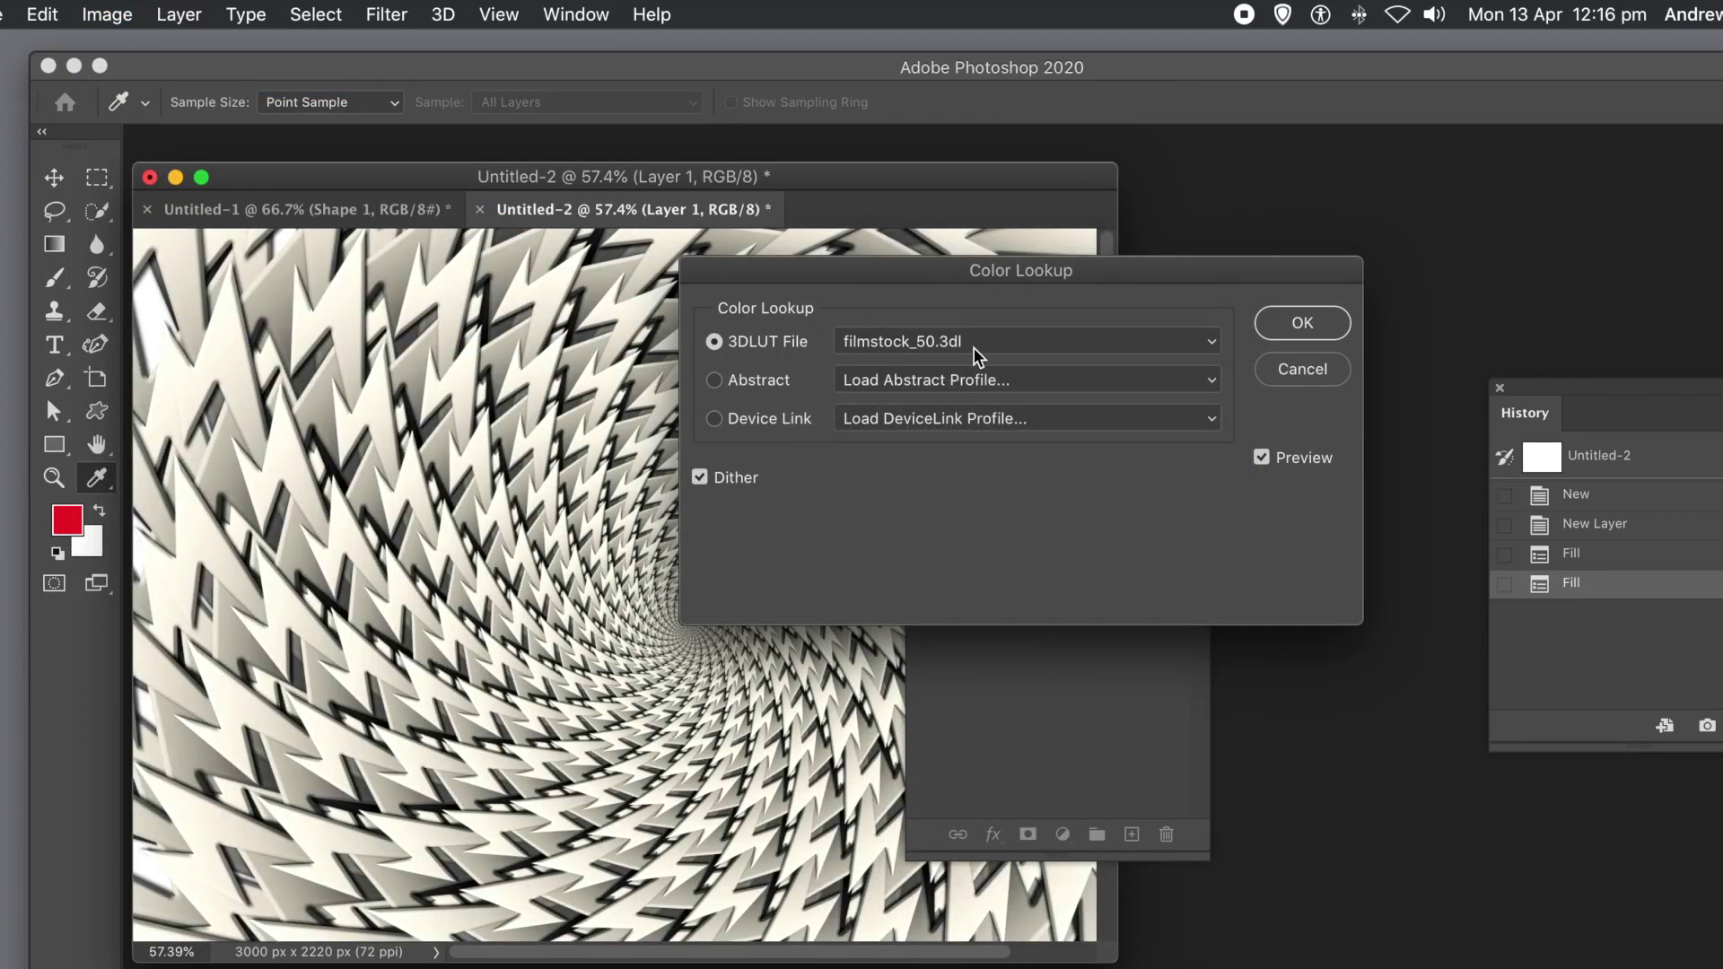
Try the Blue Tone, Gold-Crimson and Sepia Tone abstract profiles on the spiral.
{"action": "left_click", "coordinate": [950, 386]}
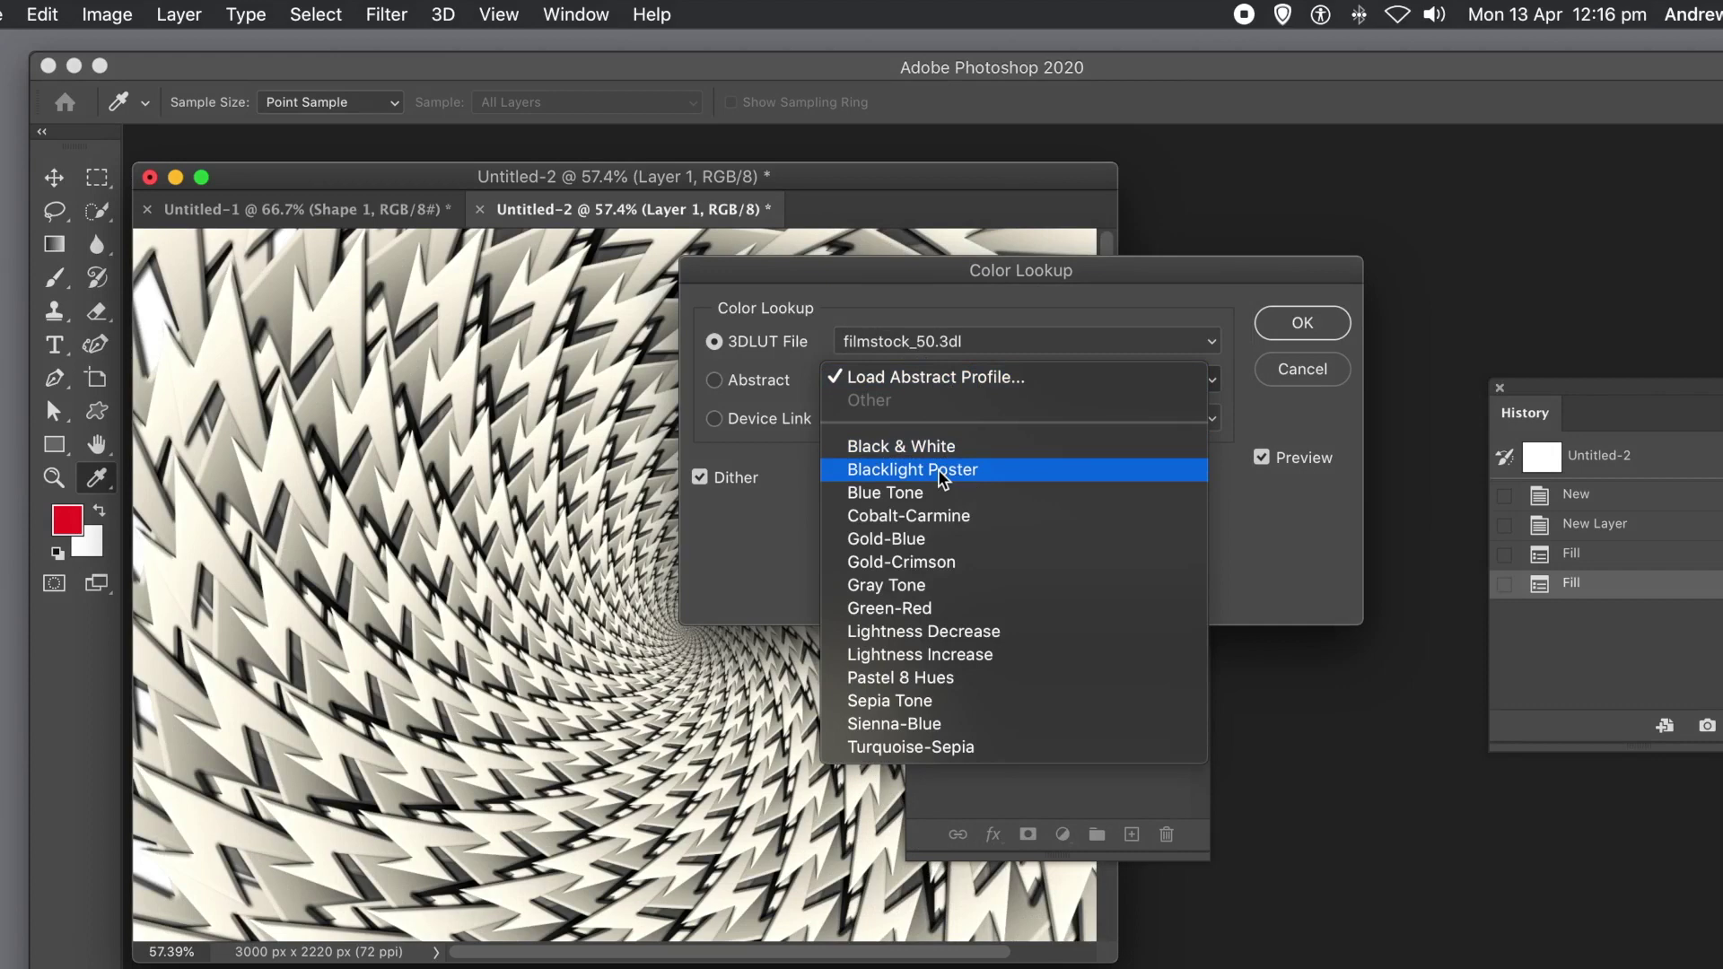
{"action": "left_click", "coordinate": [939, 491]}
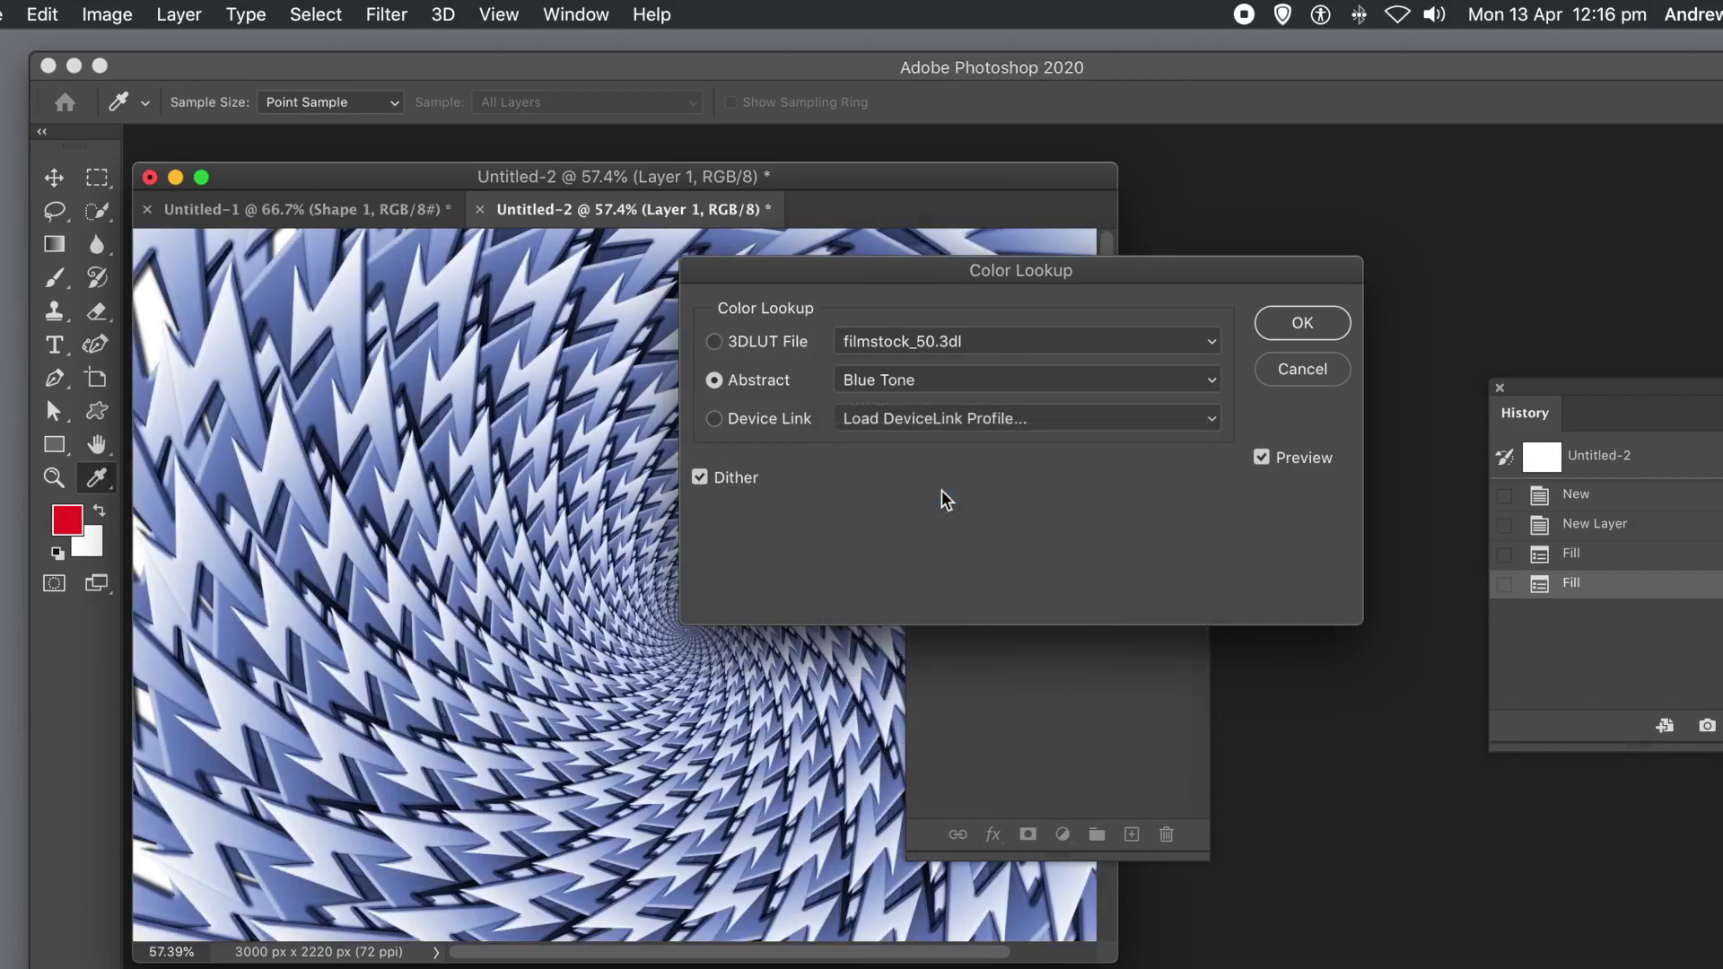
{"action": "left_click", "coordinate": [913, 380]}
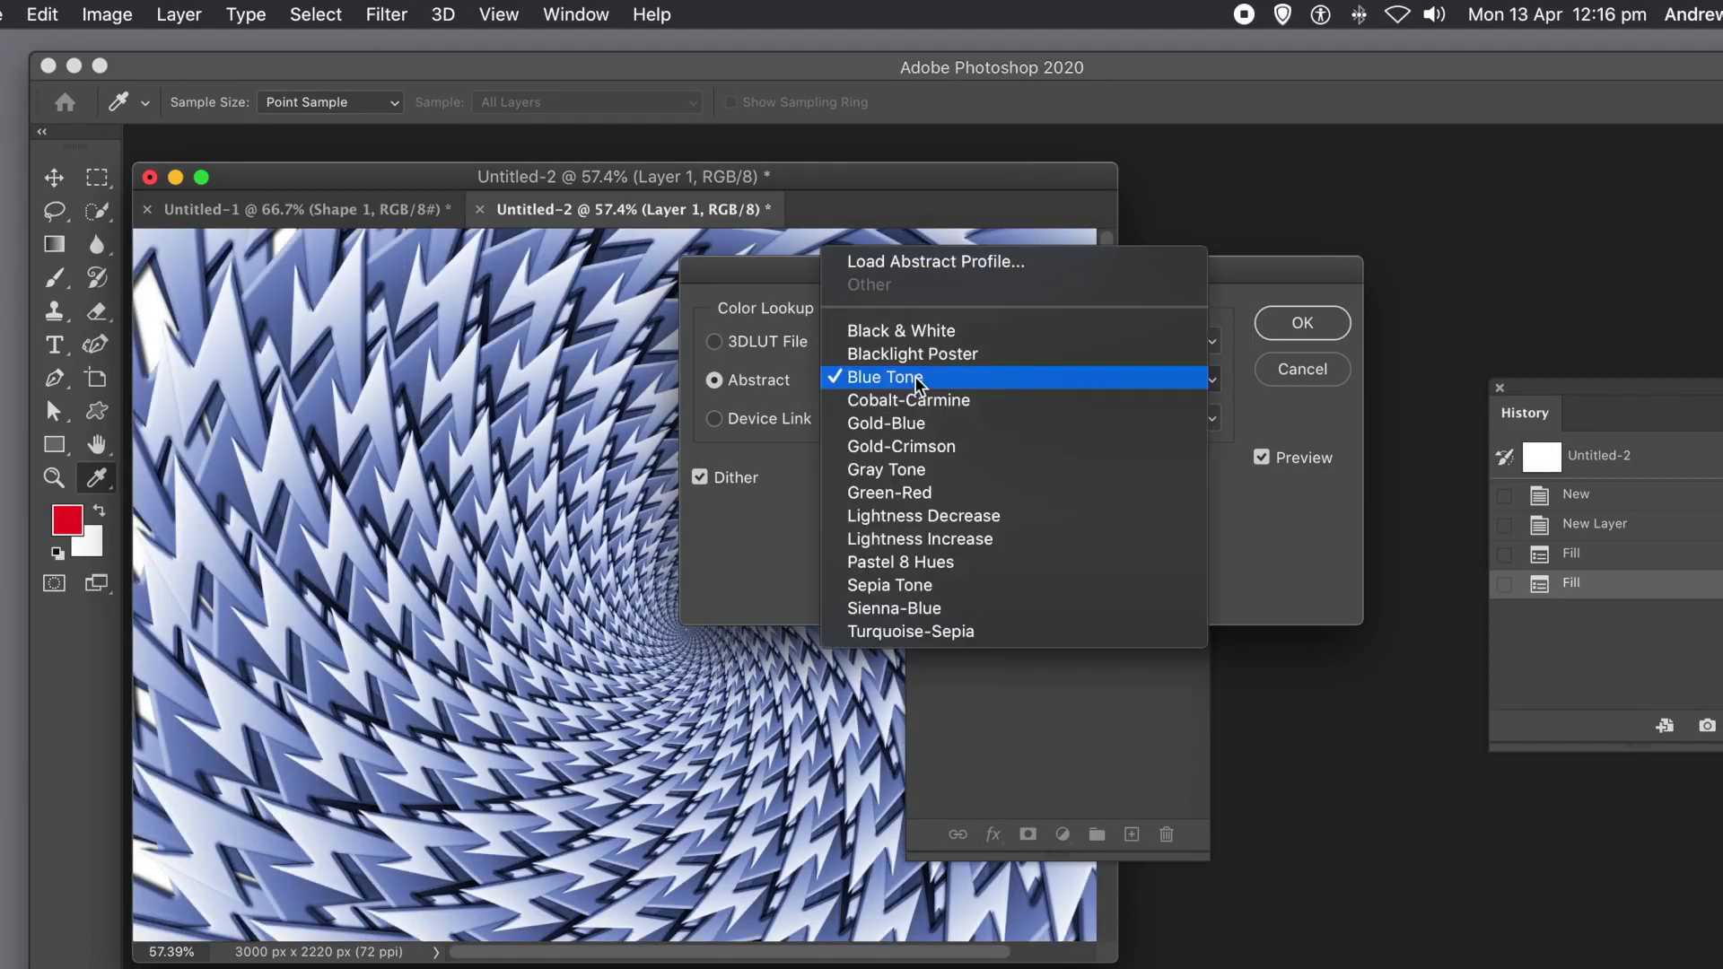
{"action": "left_click", "coordinate": [915, 443]}
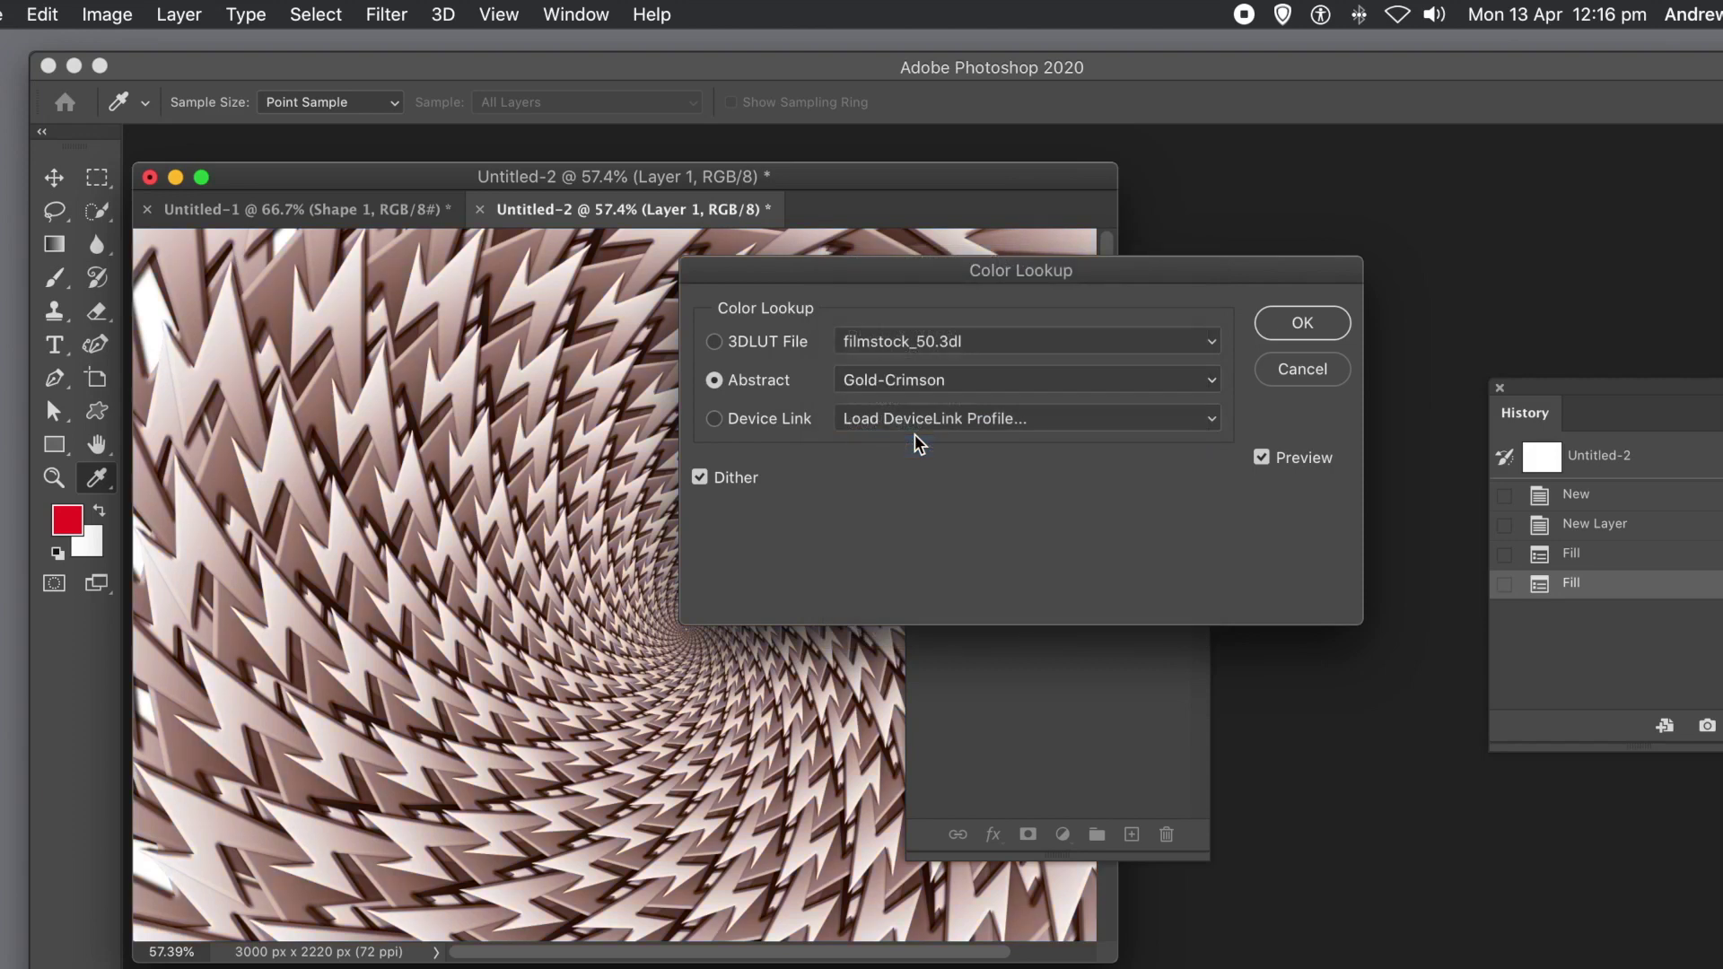
{"action": "left_click", "coordinate": [917, 385]}
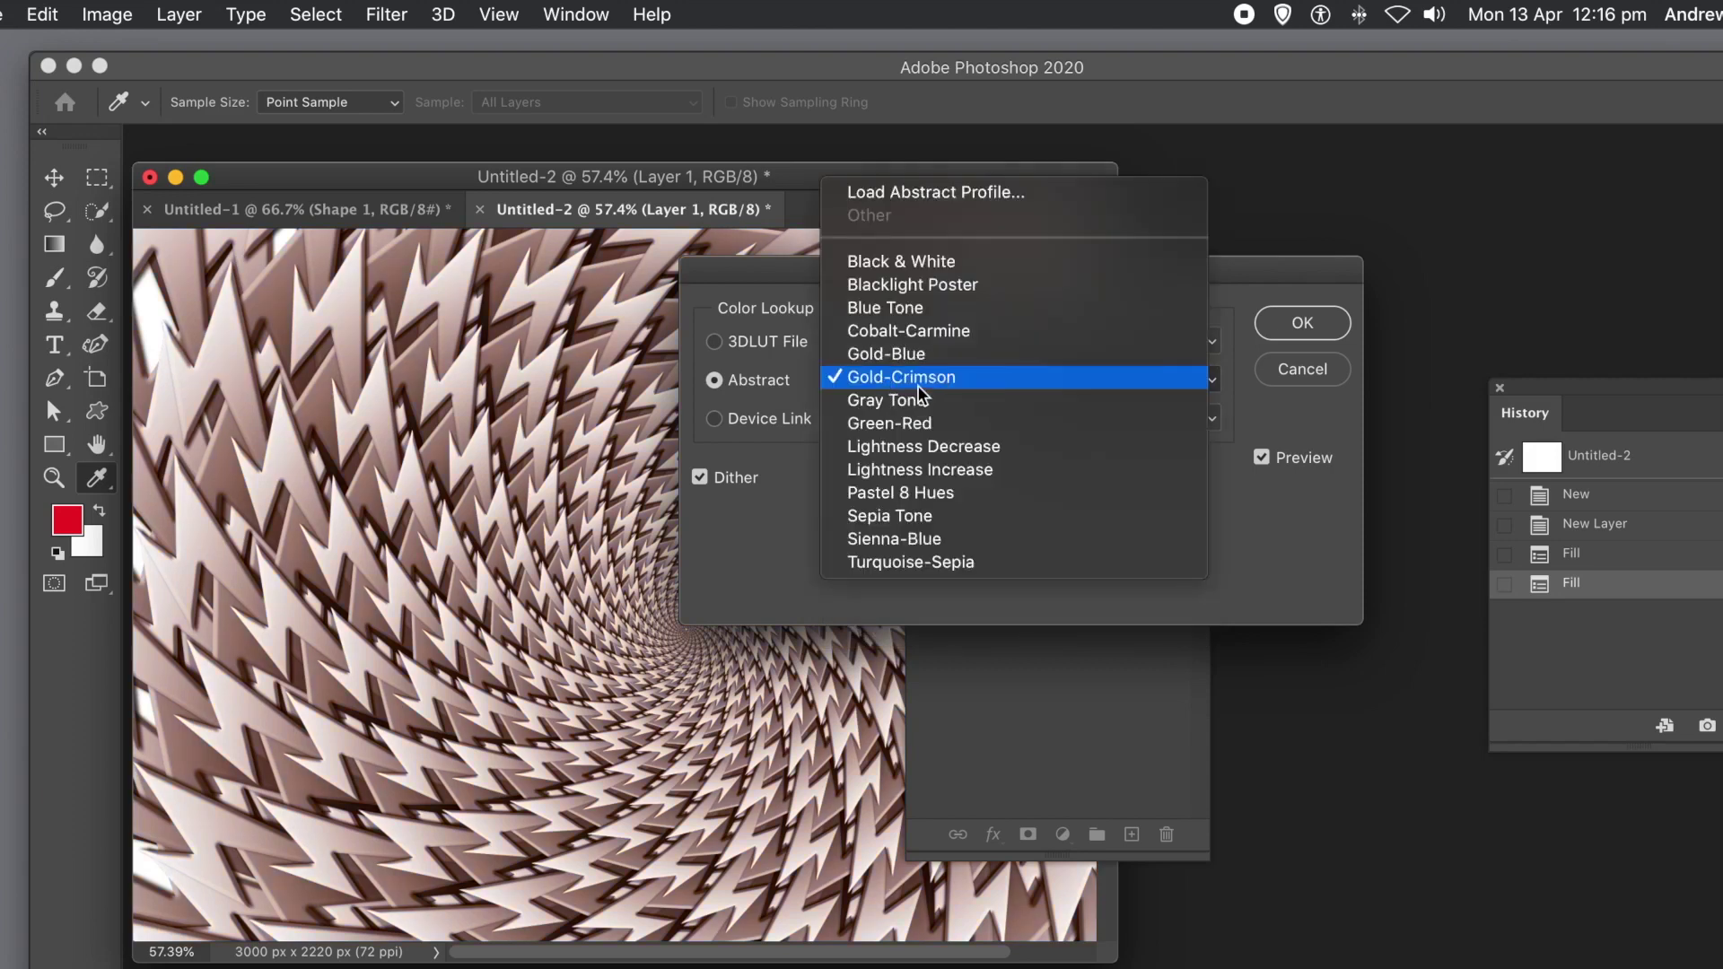
{"action": "left_click", "coordinate": [912, 515]}
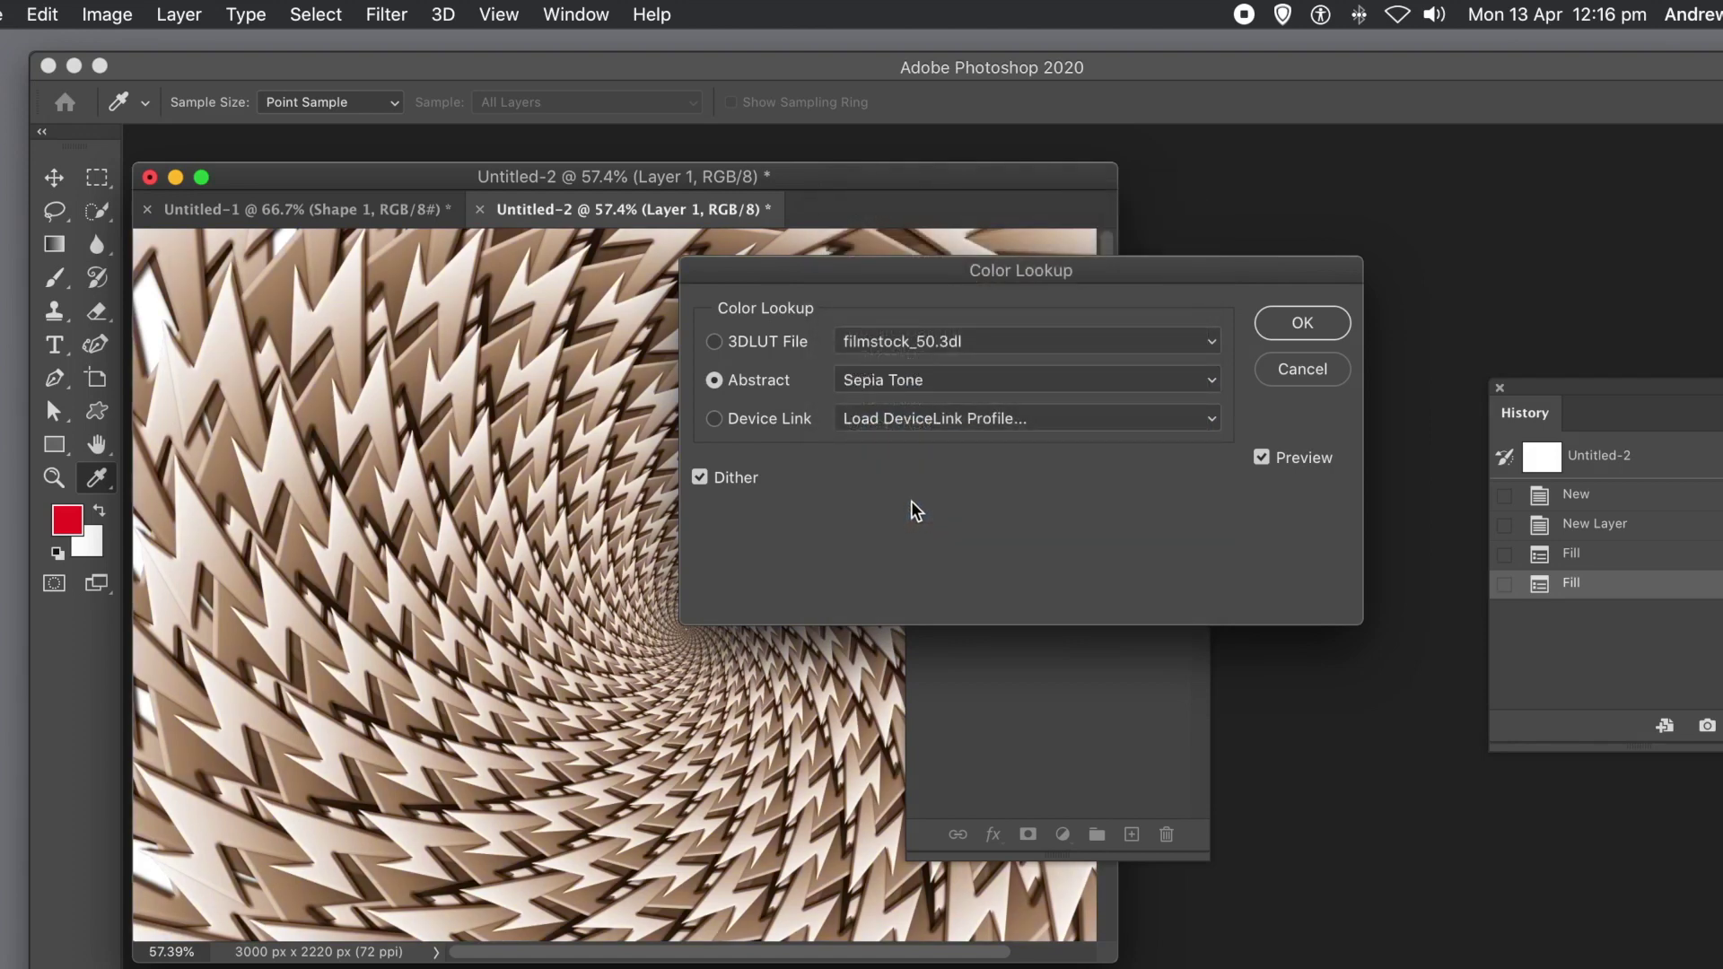
Try the AnimePalette device link profile, then switch to RedBlueYellow and apply the Color Lookup.
{"action": "left_click", "coordinate": [908, 413]}
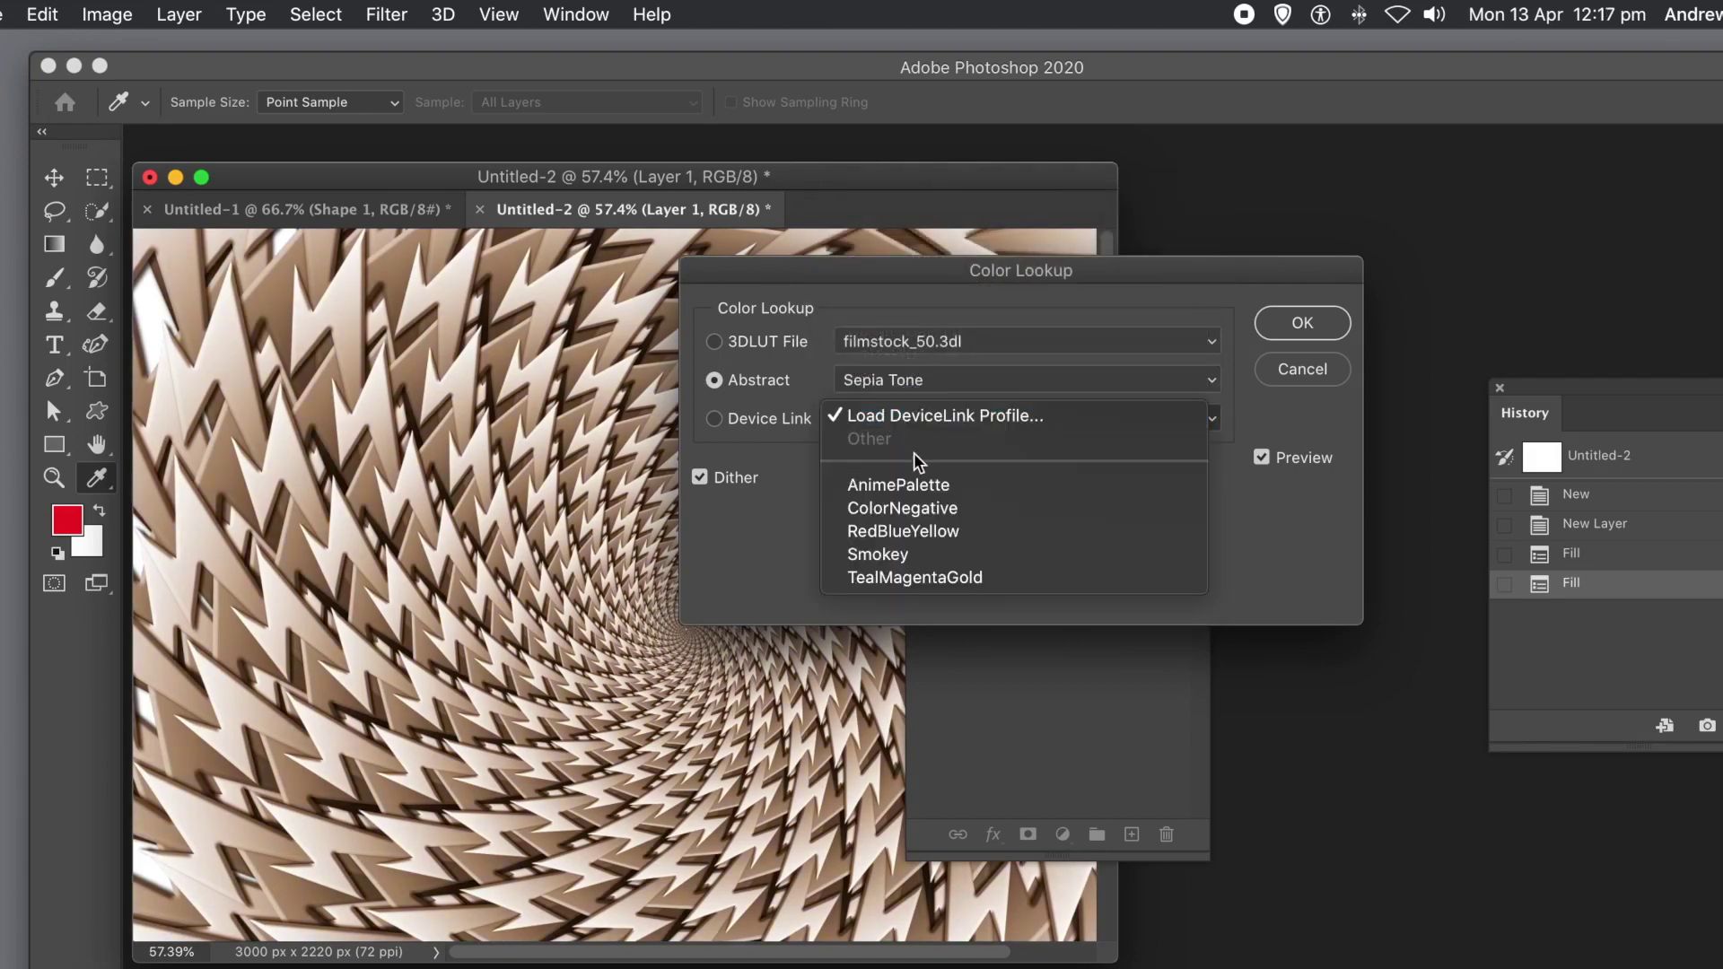
{"action": "left_click", "coordinate": [908, 482]}
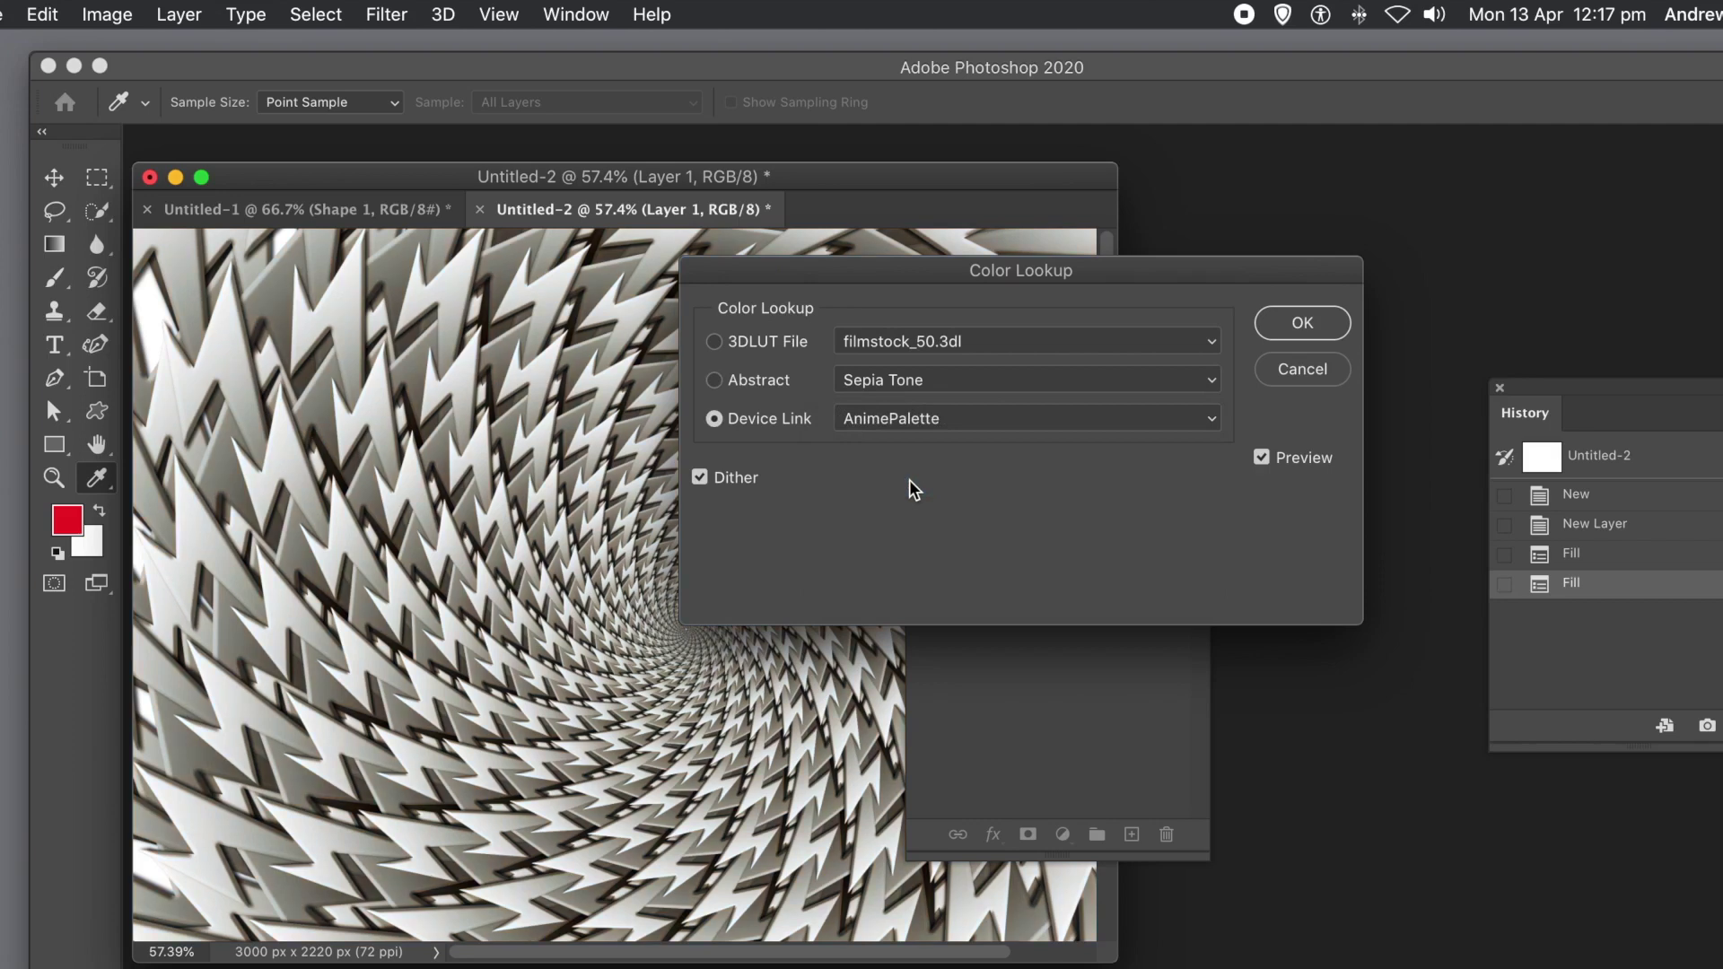
{"action": "left_click", "coordinate": [887, 424]}
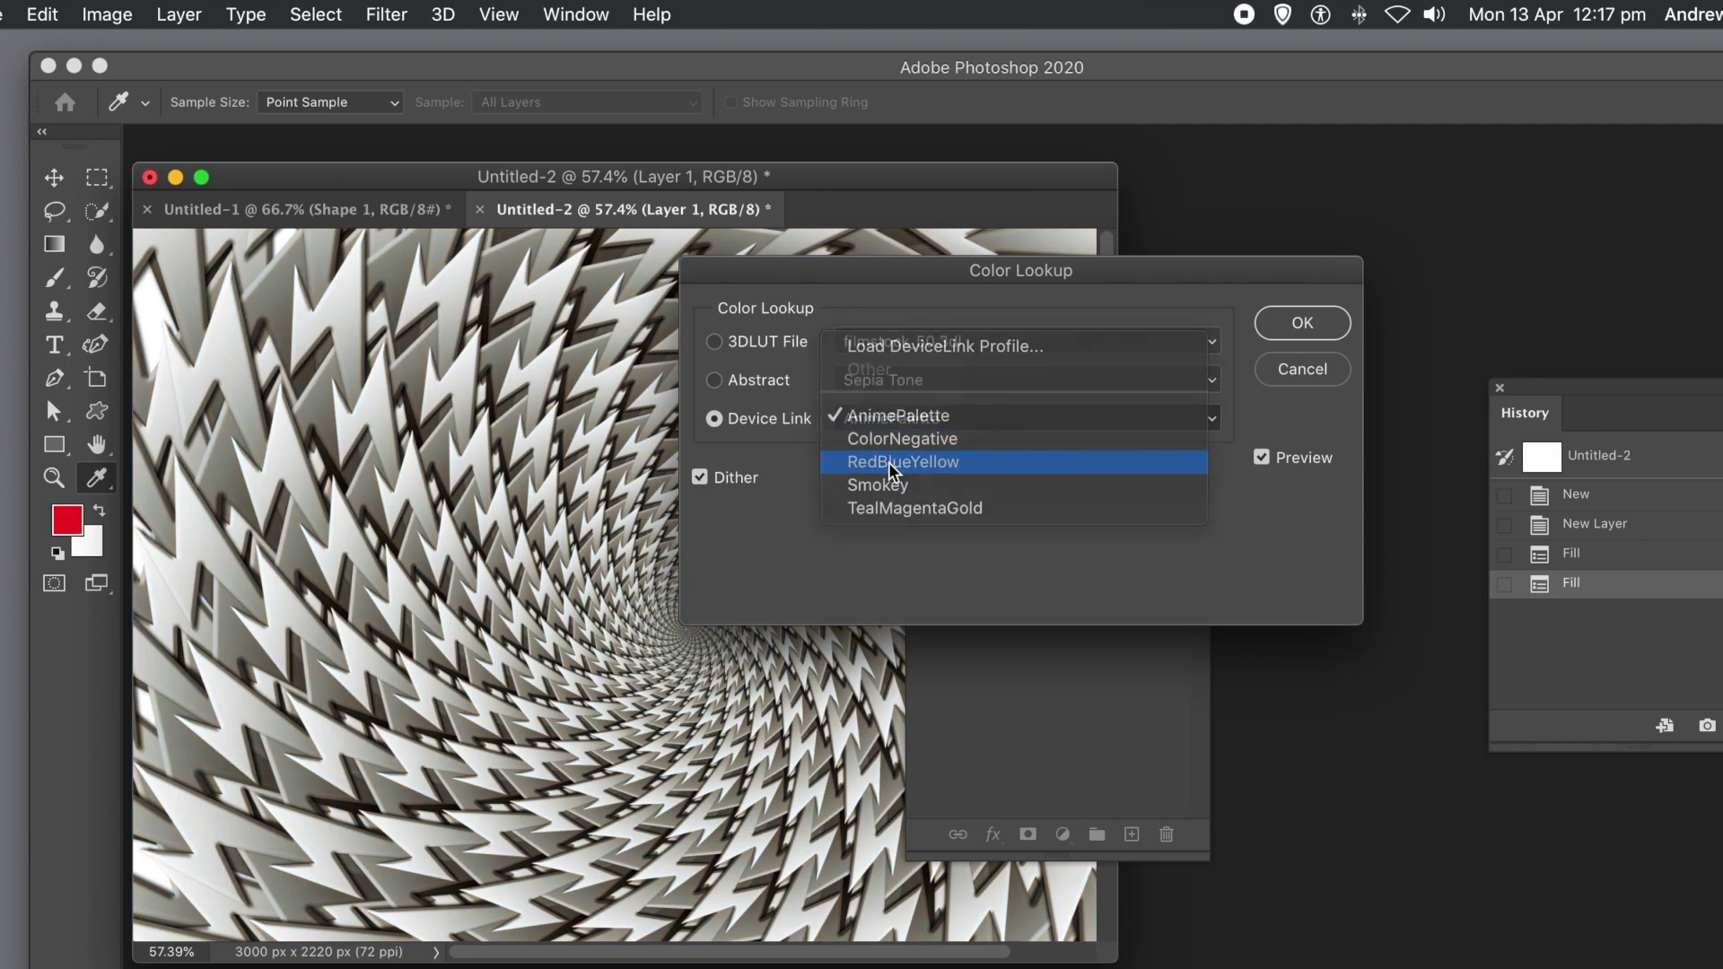
{"action": "left_click", "coordinate": [888, 461]}
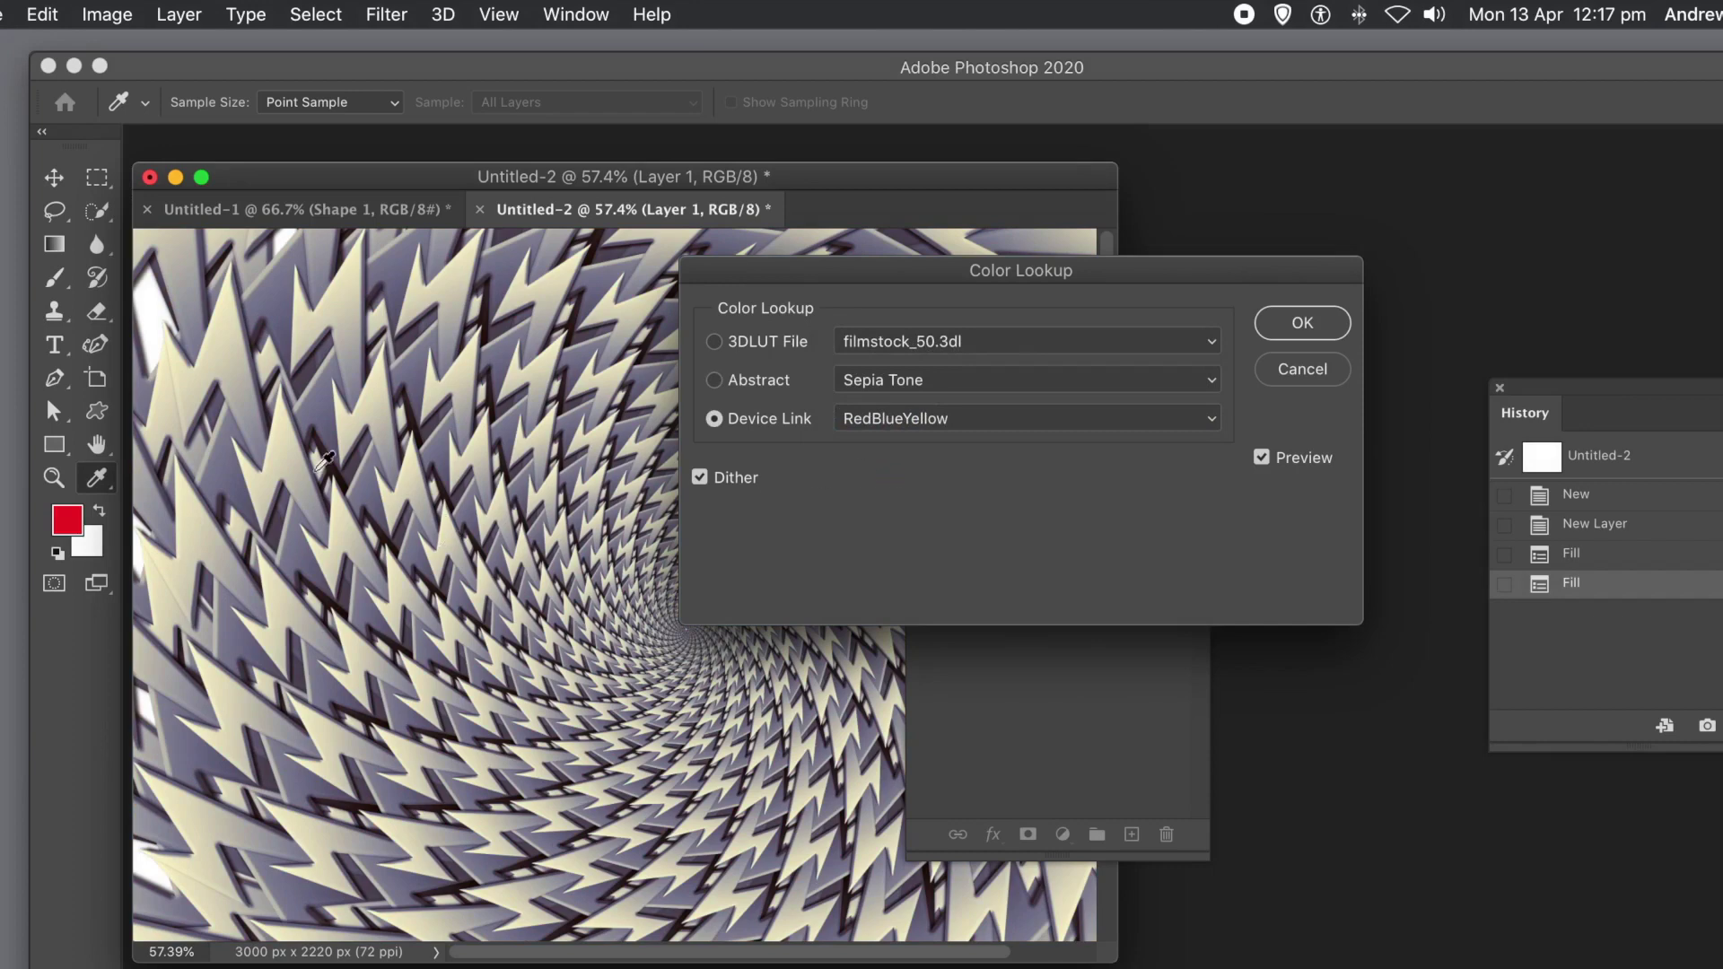
{"action": "left_click", "coordinate": [1293, 323]}
Show the document at 100% zoom and move the Layers panel clear of the spiral's centre.
{"action": "key", "text": "e"}
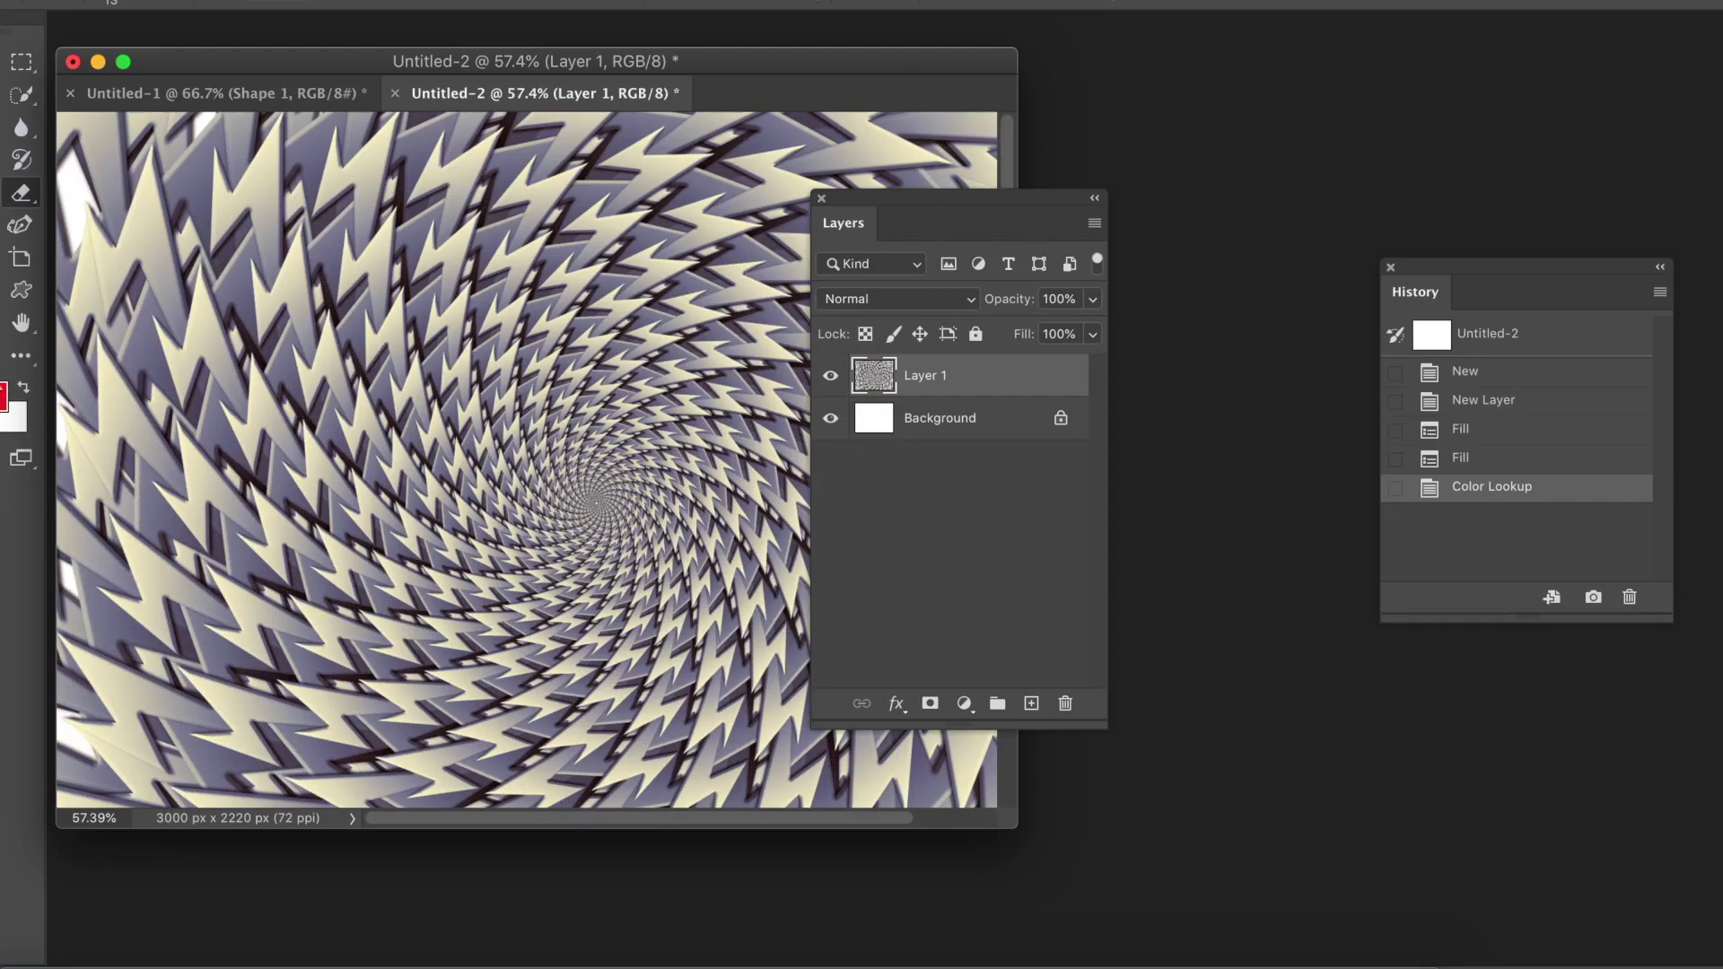
{"action": "double_click", "coordinate": [3, 358]}
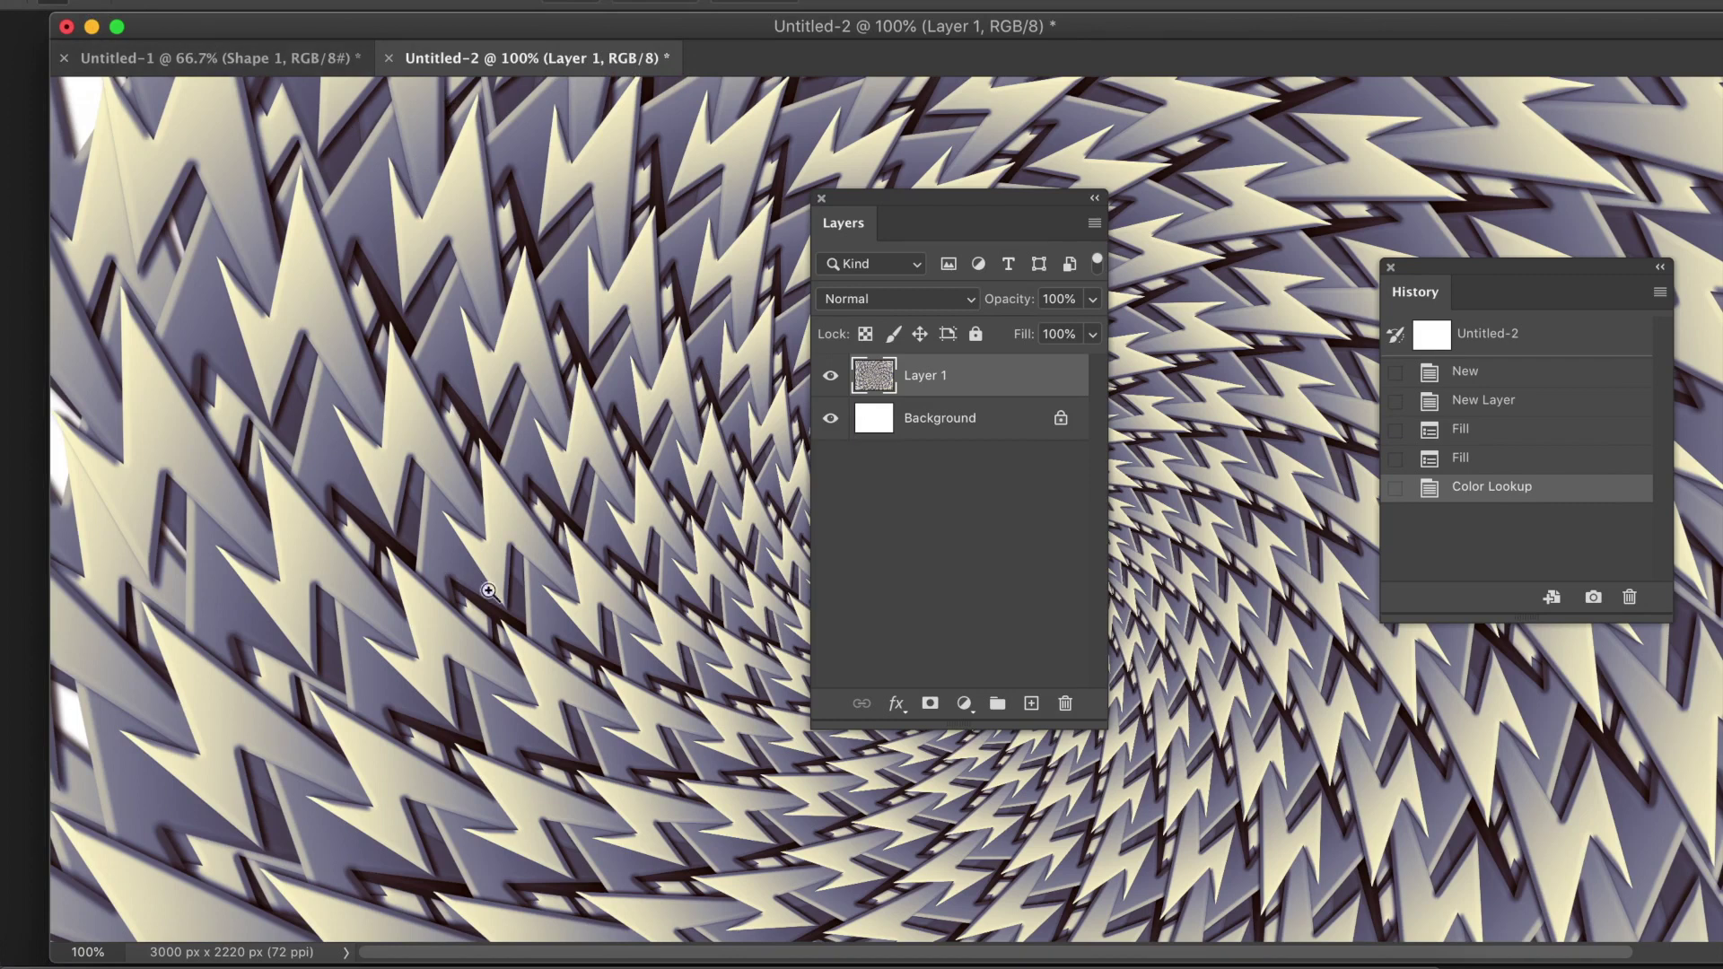
{"action": "left_click_drag", "start_coordinate": [907, 197], "coordinate": [1186, 220]}
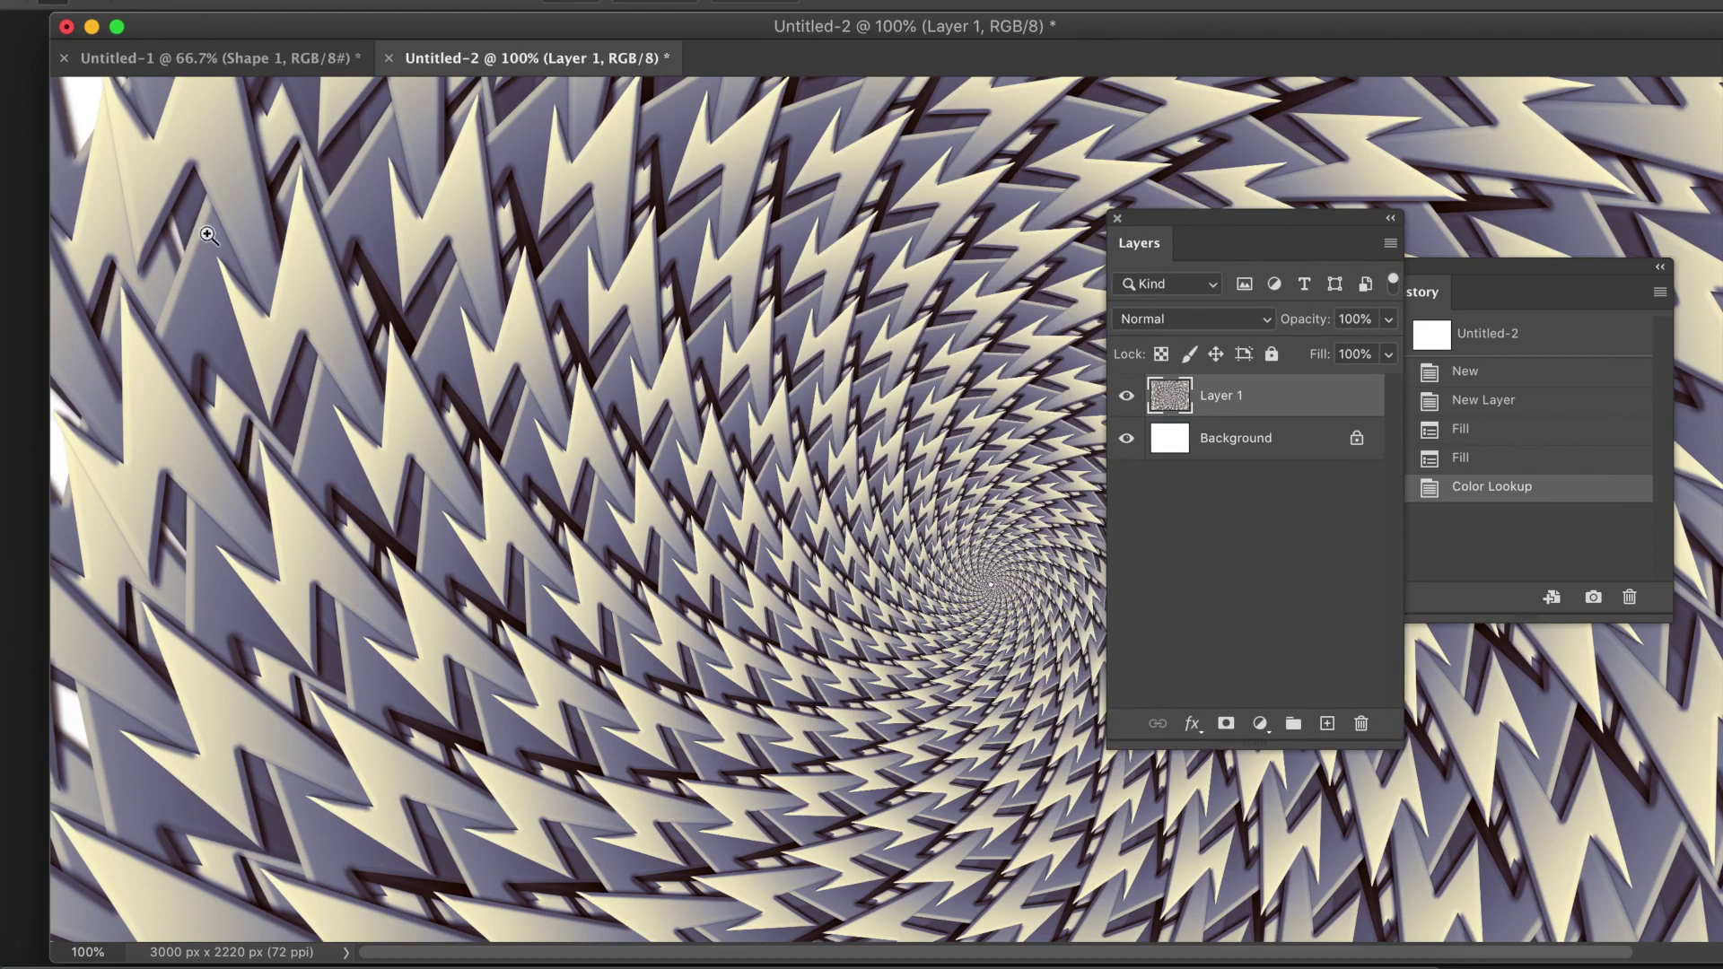